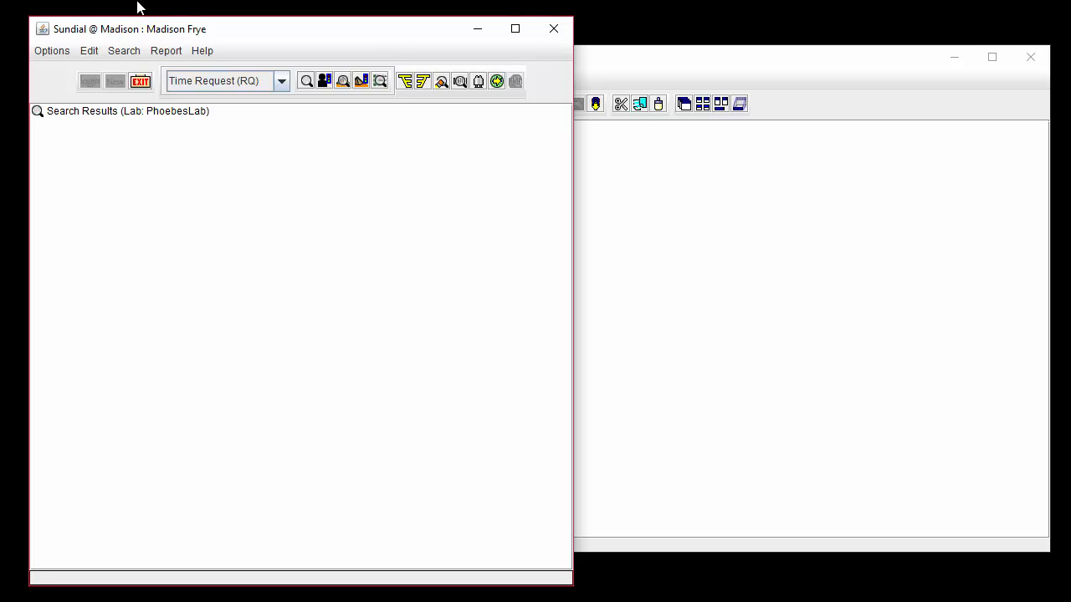
Search schedules by billing period for PhoebesLab, all spectrometers (*), with the period 2018-12-01 to 2018-12-31
{"action": "left_click", "coordinate": [137, 52]}
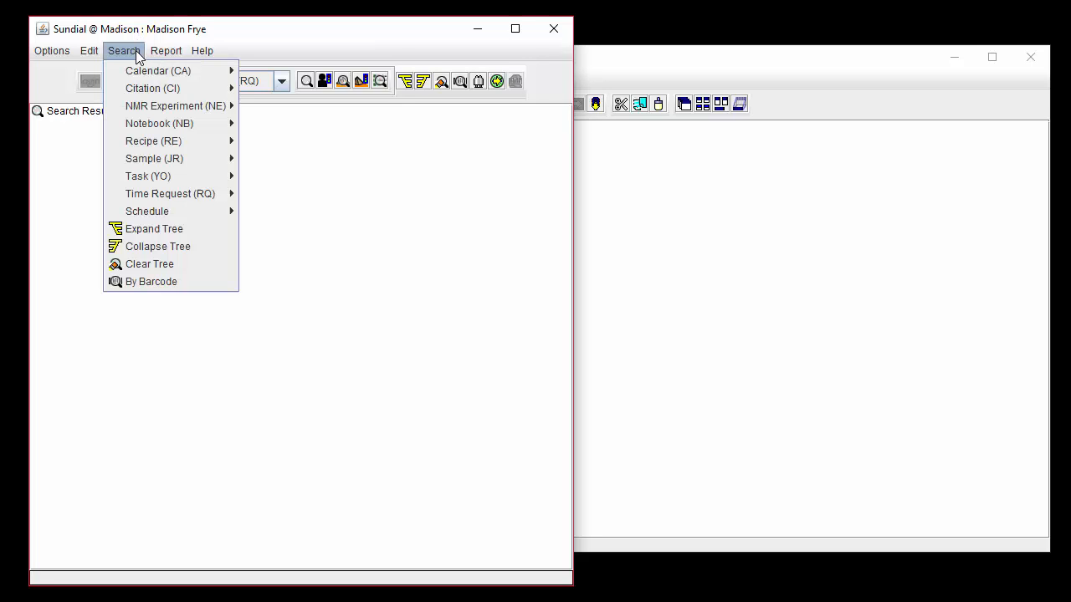
{"action": "mouse_move", "coordinate": [162, 208]}
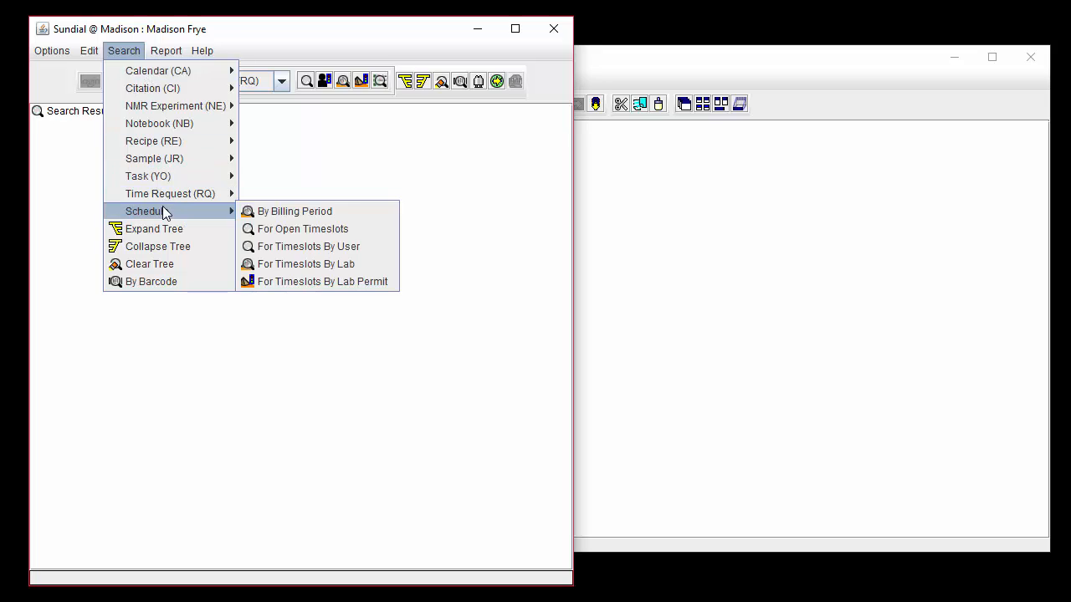
{"action": "left_click", "coordinate": [350, 214]}
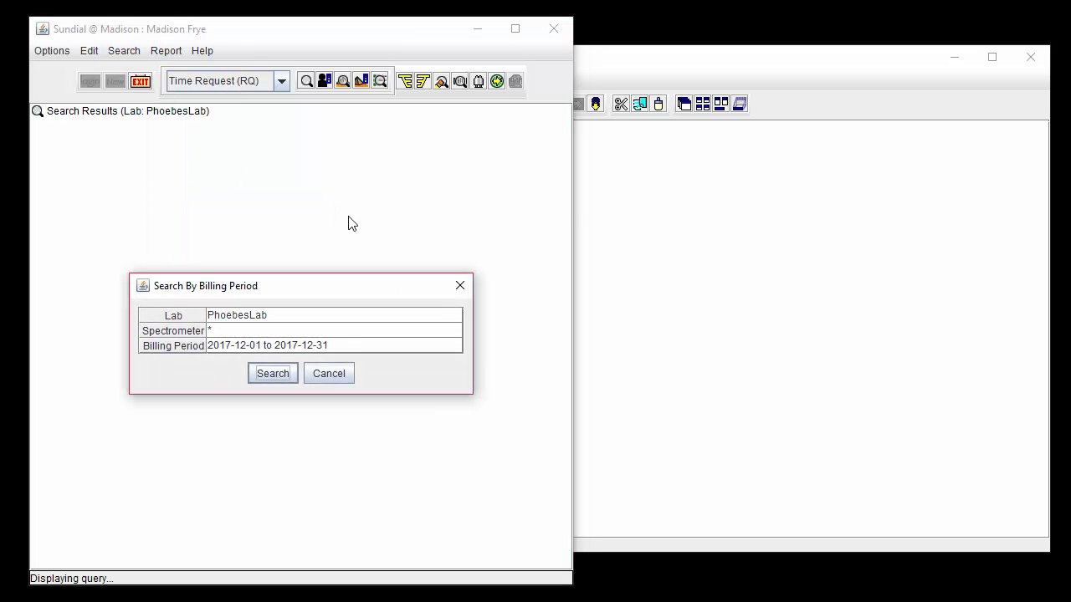
{"action": "left_click", "coordinate": [319, 315]}
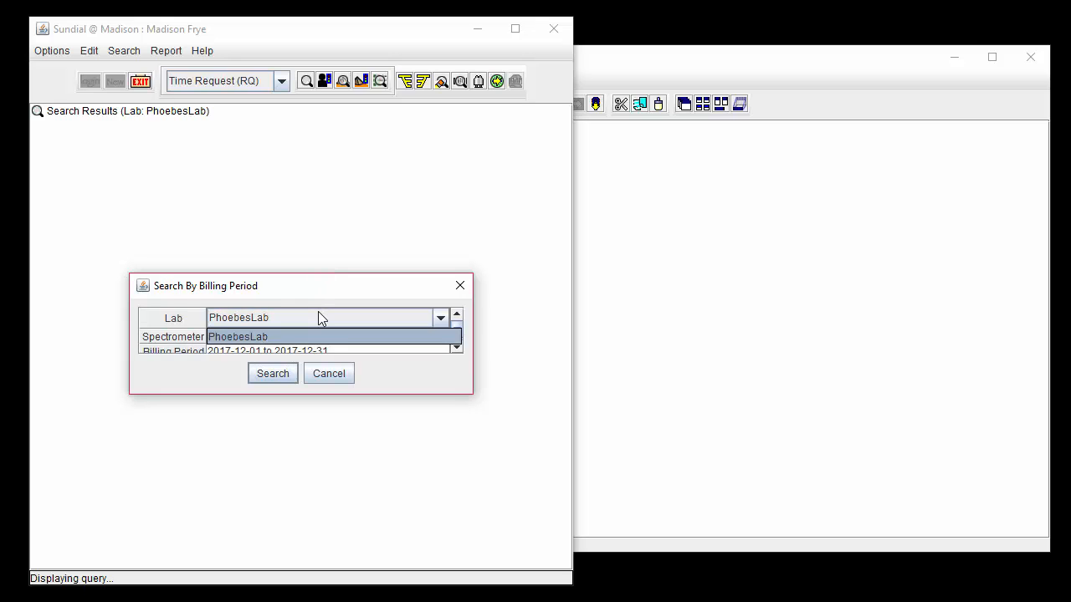
{"action": "left_click", "coordinate": [318, 313]}
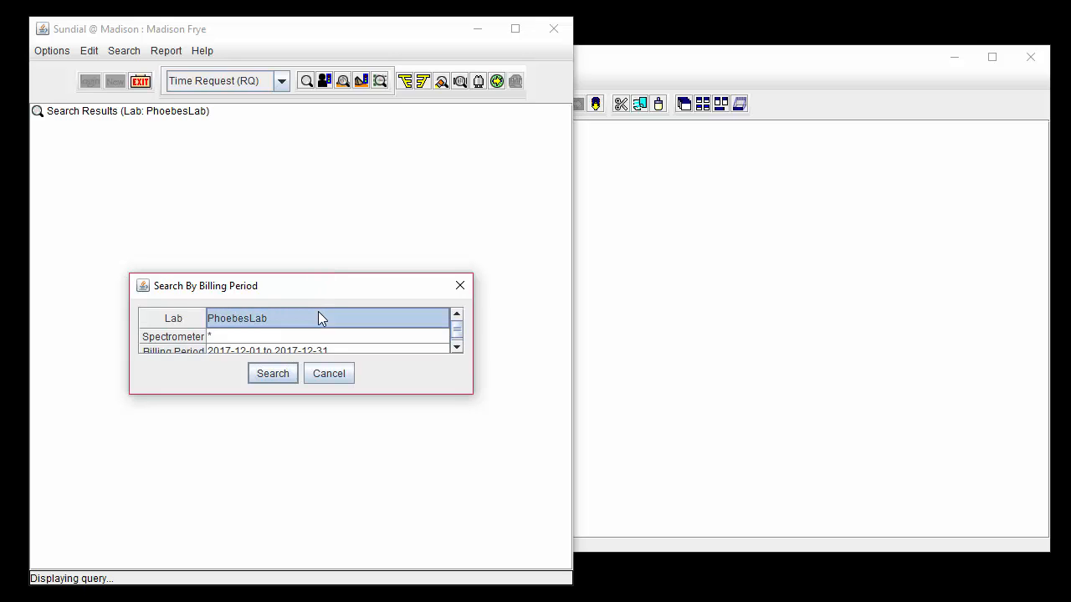
{"action": "left_click", "coordinate": [319, 350]}
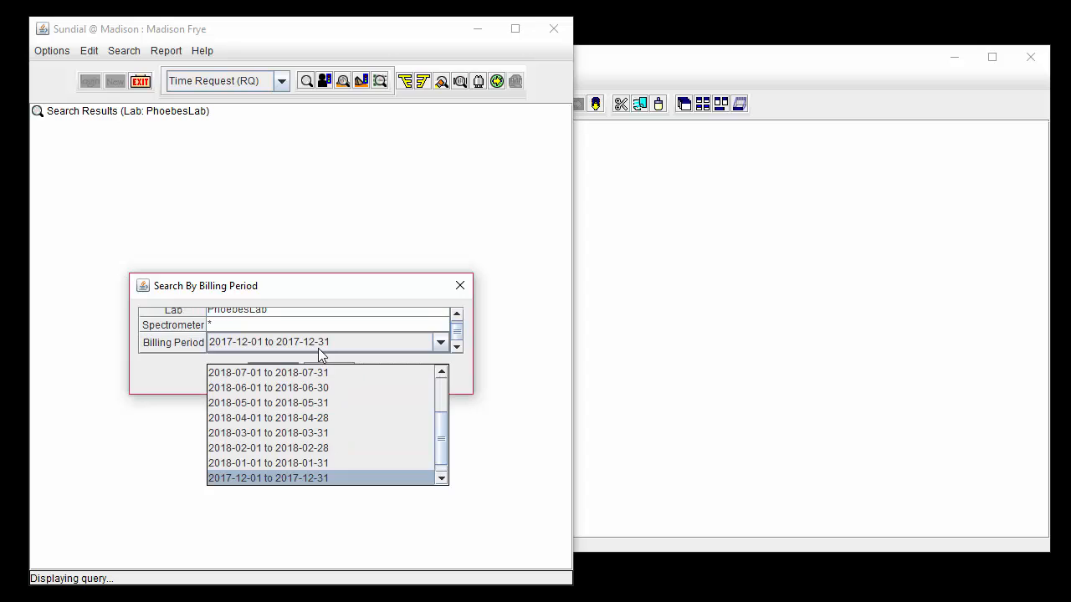
{"action": "scroll", "coordinate": [319, 368], "scroll_direction": "up", "scroll_amount": 2}
{"action": "left_click", "coordinate": [319, 371]}
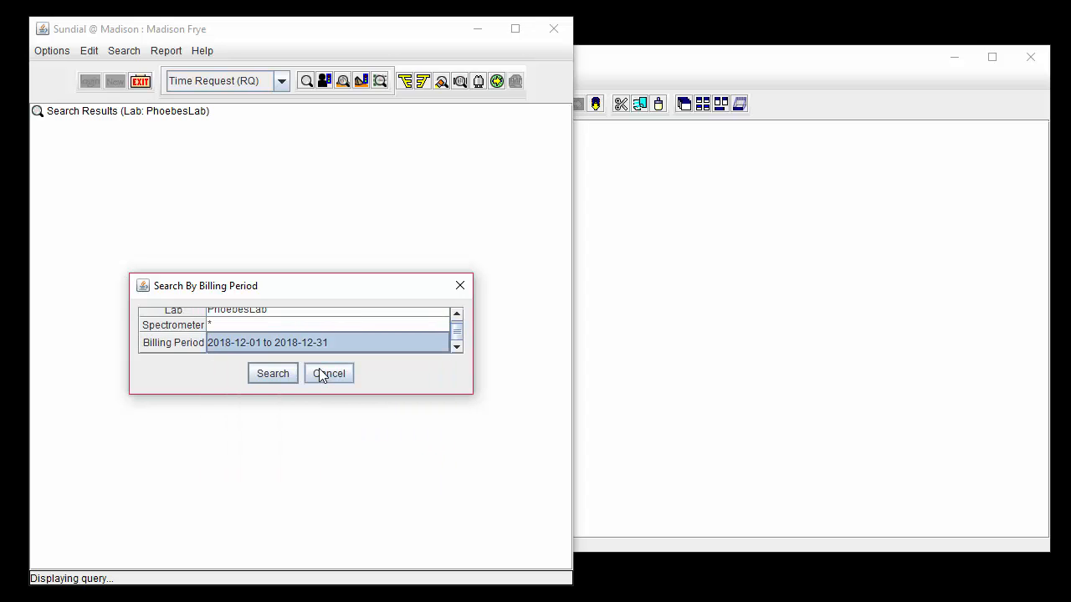
{"action": "left_click", "coordinate": [284, 326]}
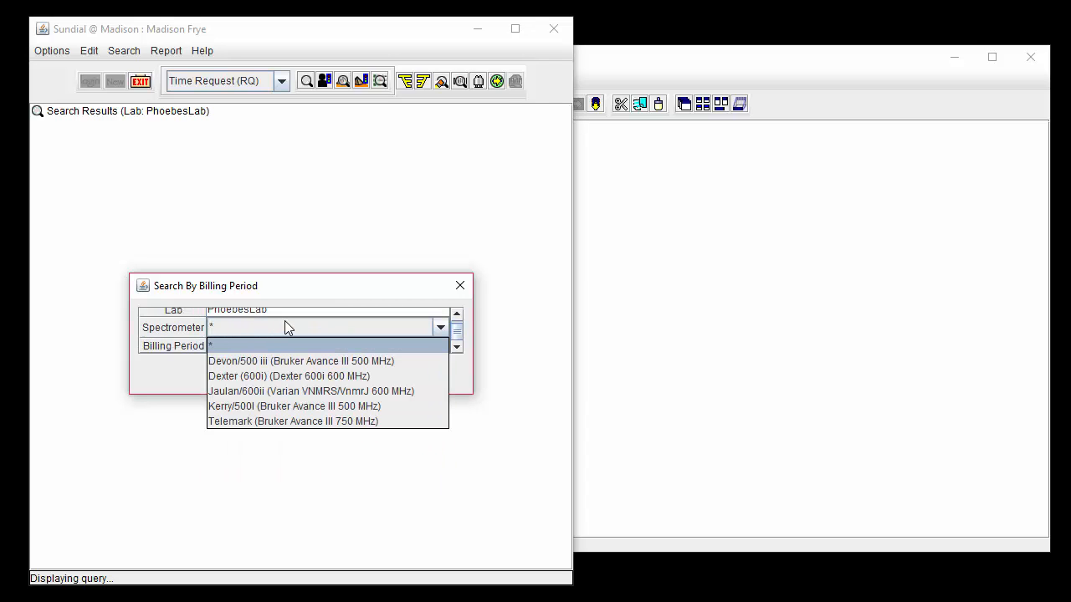
{"action": "left_click", "coordinate": [285, 349]}
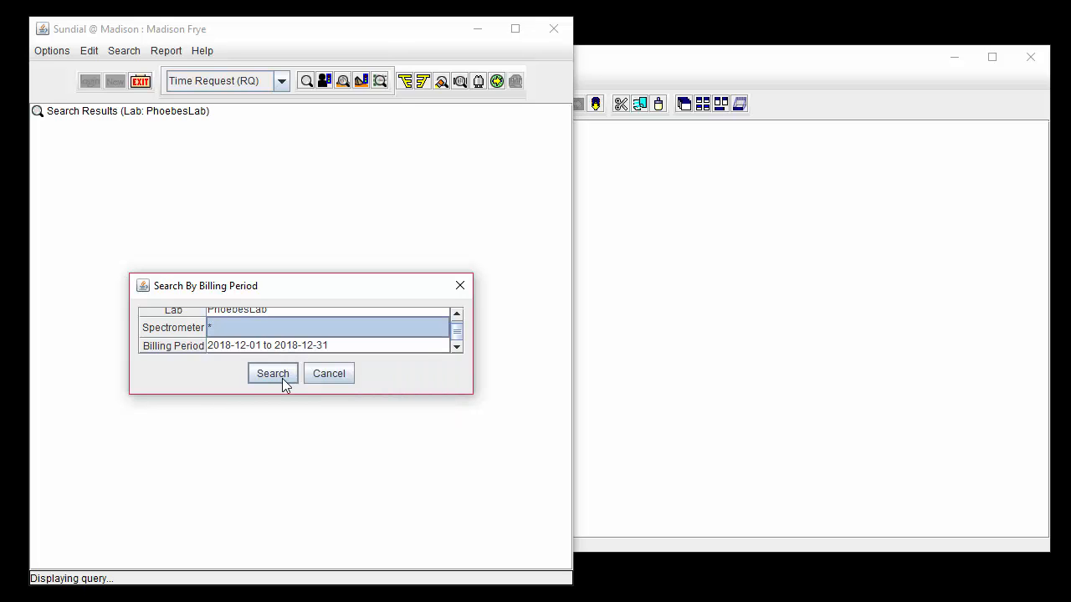
{"action": "left_click", "coordinate": [282, 378]}
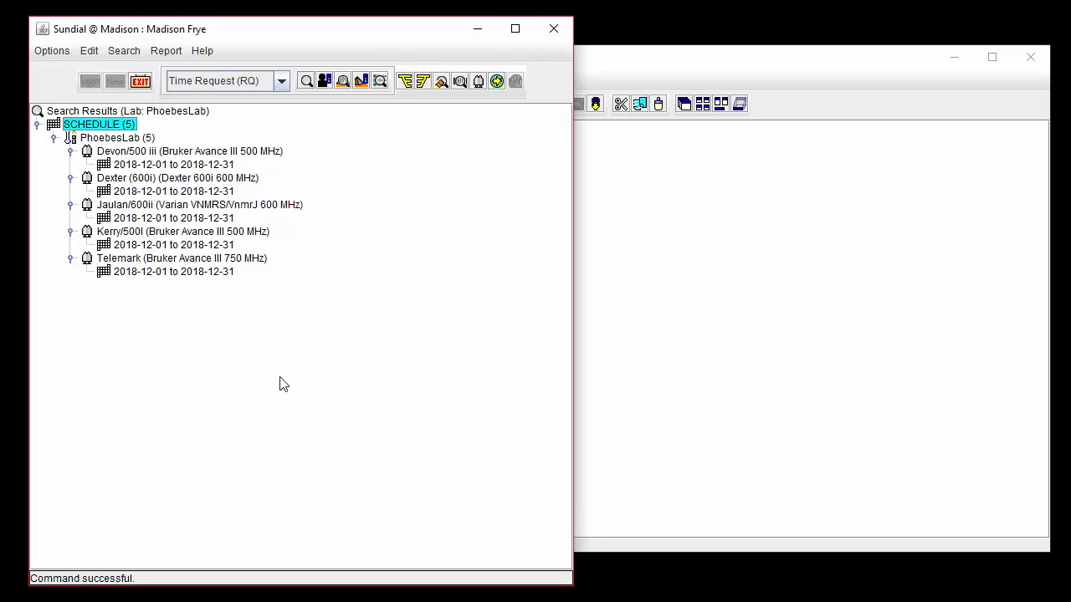
Open the Dexter (600i) schedule for 2018-12-01 to 2018-12-31 from the search results
{"action": "left_click", "coordinate": [184, 192]}
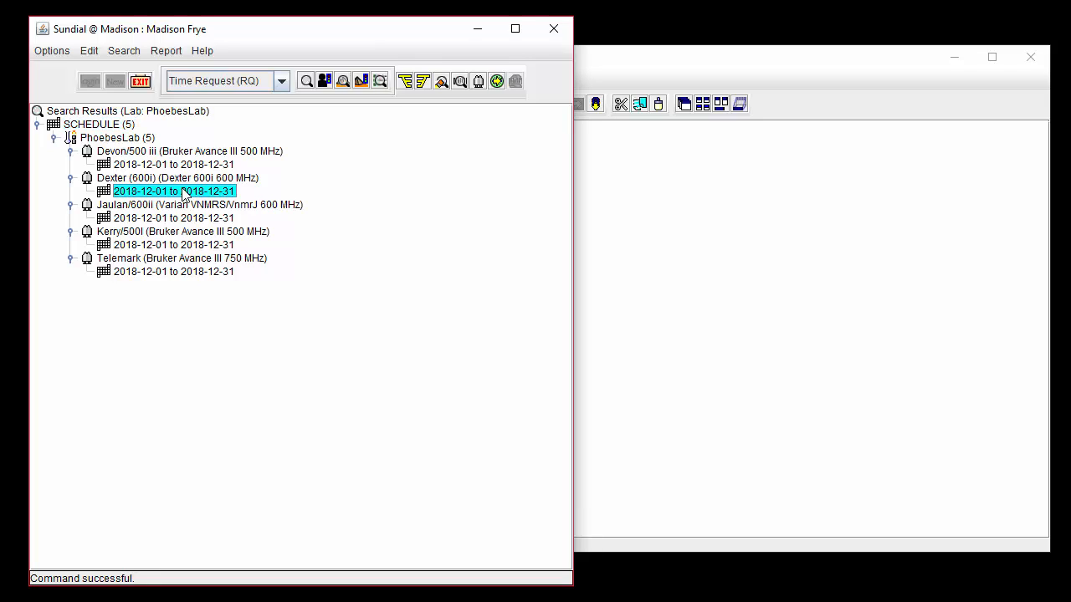
{"action": "double_click", "coordinate": [185, 191]}
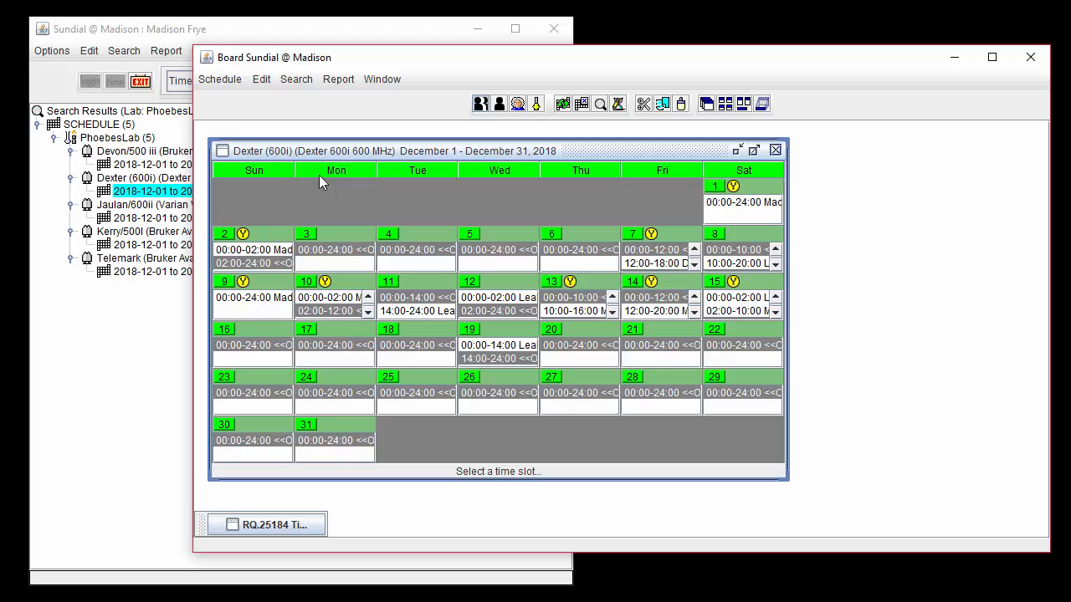
View the Jaulan/600ii schedule for 2018-12-01 to 2018-12-31 and close it again
{"action": "left_click", "coordinate": [172, 220]}
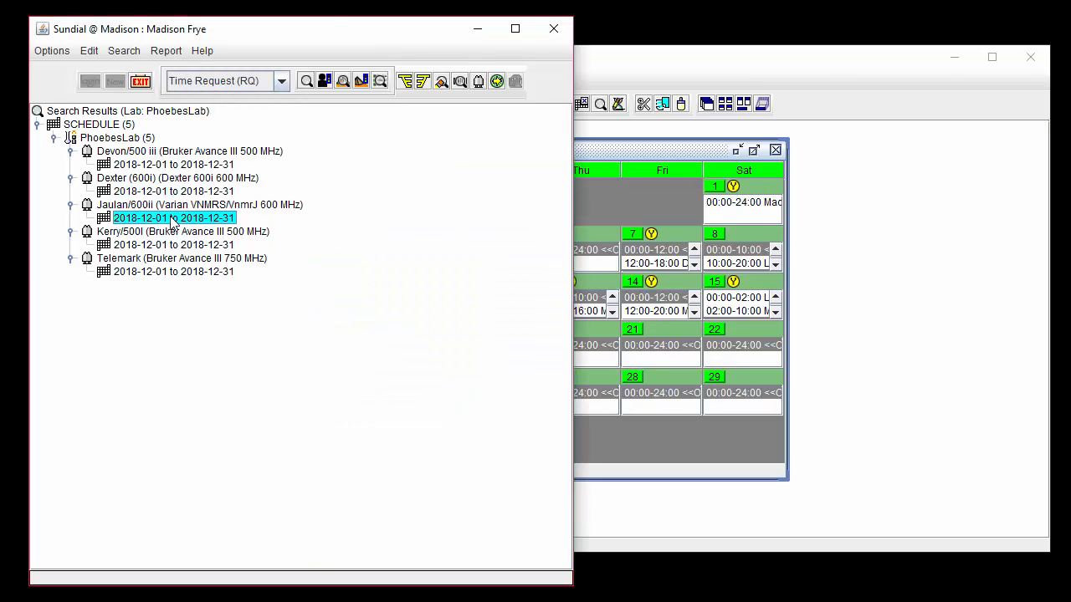
{"action": "double_click", "coordinate": [172, 220]}
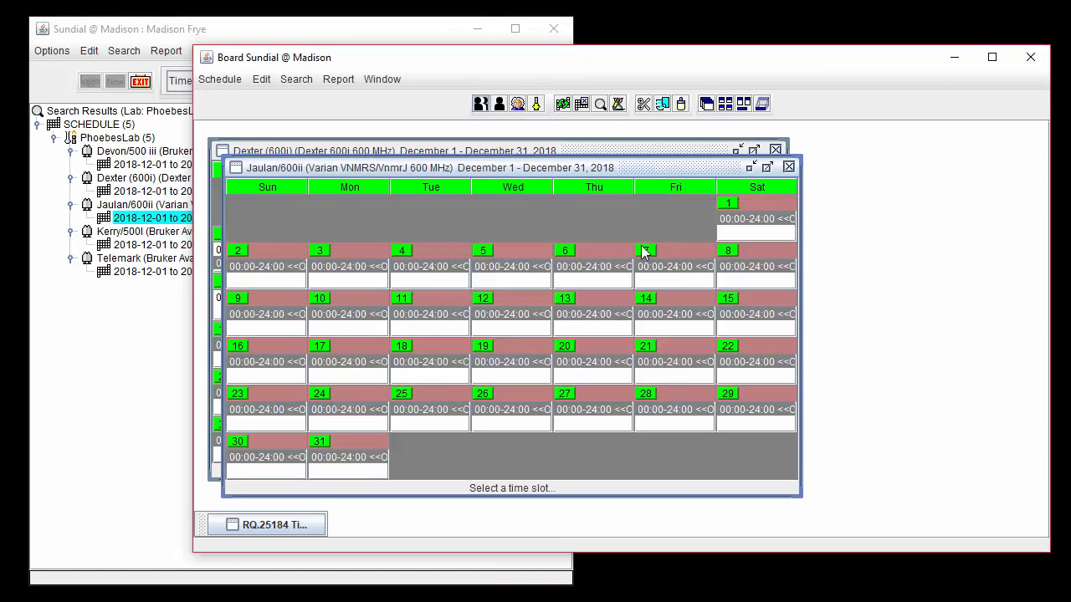
{"action": "left_click", "coordinate": [789, 166]}
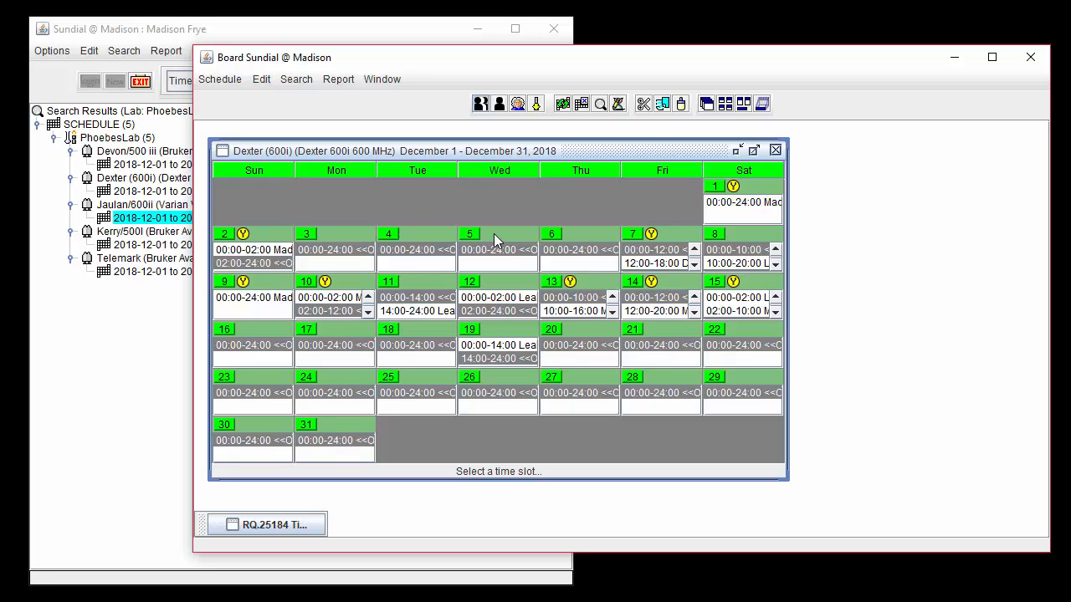
Enlarge December 5 in the Dexter (600i) schedule and return to the month view
{"action": "double_click", "coordinate": [494, 234]}
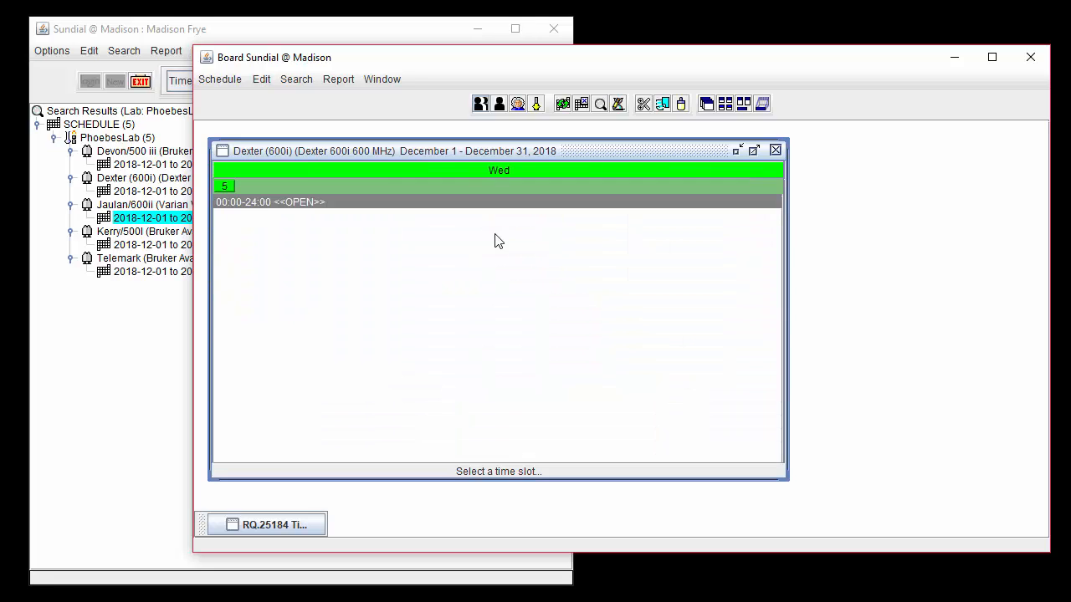
{"action": "double_click", "coordinate": [479, 186]}
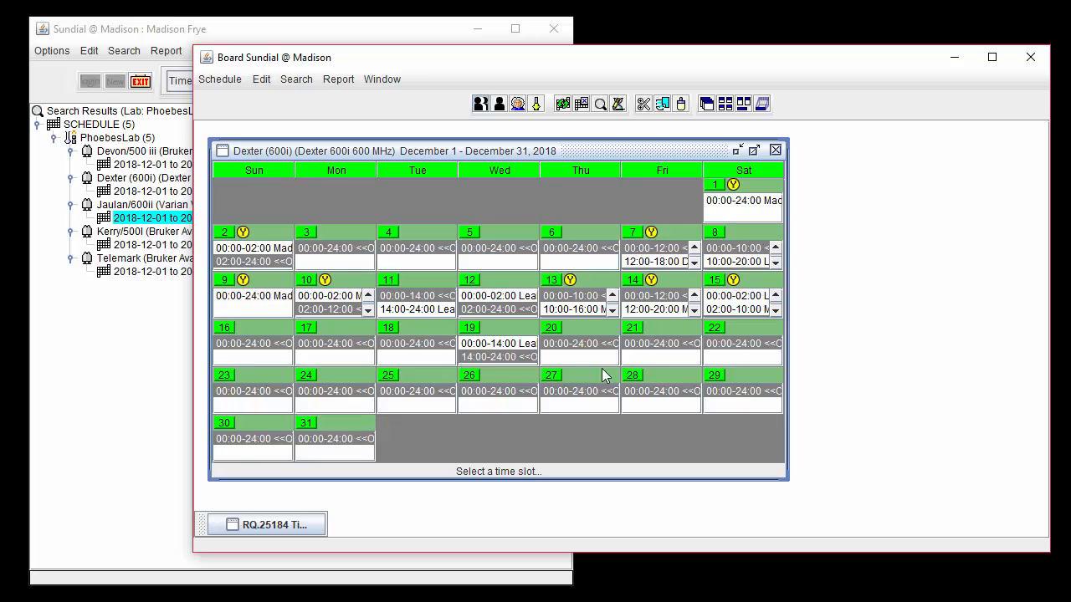
Review the spectrometer and billing period in the minimized RNA Radical Mutations time request, and close the request
{"action": "left_click", "coordinate": [320, 526]}
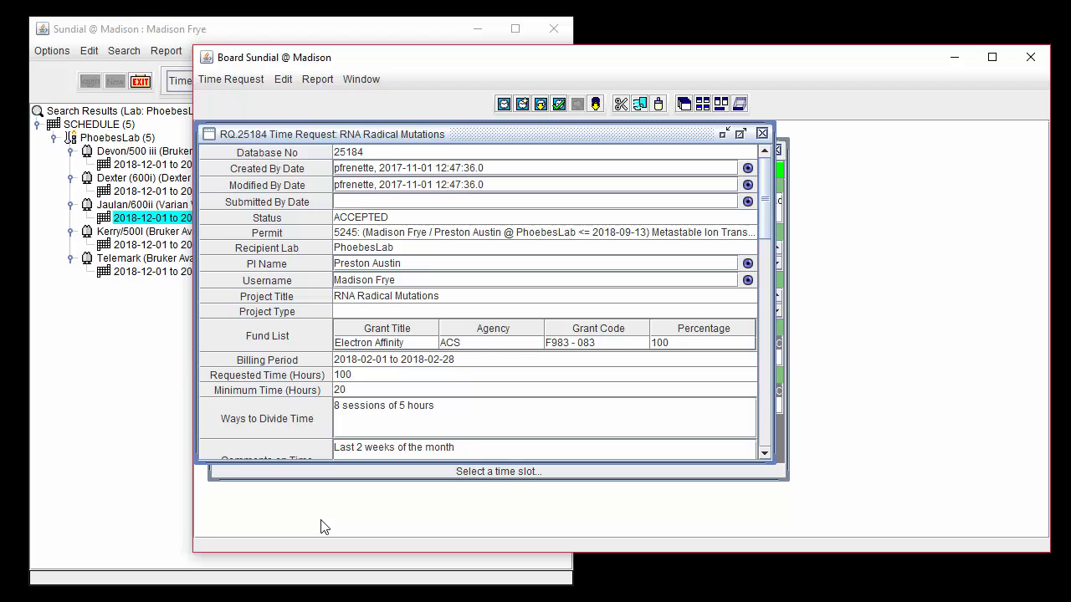
{"action": "scroll", "coordinate": [365, 427], "scroll_direction": "down", "scroll_amount": 5}
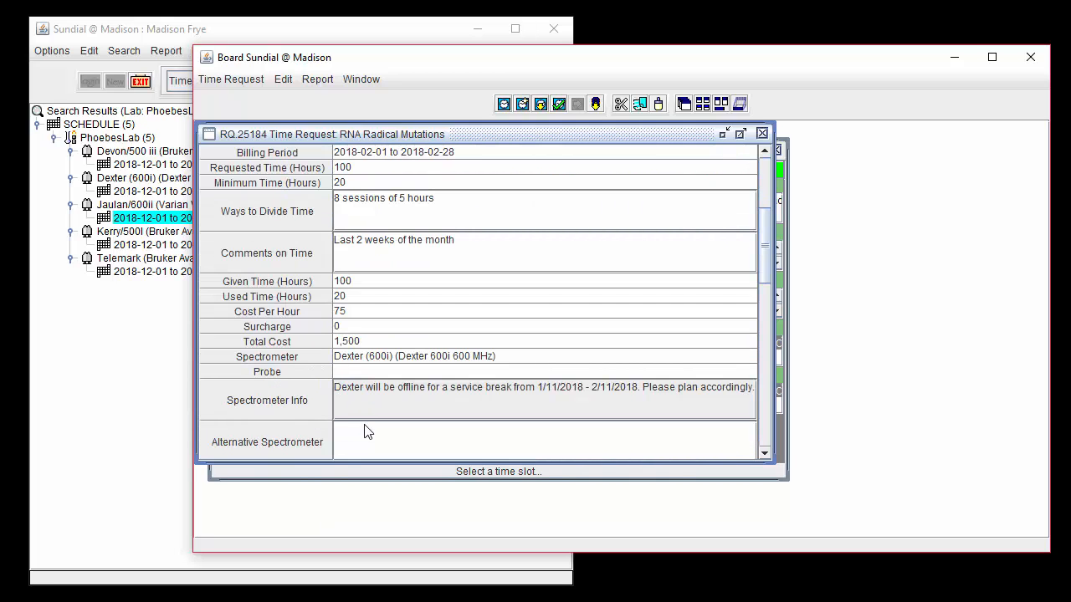
{"action": "left_click", "coordinate": [398, 356]}
{"action": "scroll", "coordinate": [397, 396], "scroll_direction": "up", "scroll_amount": 2}
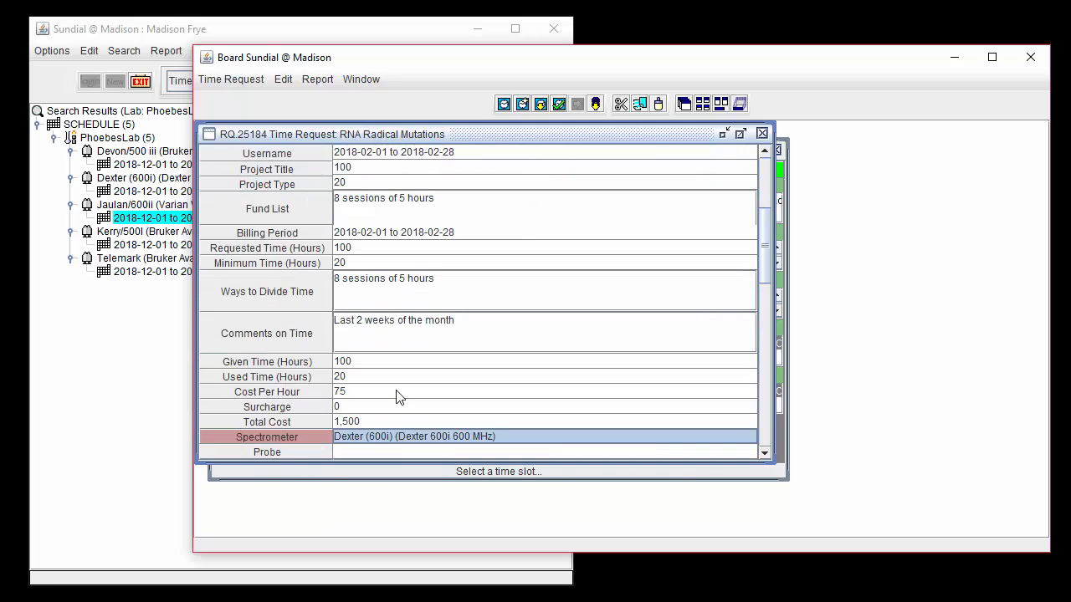
{"action": "left_click", "coordinate": [432, 236]}
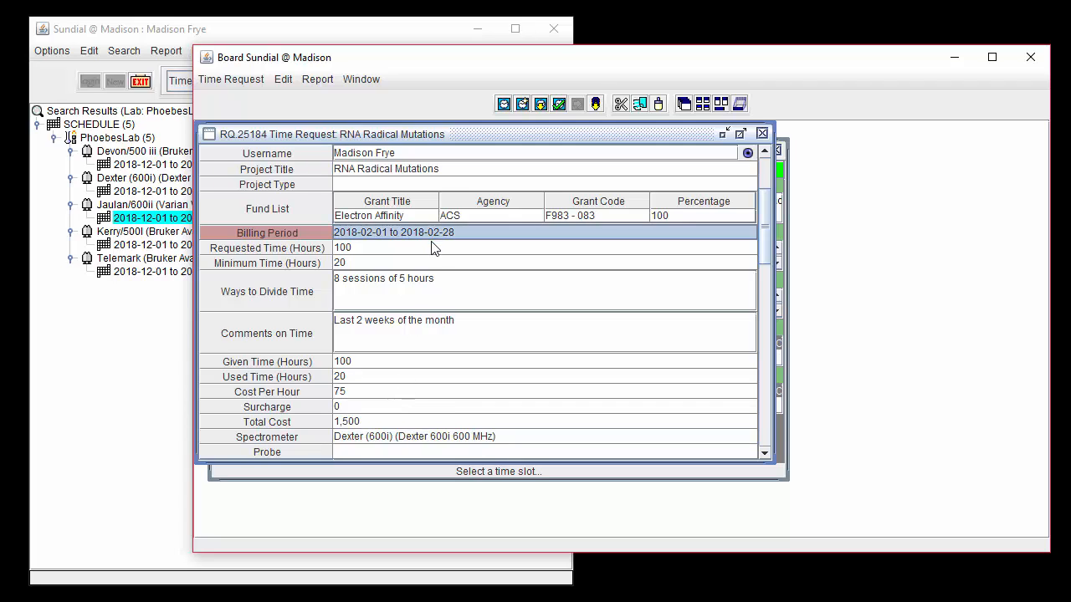
{"action": "left_click", "coordinate": [761, 135]}
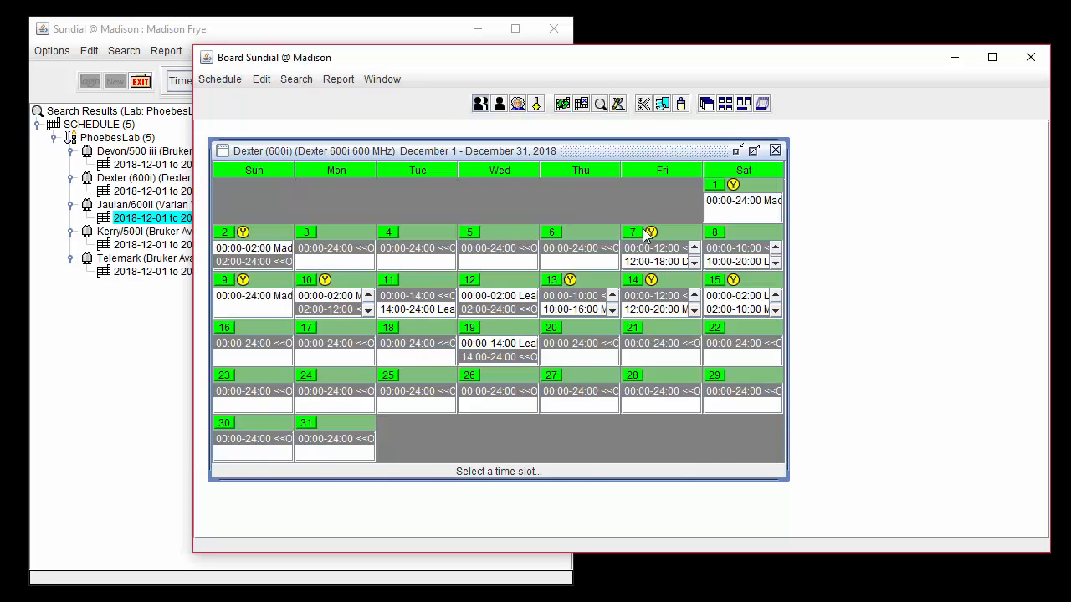
Open the available timeslot on December 12 in the Dexter (600i) schedule and set its start hour to 10
{"action": "double_click", "coordinate": [496, 277]}
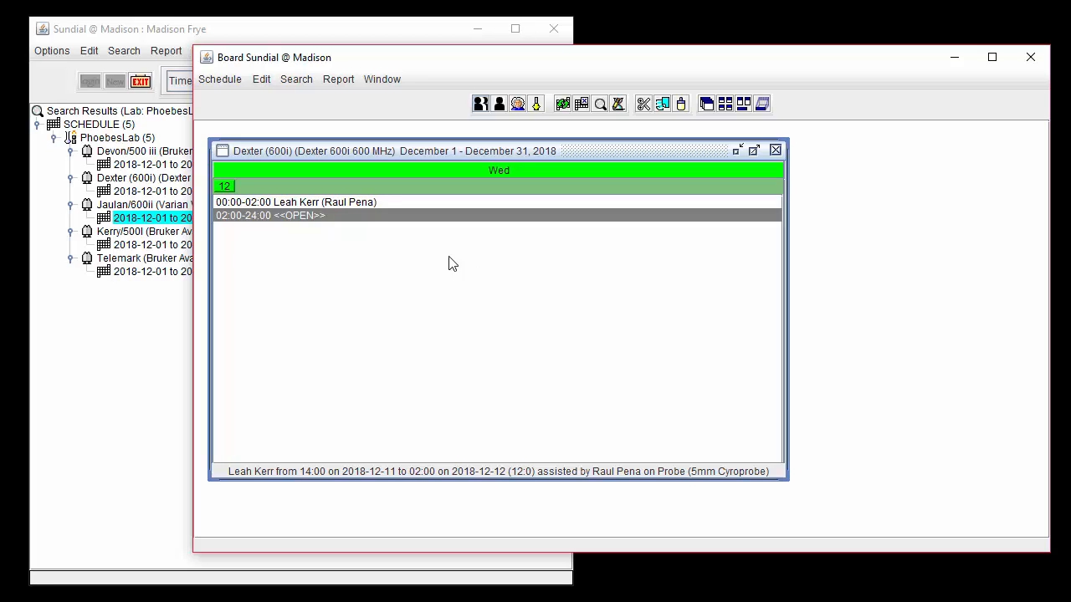
{"action": "double_click", "coordinate": [366, 216]}
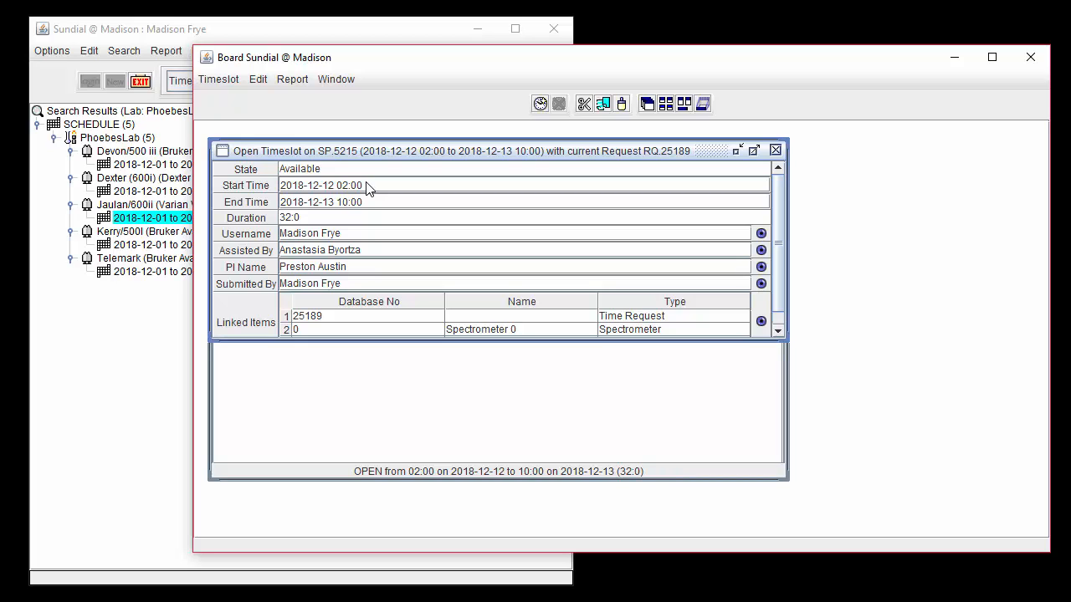
{"action": "double_click", "coordinate": [368, 188]}
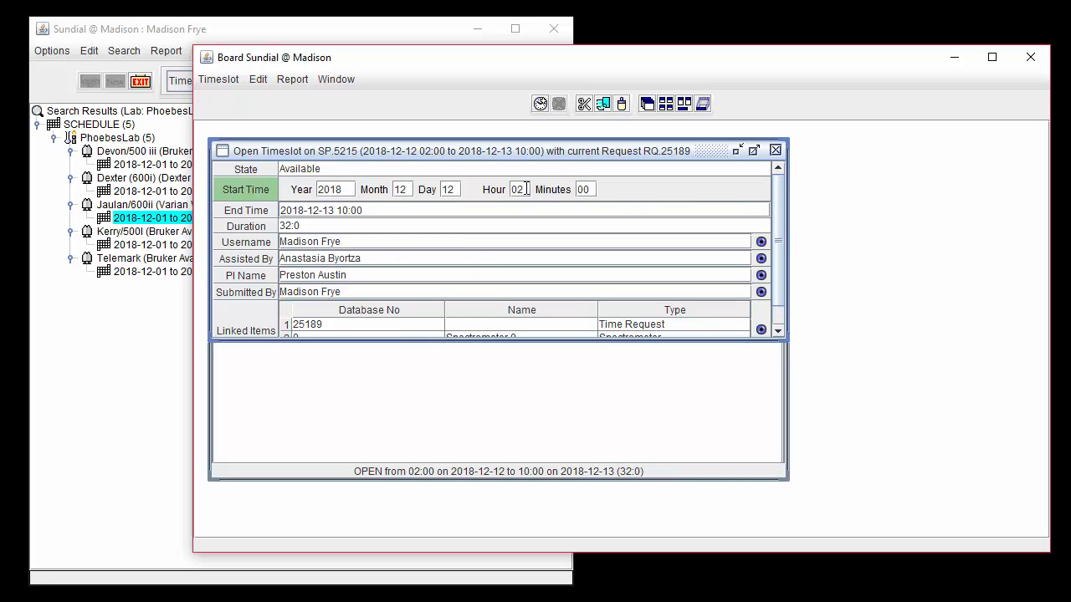
{"action": "key", "text": "BackSpace"}
{"action": "key", "text": "BackSpace"}
{"action": "type", "text": "10"}
{"action": "double_click", "coordinate": [507, 209]}
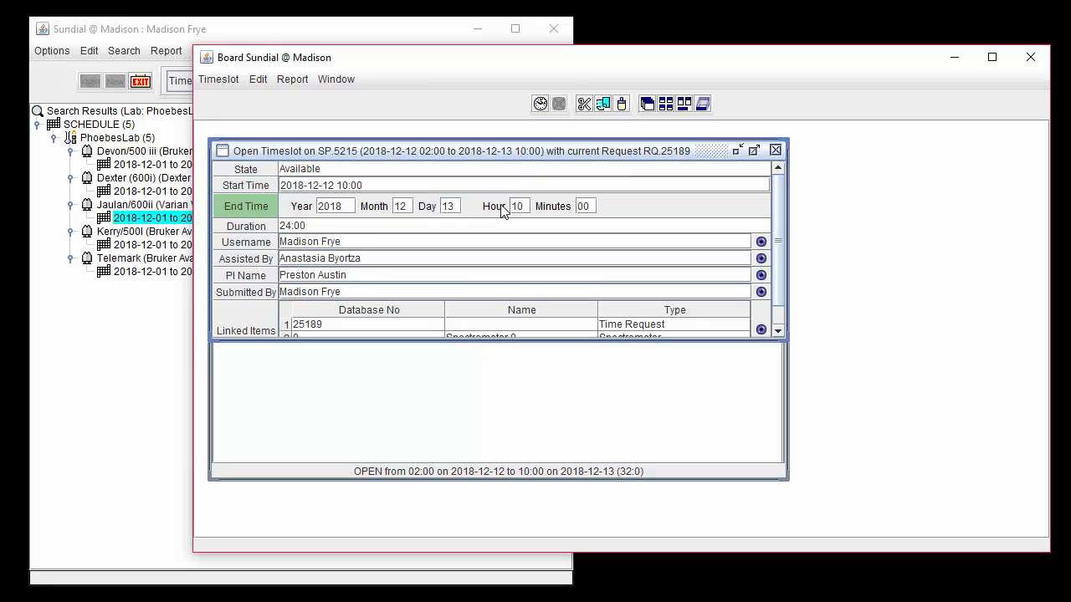
{"action": "left_click", "coordinate": [457, 204]}
{"action": "key", "text": "BackSpace"}
{"action": "type", "text": "2"}
{"action": "left_click", "coordinate": [525, 207]}
{"action": "key", "text": "BackSpace"}
{"action": "type", "text": "8"}
{"action": "left_click", "coordinate": [384, 241]}
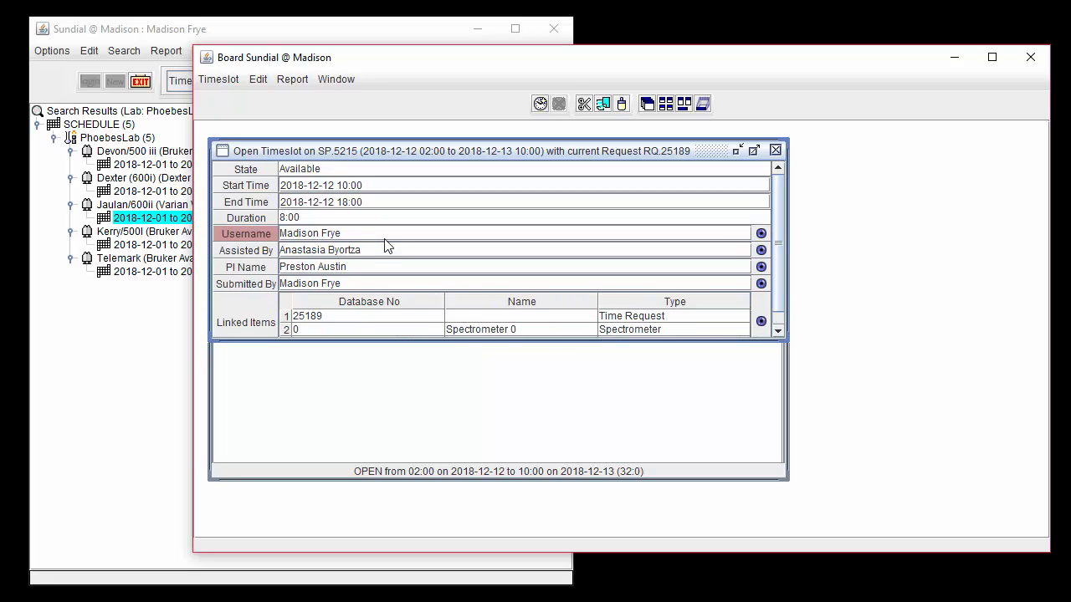
Set the timeslot's duration to 6 hours
{"action": "left_click", "coordinate": [331, 218]}
{"action": "key", "text": "BackSpace"}
{"action": "type", "text": "6"}
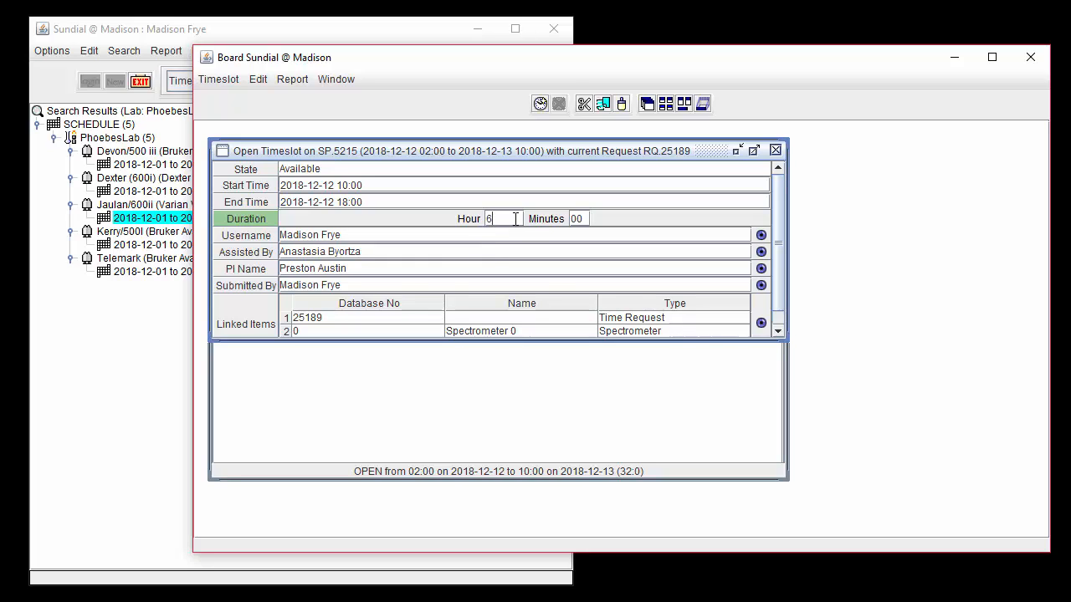
{"action": "left_click", "coordinate": [452, 241]}
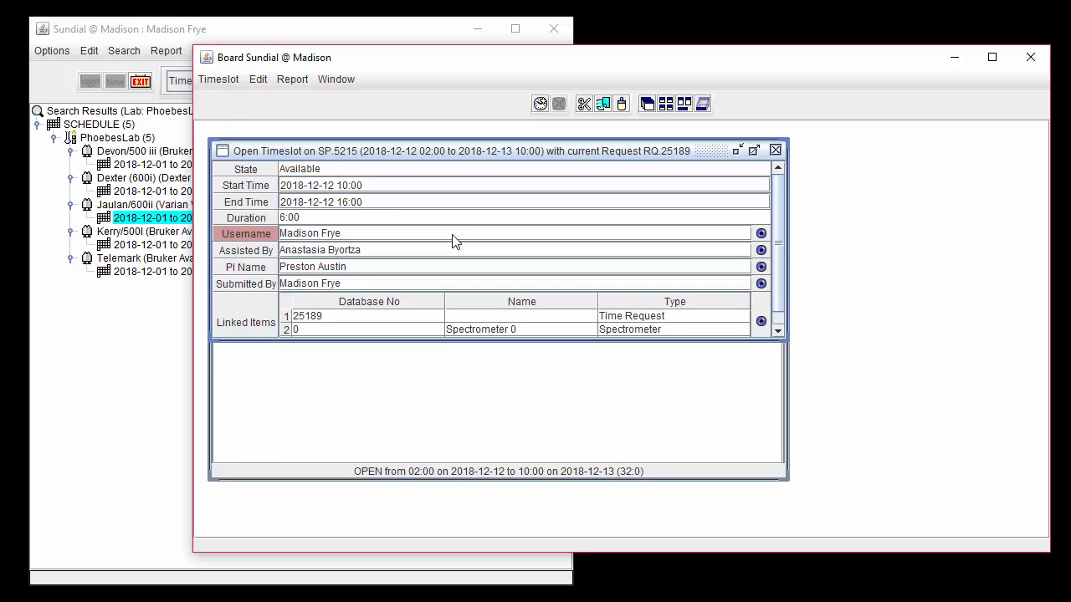
Check the timeslot's state and sign up for the 10:00 to 16:00 time on 2018-12-12
{"action": "left_click", "coordinate": [347, 170]}
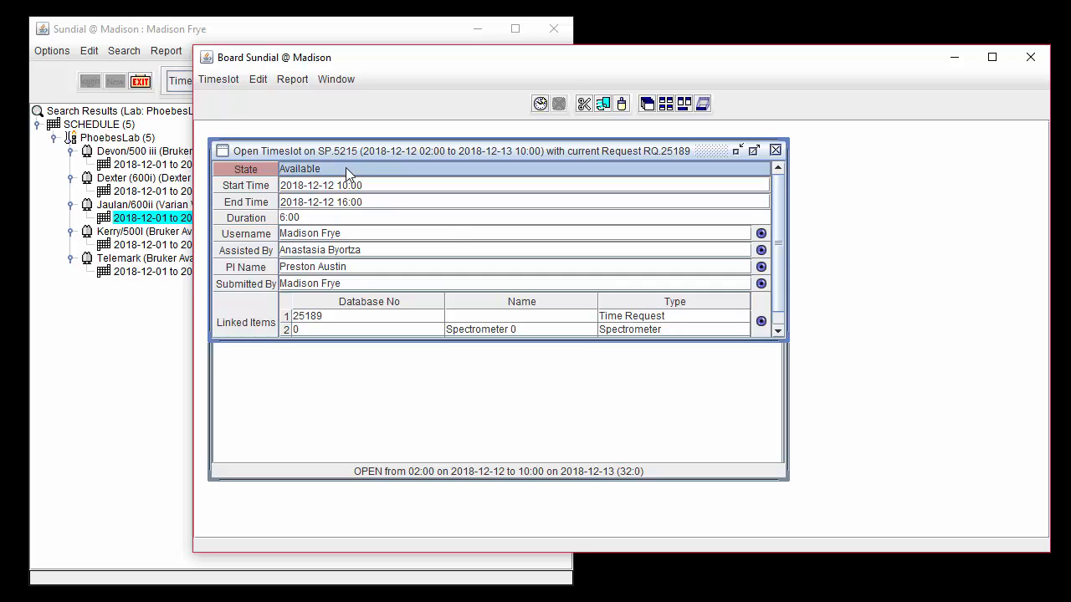
{"action": "left_click", "coordinate": [225, 76]}
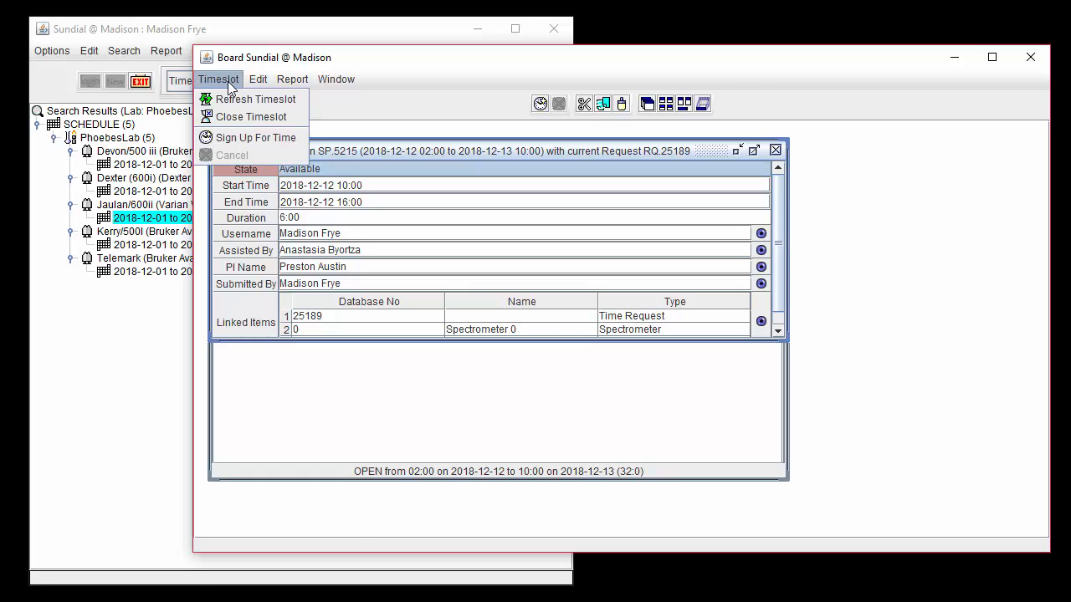
{"action": "left_click", "coordinate": [239, 138]}
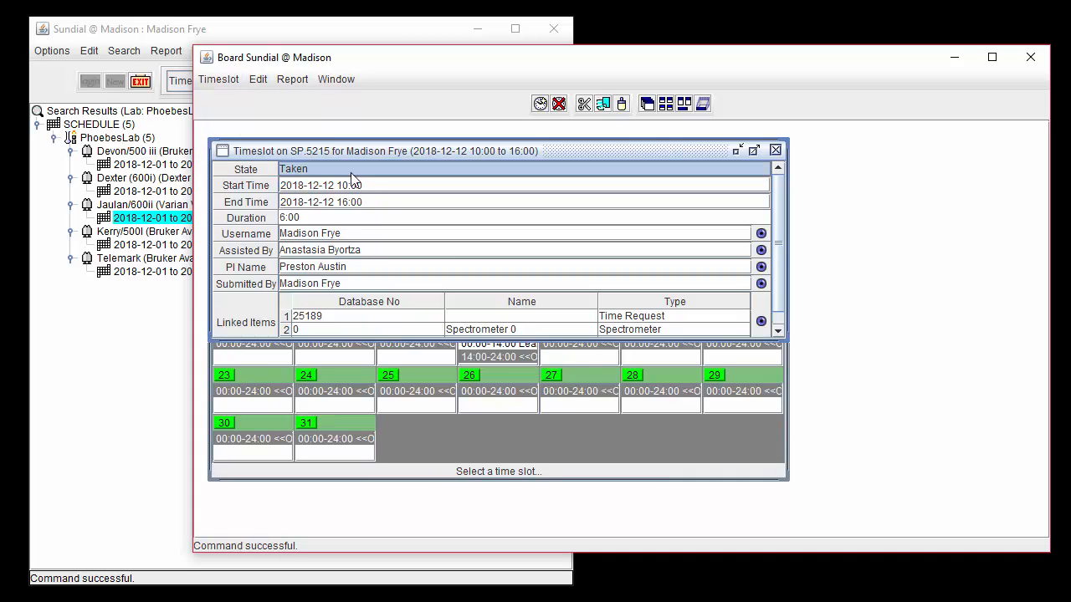
Close the timeslot and inspect the 10:00-16:00 booking on December 12 in the Dexter (600i) schedule
{"action": "left_click", "coordinate": [775, 151]}
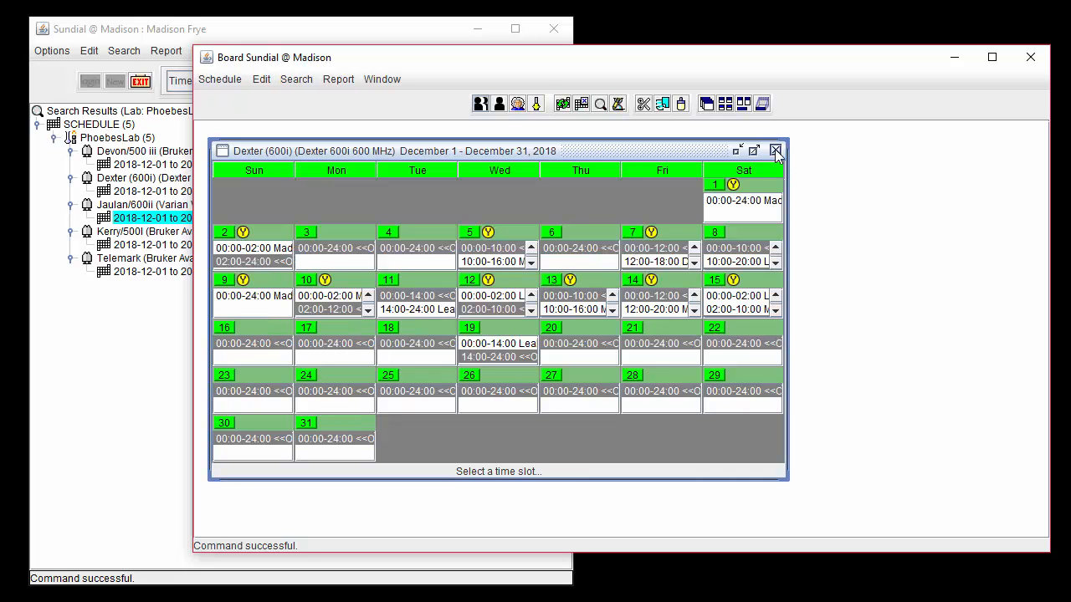
{"action": "left_click", "coordinate": [513, 280]}
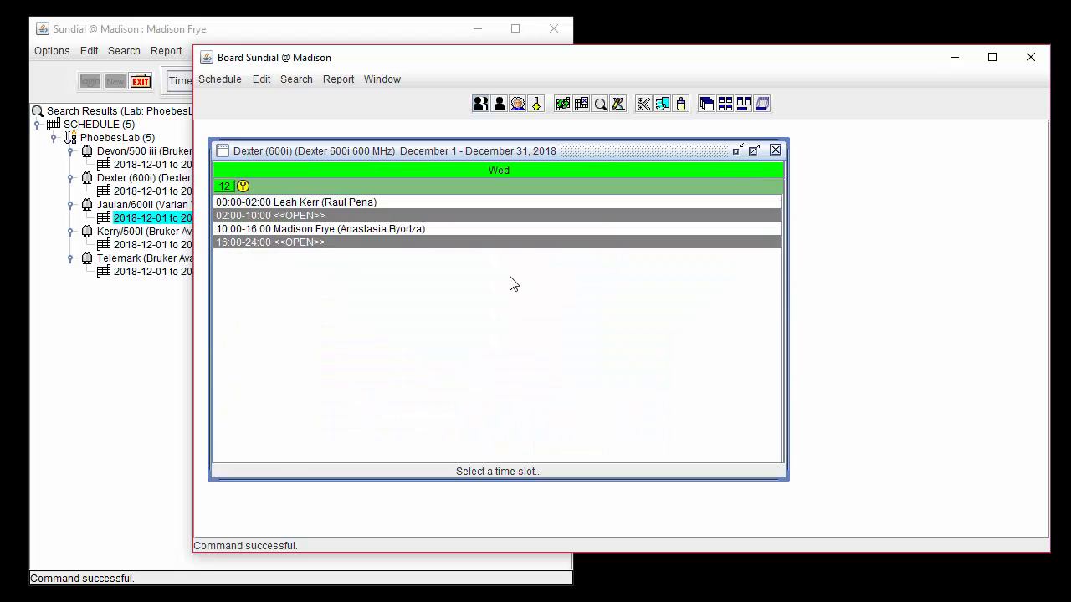
{"action": "left_click", "coordinate": [394, 231]}
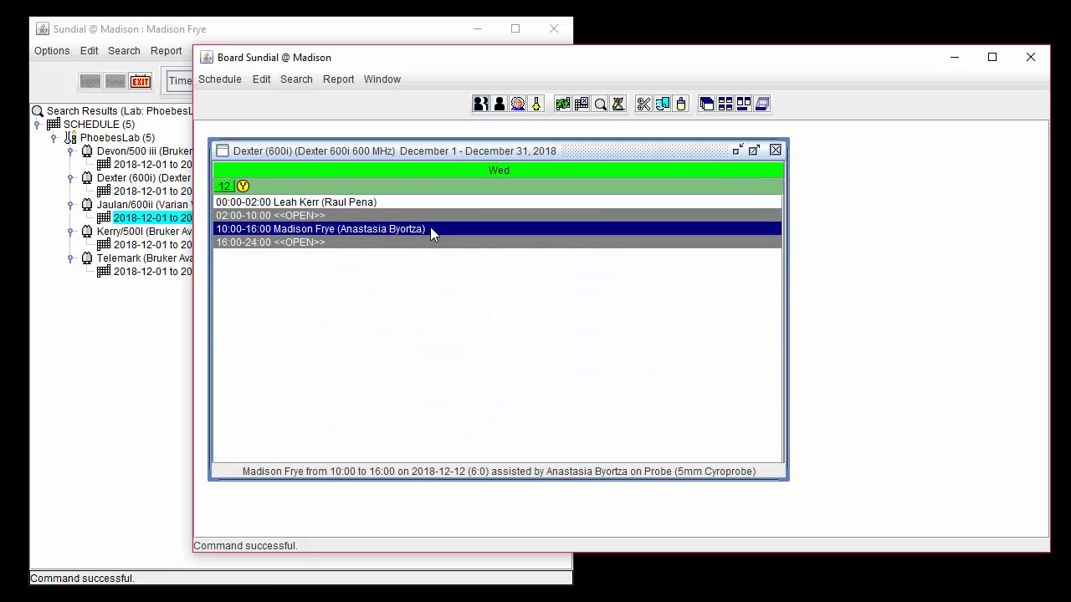
Return the Dexter (600i) schedule to the month view and open Telemark's December 2018 schedule
{"action": "left_click", "coordinate": [344, 184]}
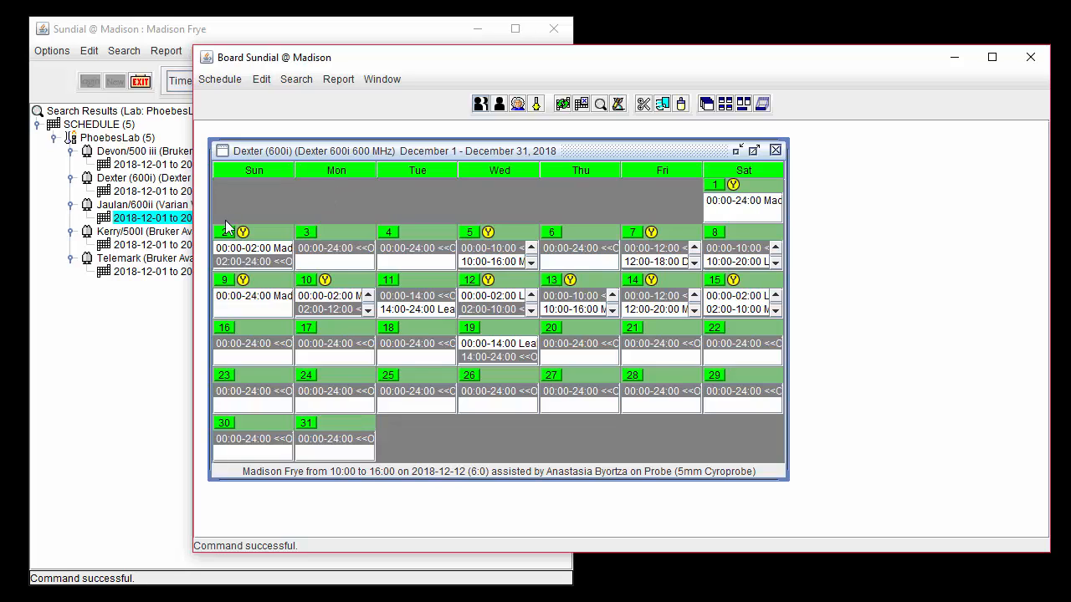
{"action": "left_click", "coordinate": [154, 272]}
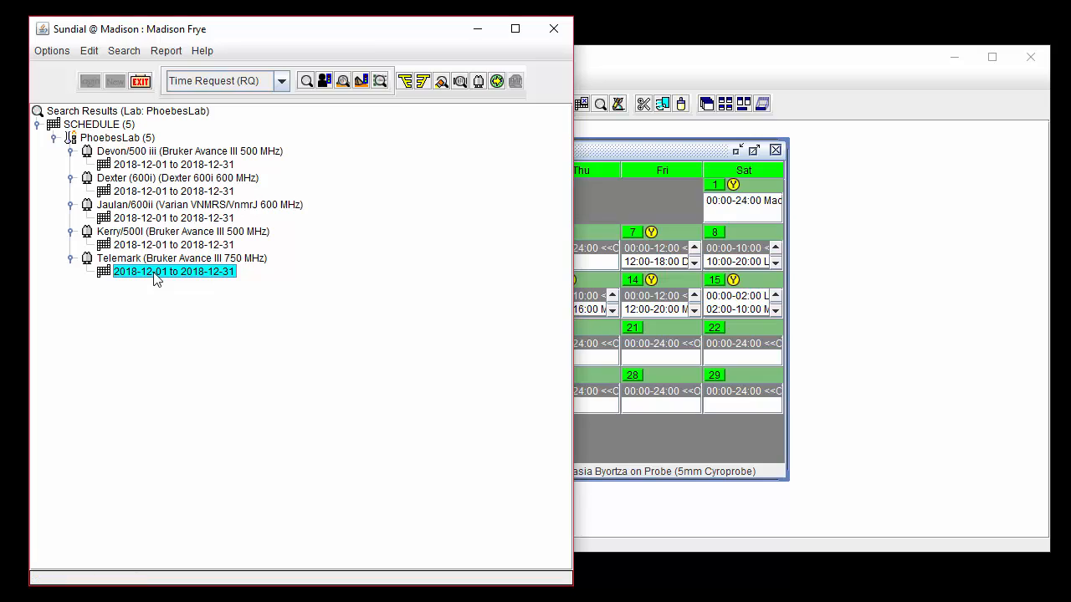
{"action": "double_click", "coordinate": [154, 273]}
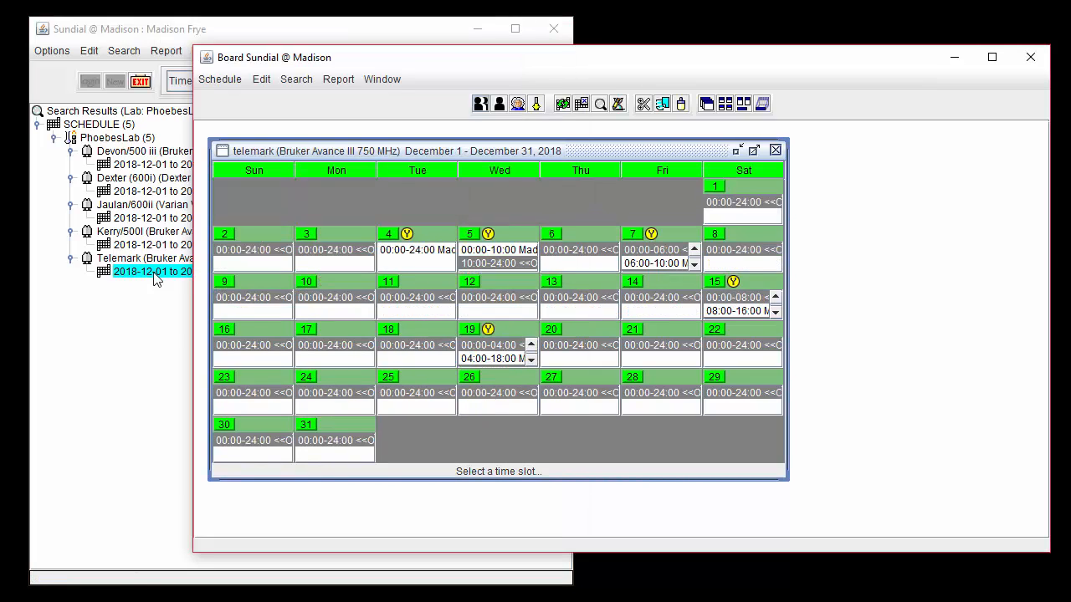
Open the open timeslot on December 12 and attach the Antibiotics Discovery UM time request to it
{"action": "double_click", "coordinate": [498, 308]}
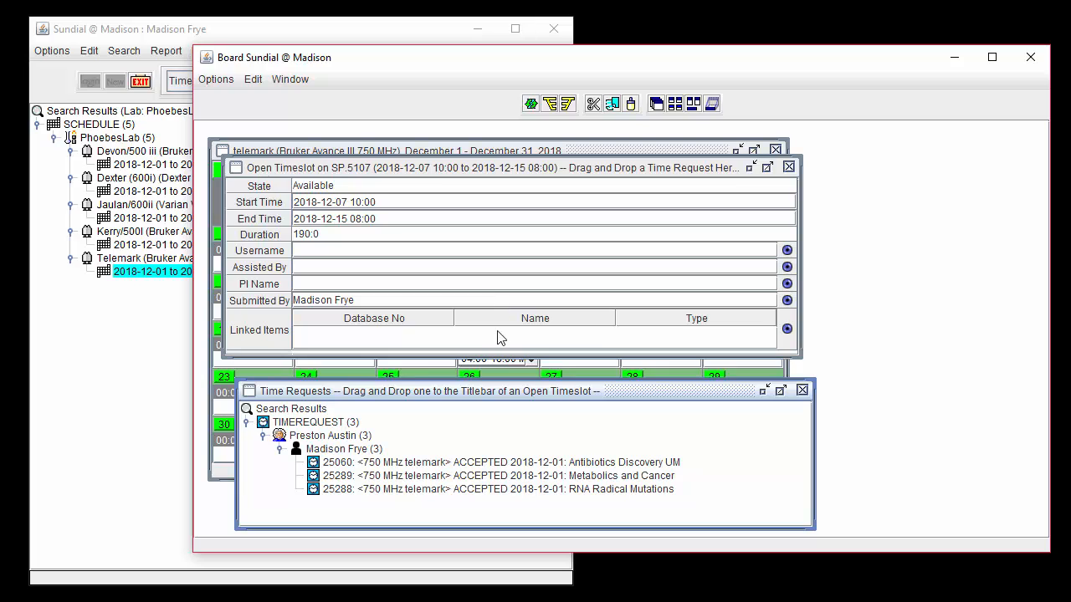
{"action": "left_click", "coordinate": [503, 464]}
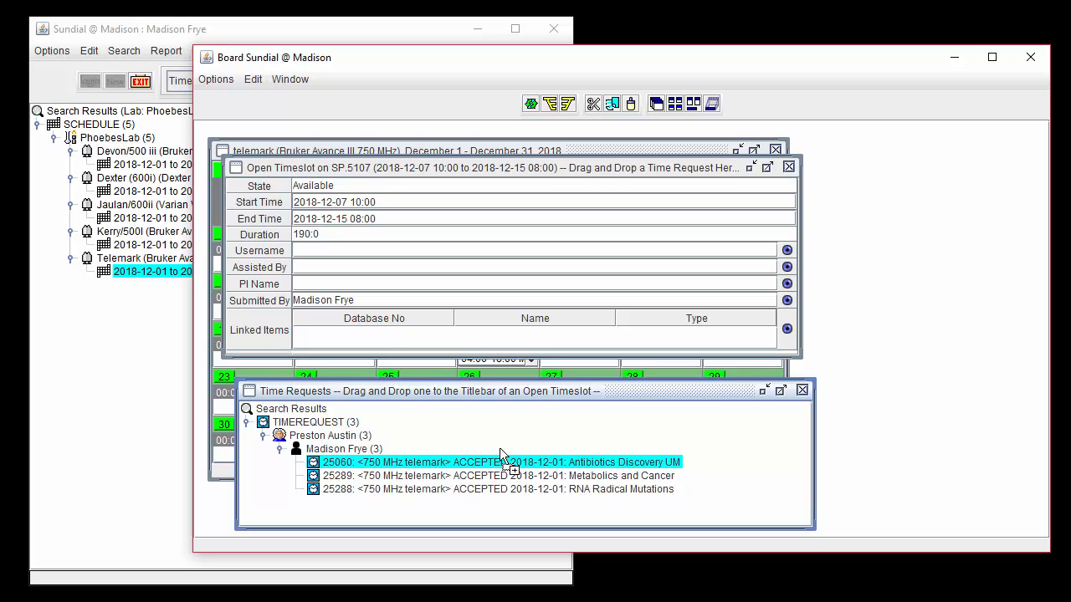
{"action": "left_click_drag", "start_coordinate": [500, 451], "coordinate": [492, 286]}
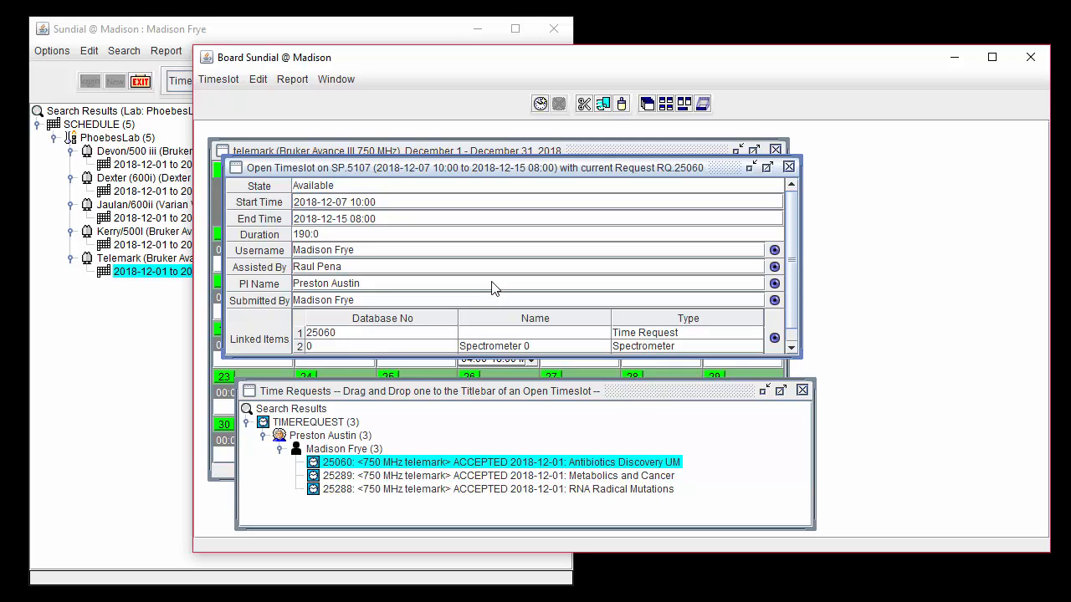
{"action": "double_click", "coordinate": [392, 202]}
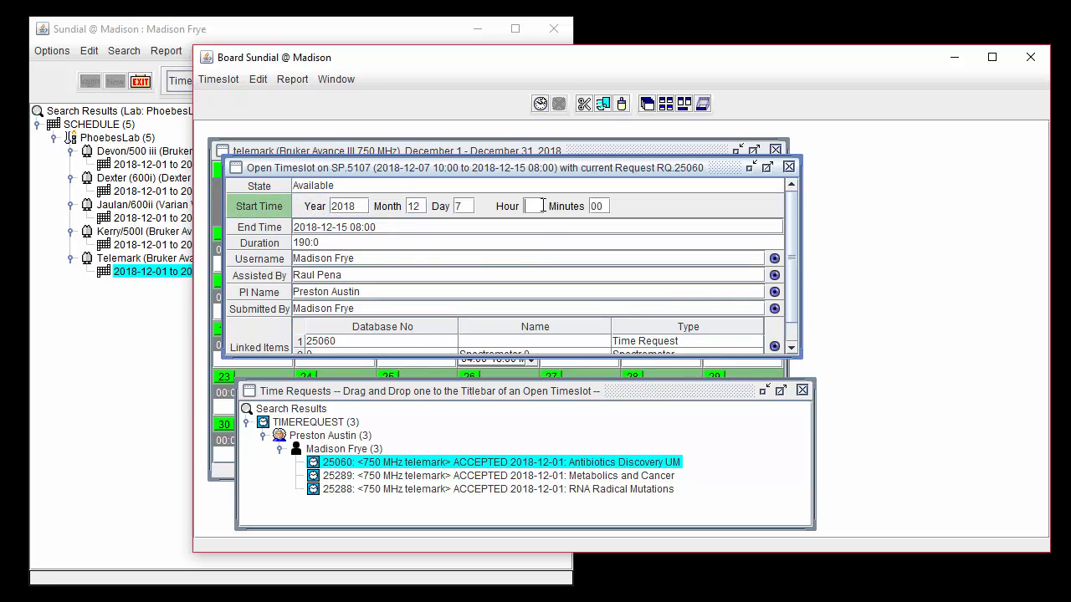
{"action": "type", "text": "6"}
{"action": "double_click", "coordinate": [453, 226]}
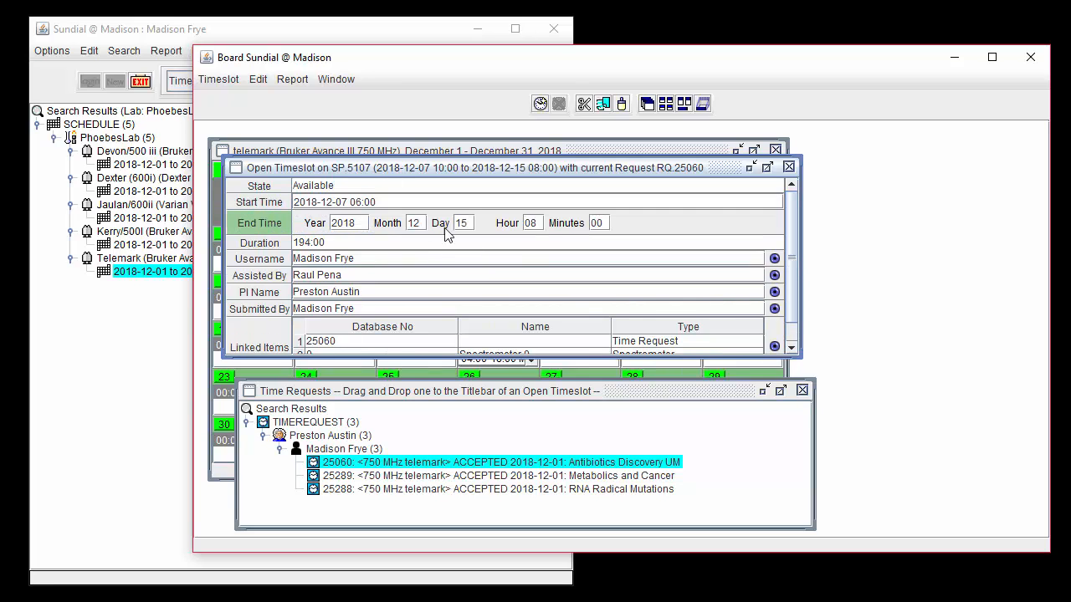
{"action": "left_click", "coordinate": [467, 221]}
{"action": "type", "text": "7"}
{"action": "left_click", "coordinate": [483, 252]}
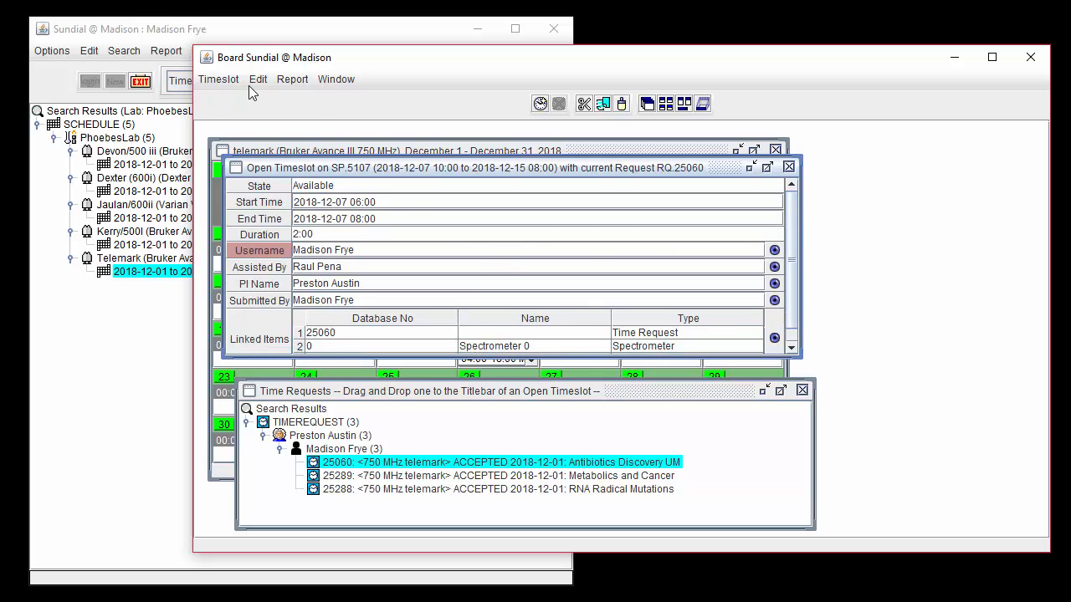
Try to sign up for the 06:00 to 08:00 time on 2018-12-07 on Telemark
{"action": "left_click", "coordinate": [219, 80]}
{"action": "left_click", "coordinate": [238, 139]}
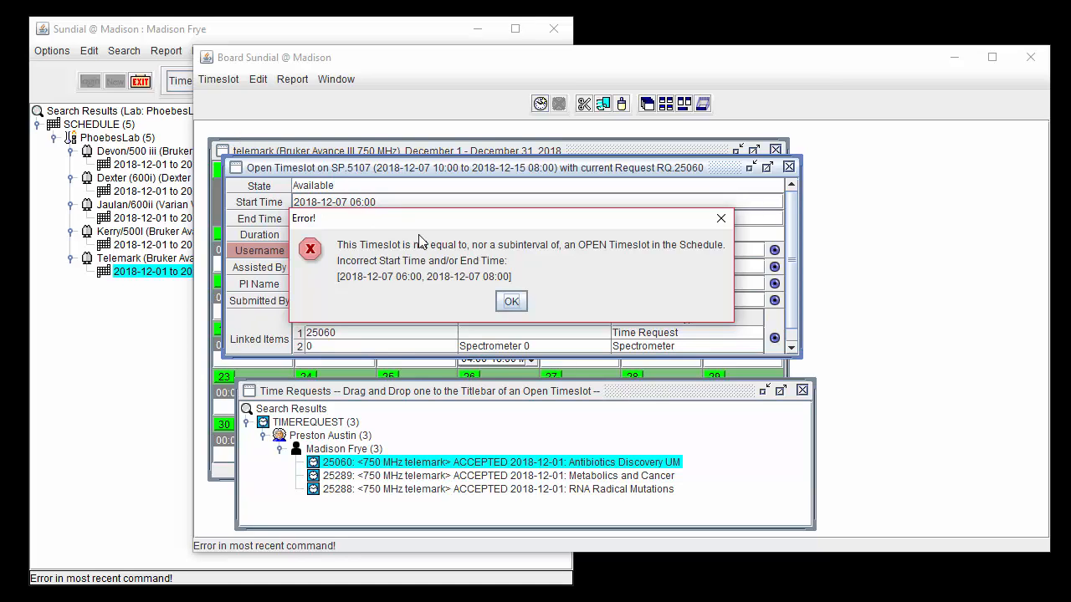
{"action": "left_click", "coordinate": [511, 301]}
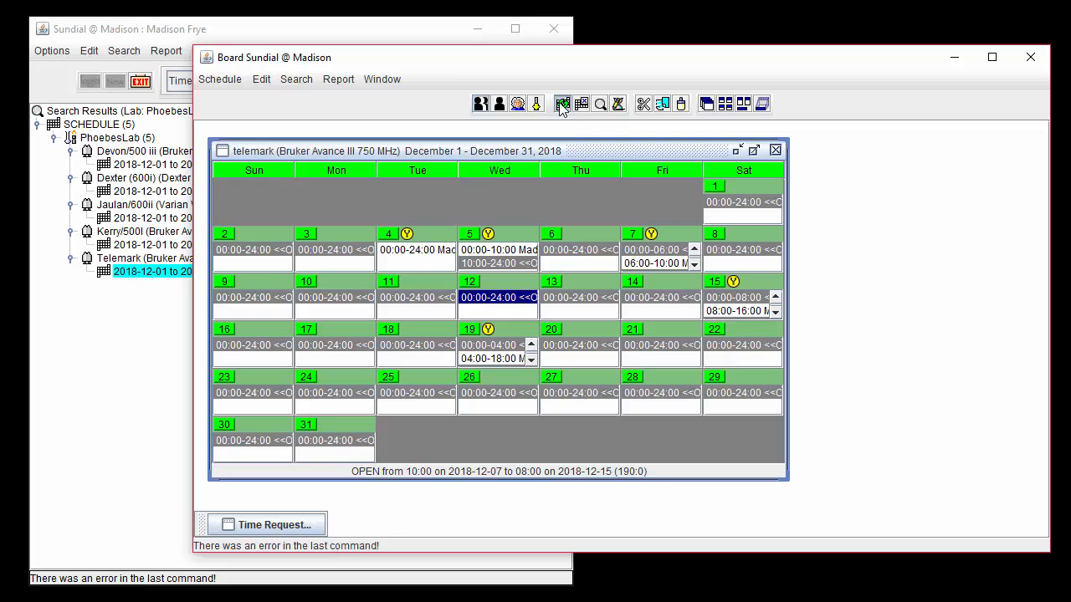
Refresh the Telemark schedule and open the 08:00-16:00 booking on December 15
{"action": "left_click", "coordinate": [561, 104]}
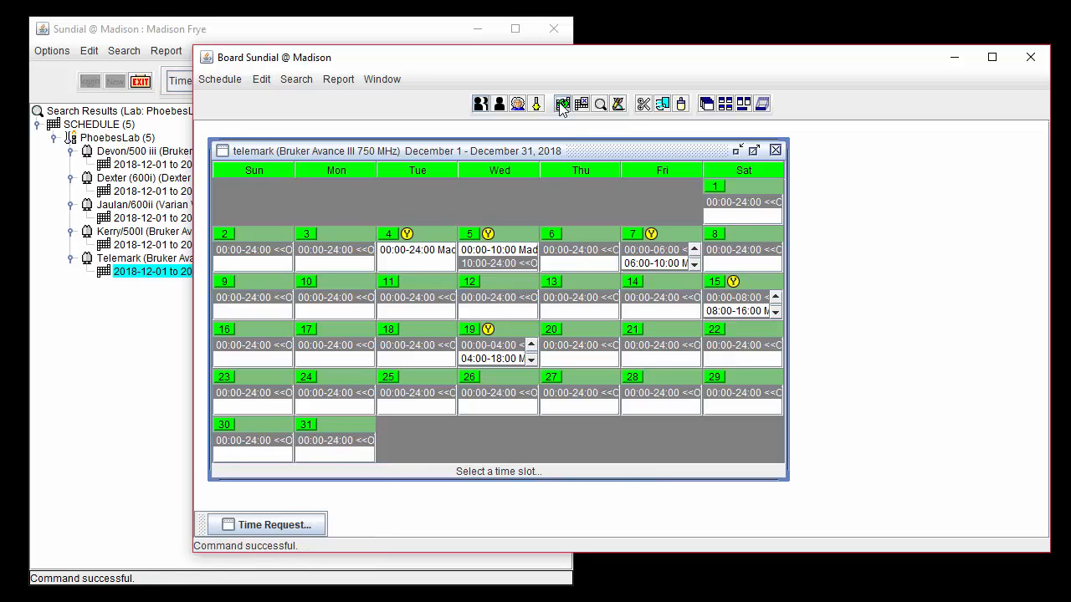
{"action": "left_click", "coordinate": [560, 104]}
{"action": "double_click", "coordinate": [753, 282]}
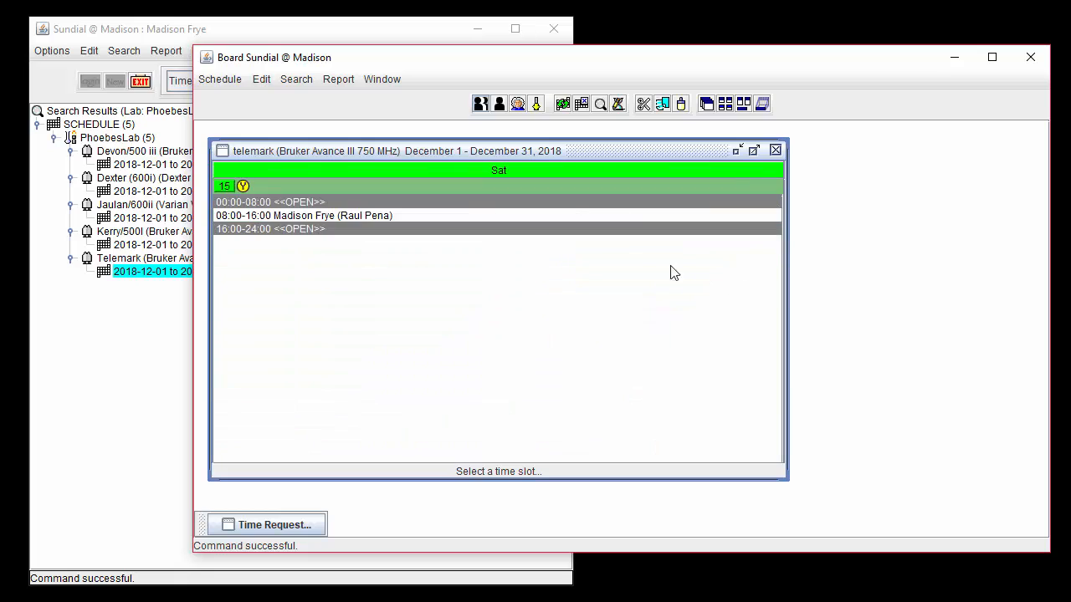
{"action": "double_click", "coordinate": [440, 215]}
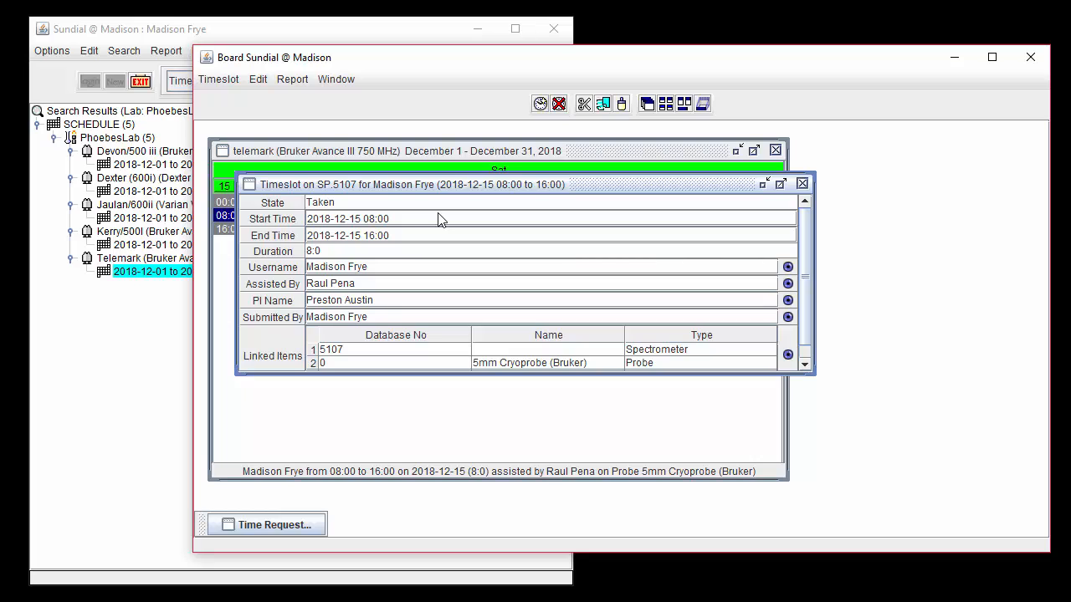
{"action": "left_click", "coordinate": [440, 219]}
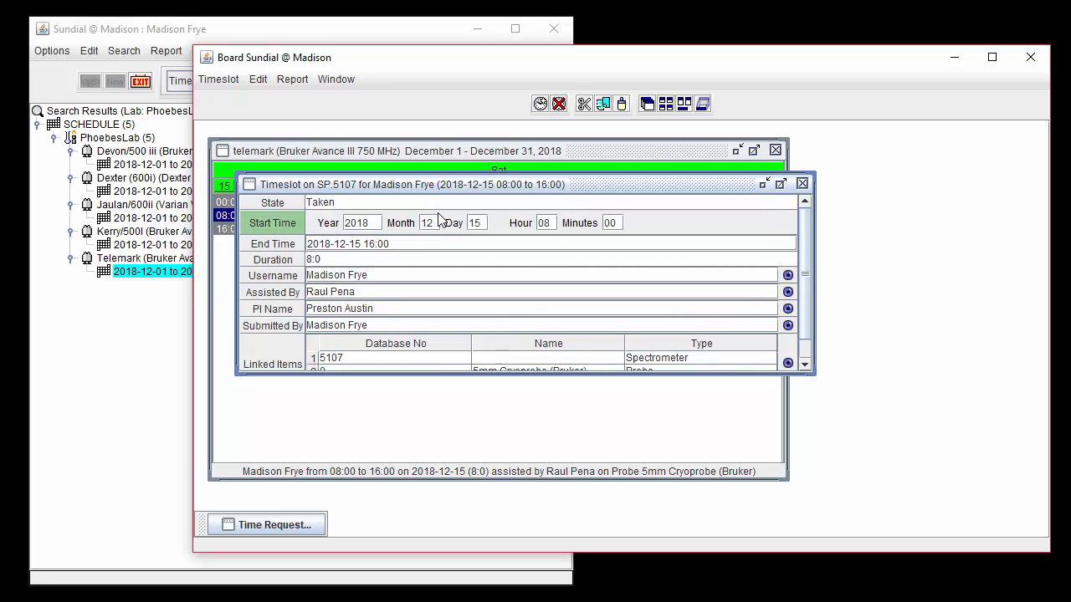
{"action": "left_click", "coordinate": [552, 219]}
{"action": "key", "text": "BackSpace"}
{"action": "key", "text": "BackSpace"}
{"action": "type", "text": "12"}
{"action": "left_click", "coordinate": [519, 244]}
{"action": "left_click", "coordinate": [476, 273]}
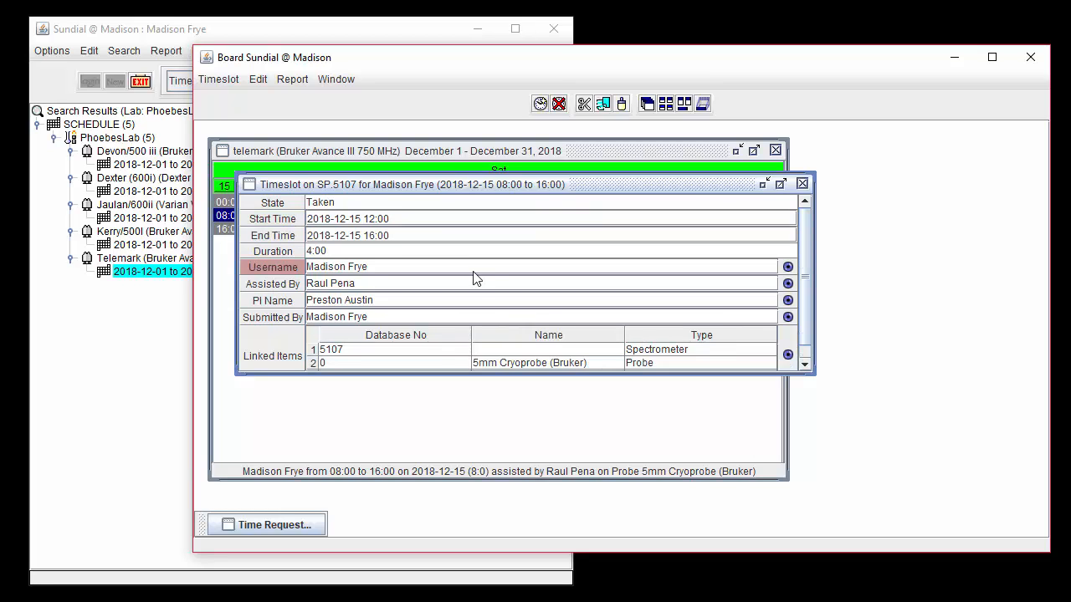
Cancel the 12:00 to 16:00 part of the December 15 booking and check that day in the Telemark schedule
{"action": "left_click", "coordinate": [218, 79]}
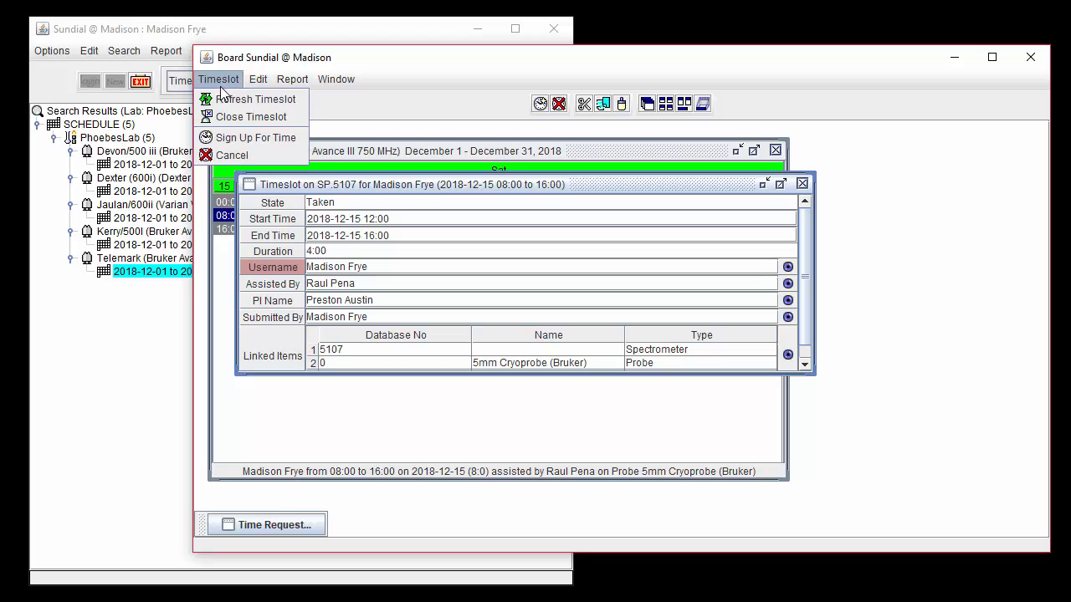
{"action": "left_click", "coordinate": [233, 158]}
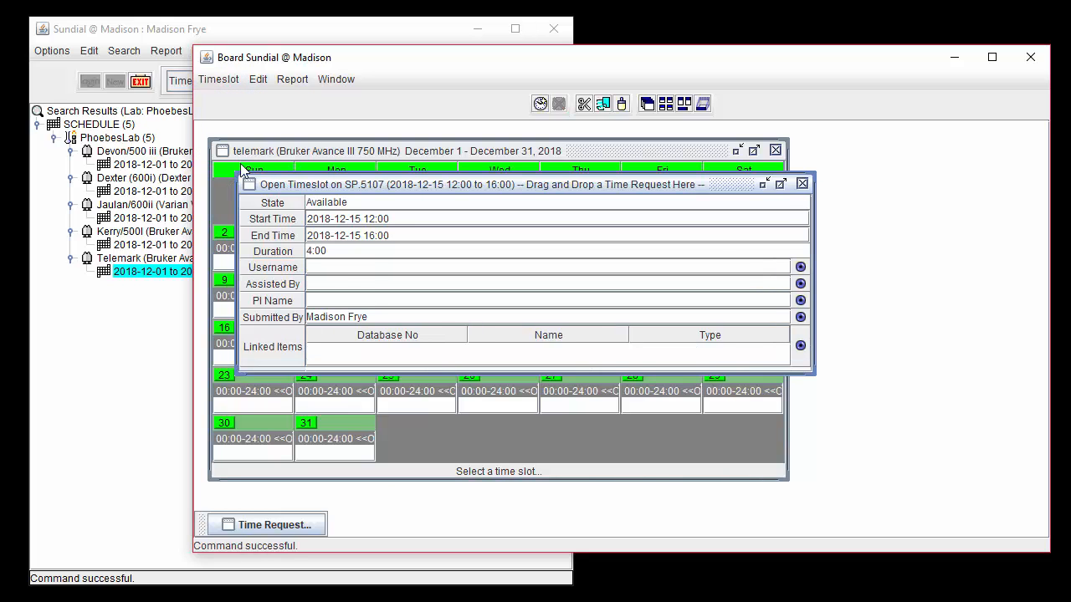
{"action": "left_click", "coordinate": [802, 184]}
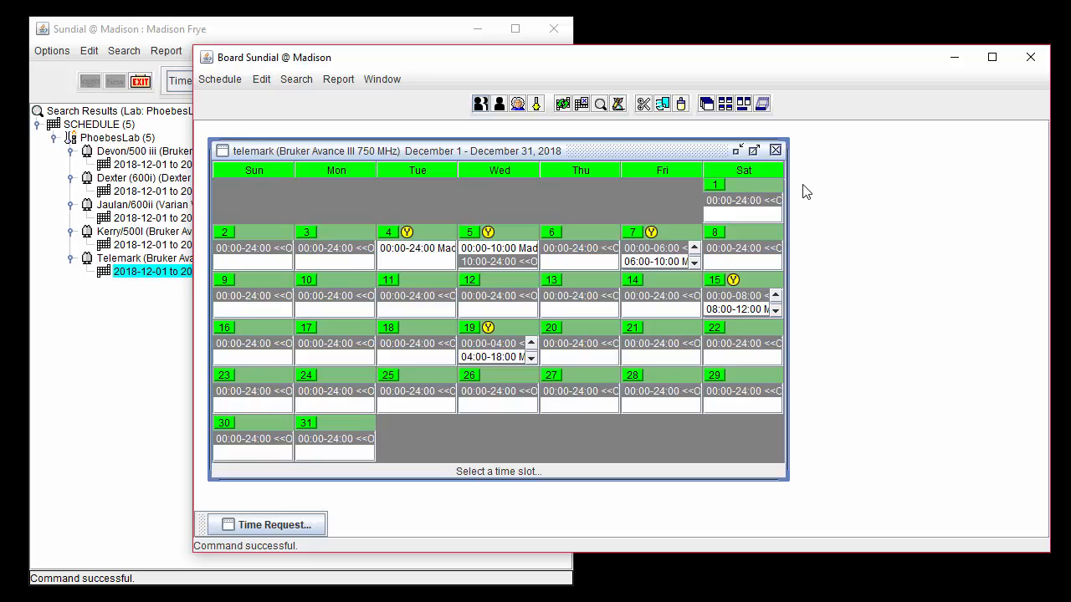
{"action": "double_click", "coordinate": [770, 283]}
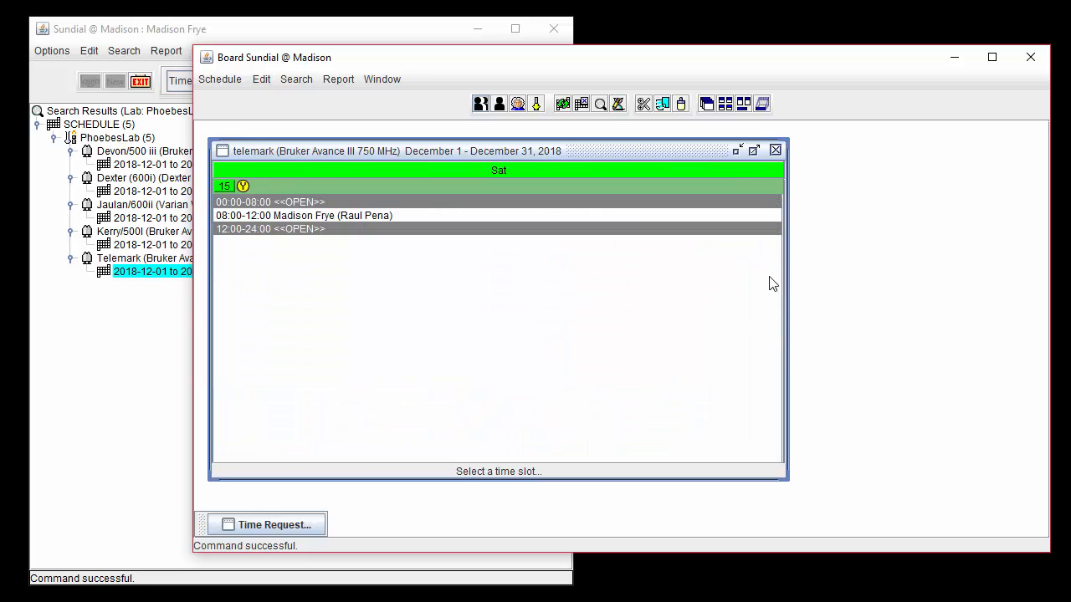
{"action": "double_click", "coordinate": [587, 184]}
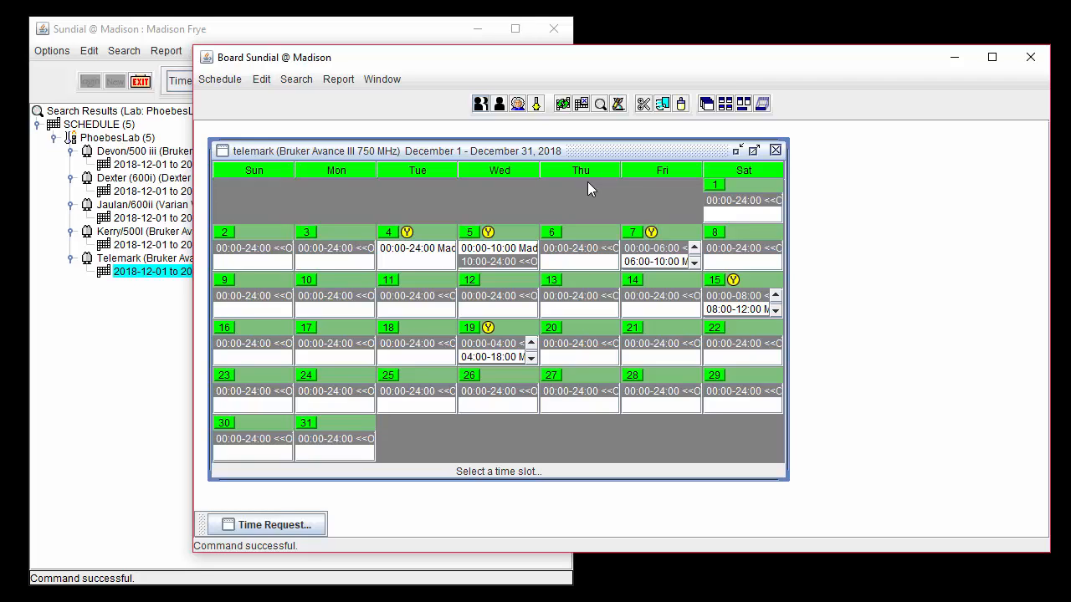
Open the open timeslot starting at 18:00 on December 19 and attach the Antibiotics Discovery UM time request
{"action": "double_click", "coordinate": [517, 333]}
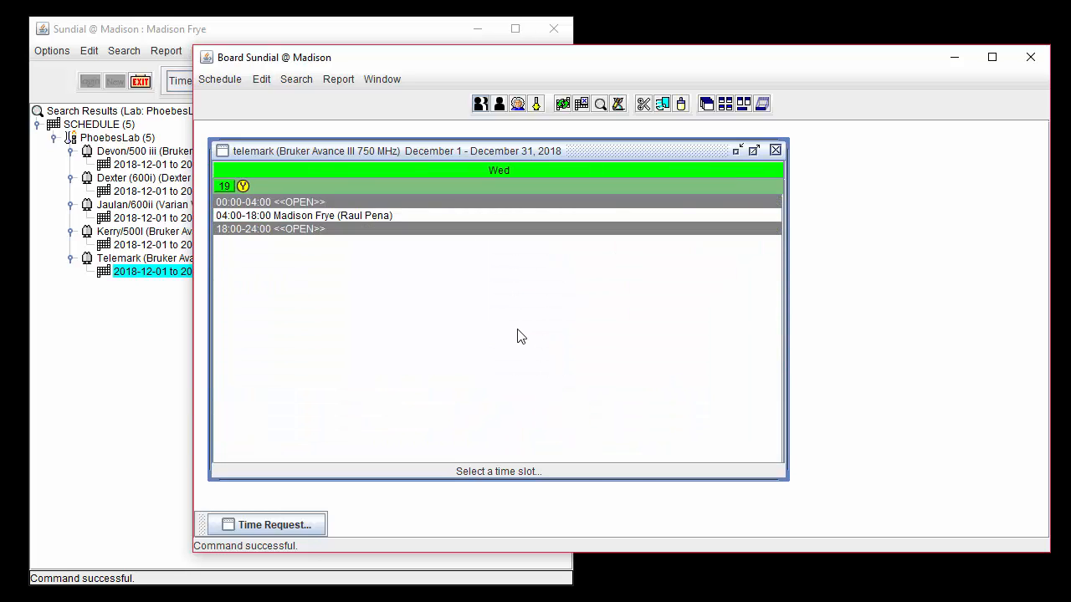
{"action": "left_click", "coordinate": [338, 284]}
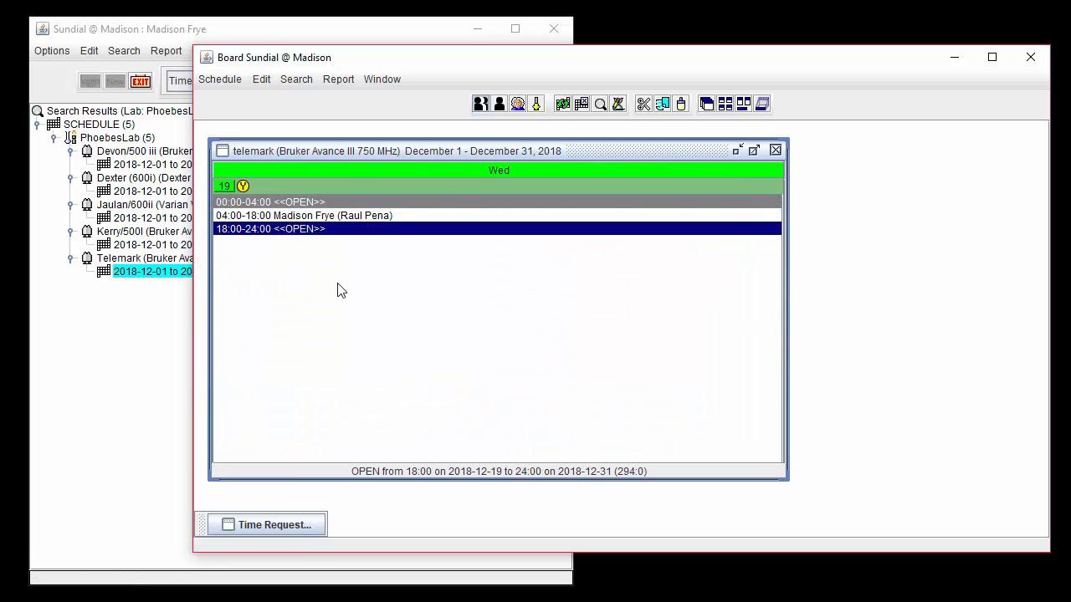
{"action": "double_click", "coordinate": [333, 231]}
{"action": "left_click", "coordinate": [266, 525]}
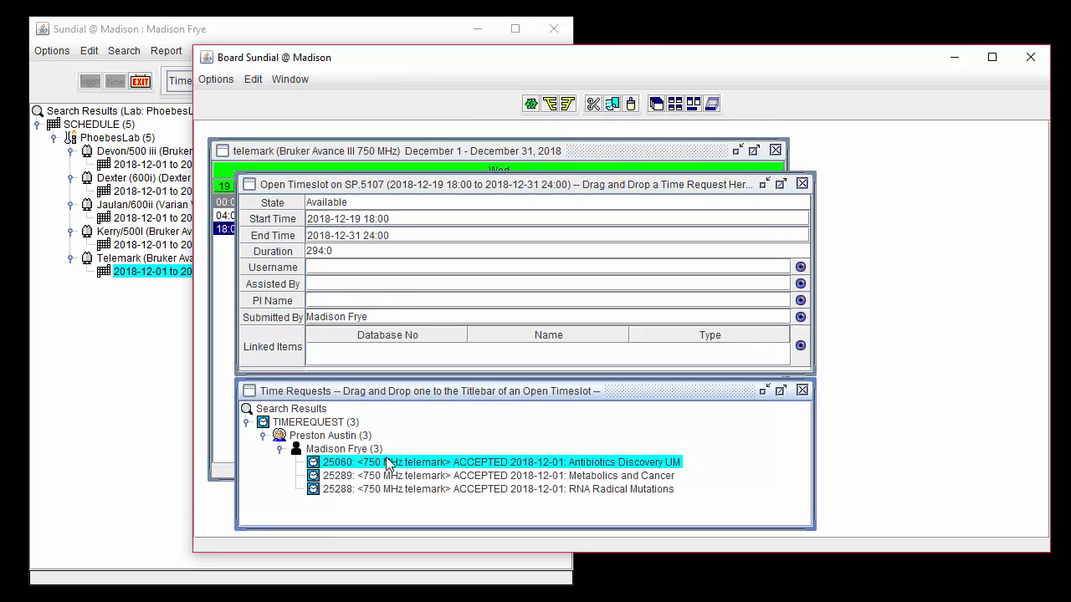
{"action": "left_click_drag", "start_coordinate": [388, 462], "coordinate": [372, 277]}
{"action": "left_click", "coordinate": [764, 389]}
{"action": "left_click", "coordinate": [360, 236]}
{"action": "double_click", "coordinate": [476, 240]}
{"action": "type", "text": "1"}
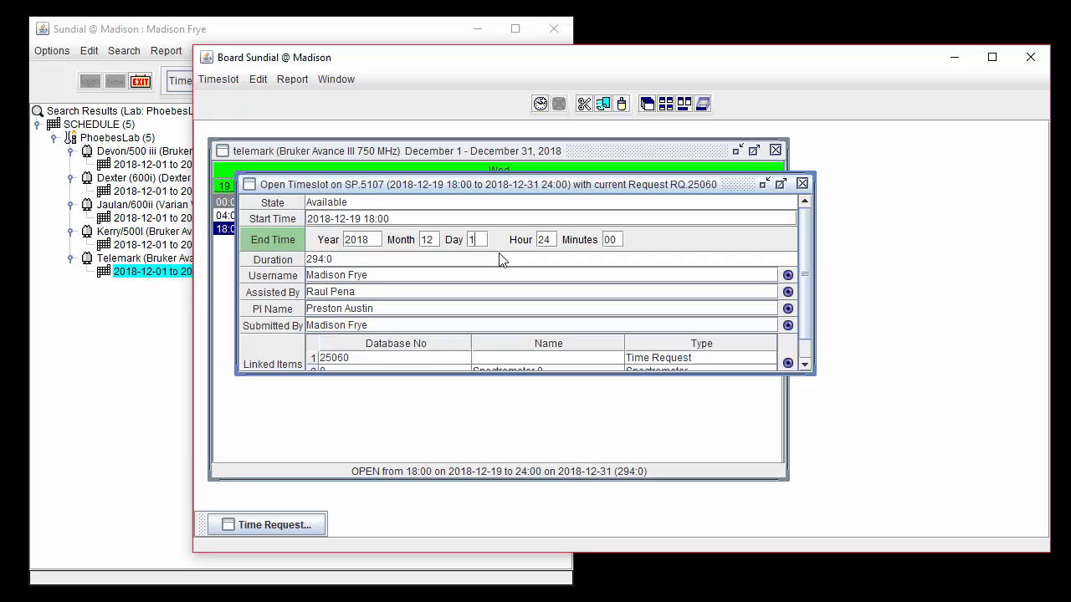
{"action": "type", "text": "9"}
{"action": "key", "text": "Tab"}
{"action": "type", "text": "22"}
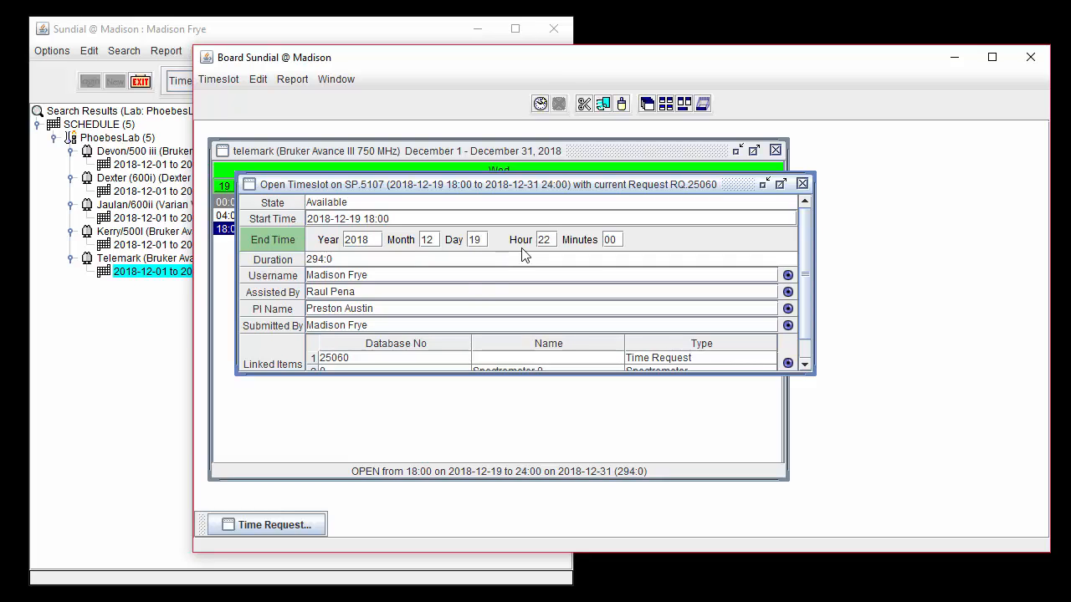
{"action": "left_click", "coordinate": [449, 275]}
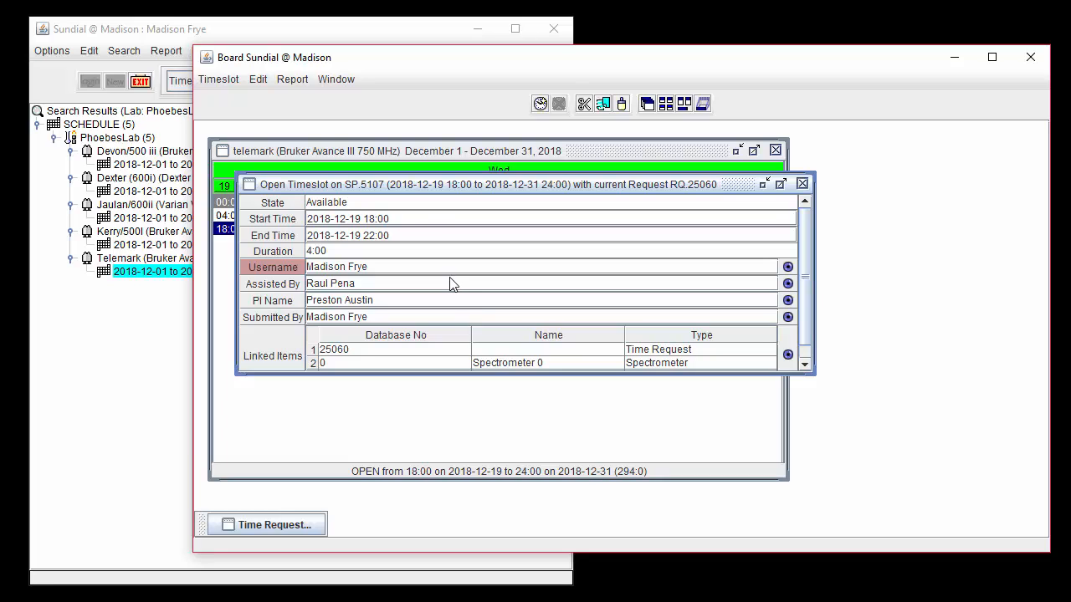
Sign up for the 18:00 to 22:00 time on 2018-12-19 and close the timeslot
{"action": "left_click", "coordinate": [234, 79]}
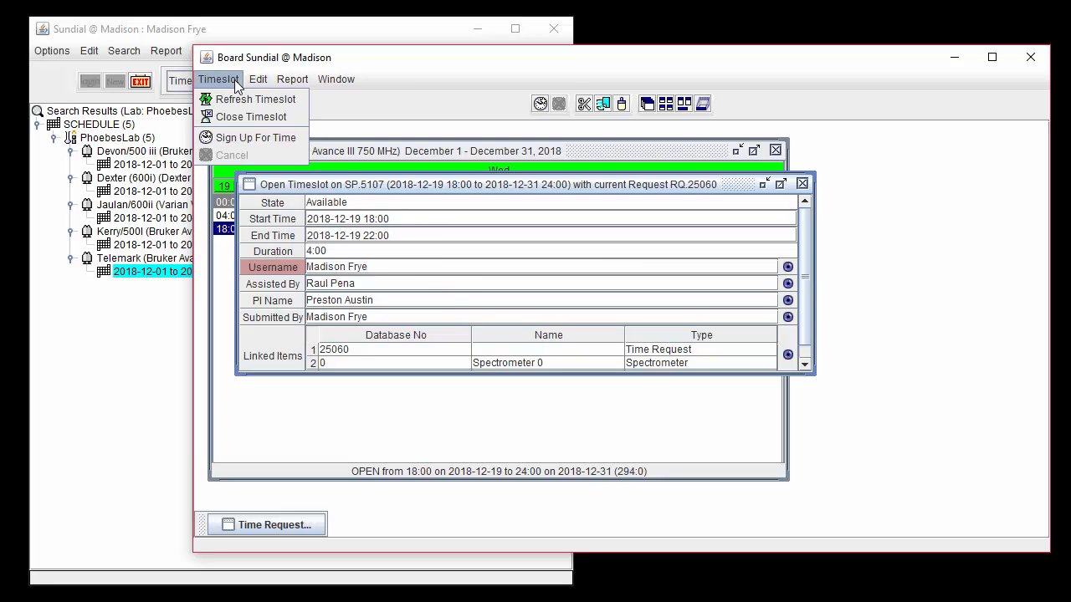
{"action": "left_click", "coordinate": [284, 138]}
{"action": "left_click", "coordinate": [802, 183]}
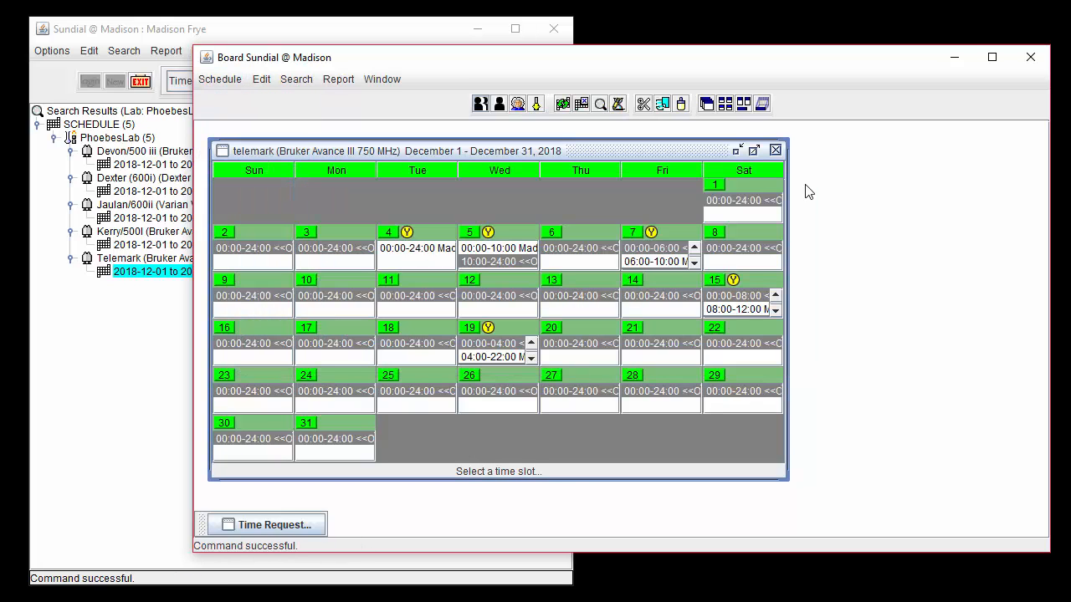
Inspect the booking on December 19 in the Telemark schedule and return to the month view
{"action": "double_click", "coordinate": [512, 329]}
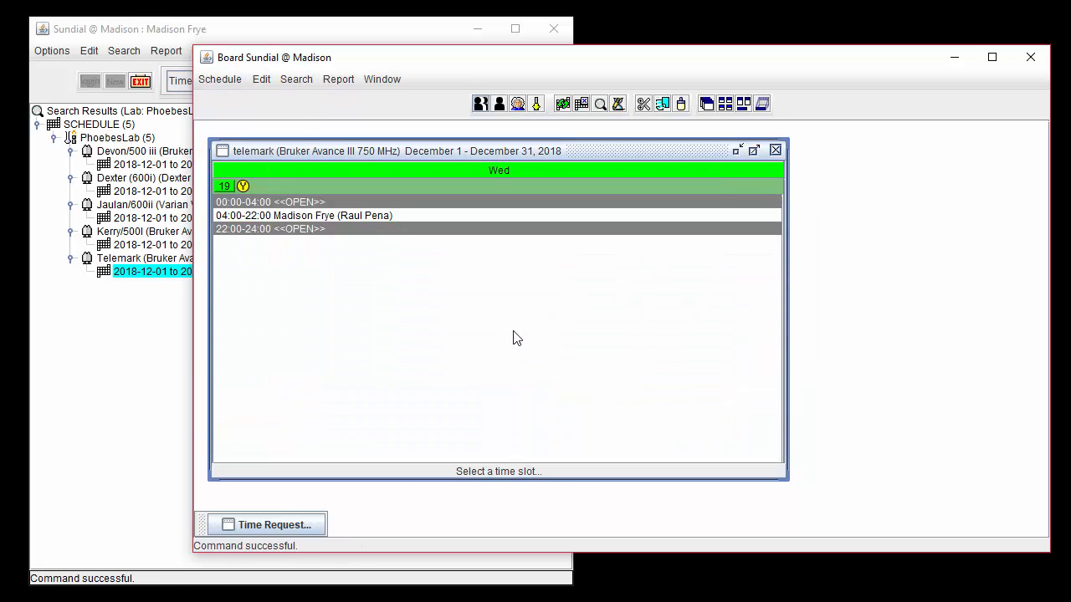
{"action": "left_click", "coordinate": [419, 216]}
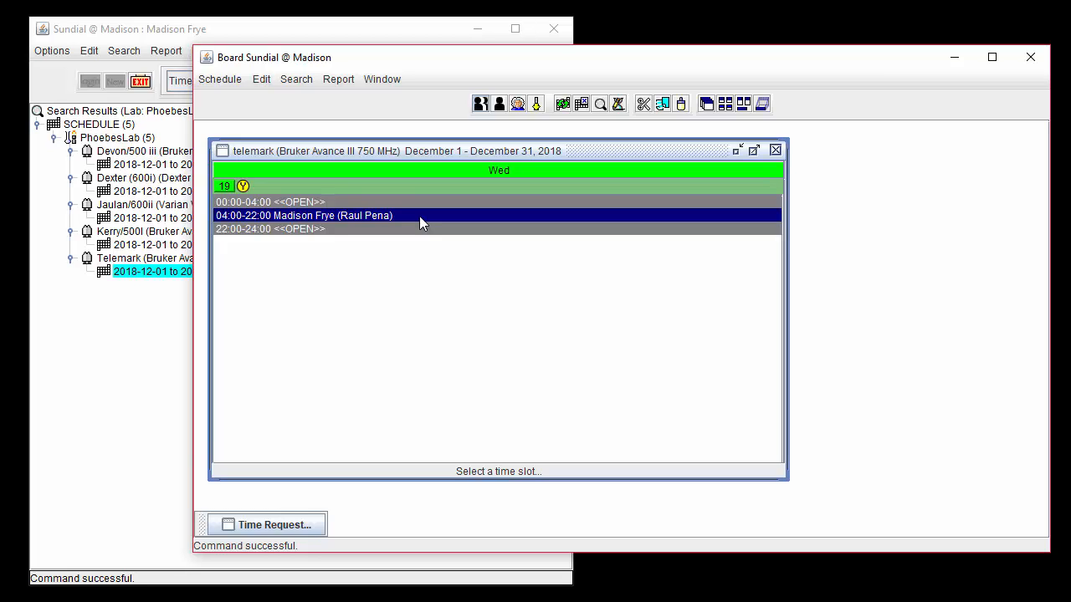
{"action": "left_click", "coordinate": [419, 216]}
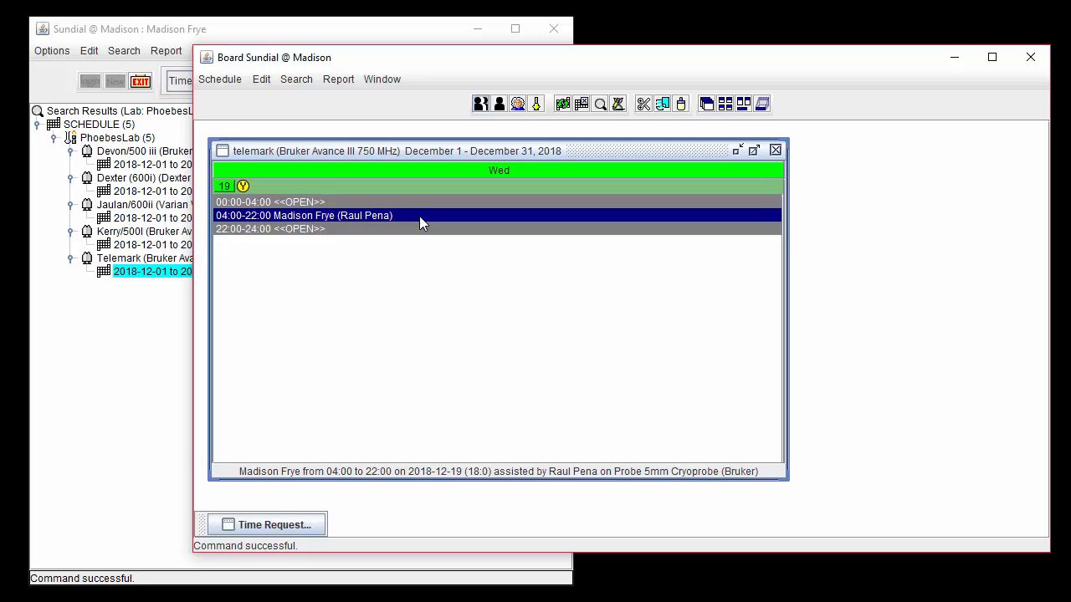
{"action": "left_click", "coordinate": [408, 184]}
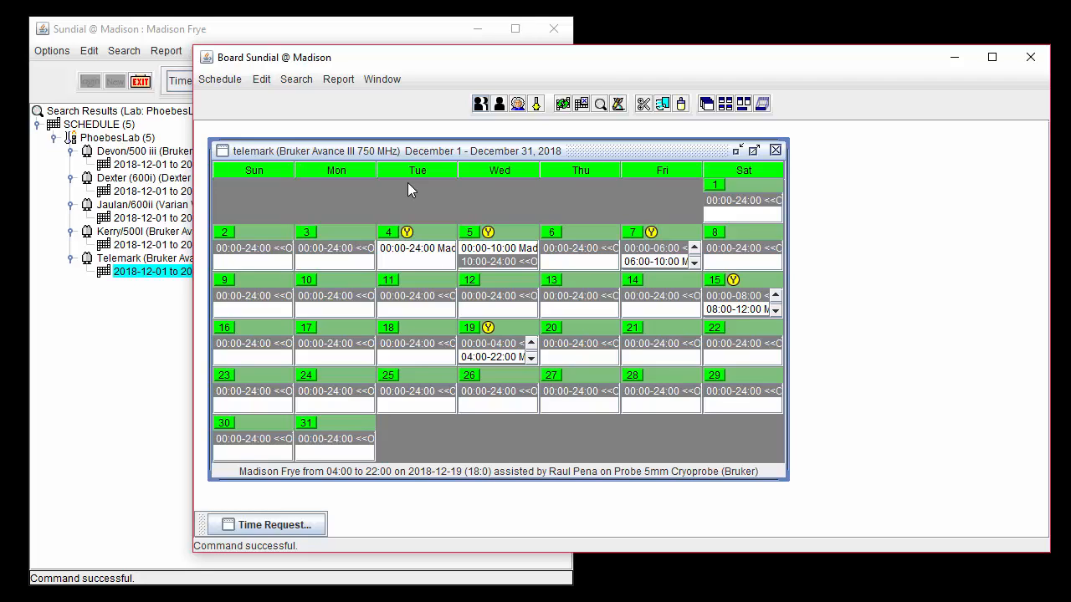
Cancel the 00:00 to 10:00 booking on December 5 in the Telemark schedule, close the timeslot and check that day
{"action": "left_click", "coordinate": [506, 249]}
{"action": "double_click", "coordinate": [505, 249]}
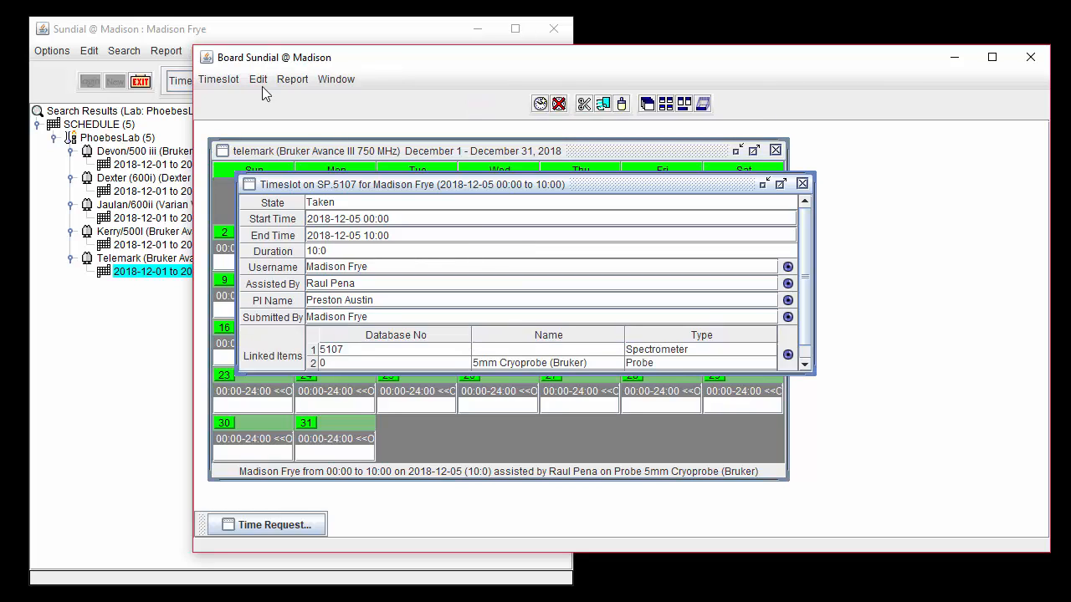
{"action": "left_click", "coordinate": [218, 78]}
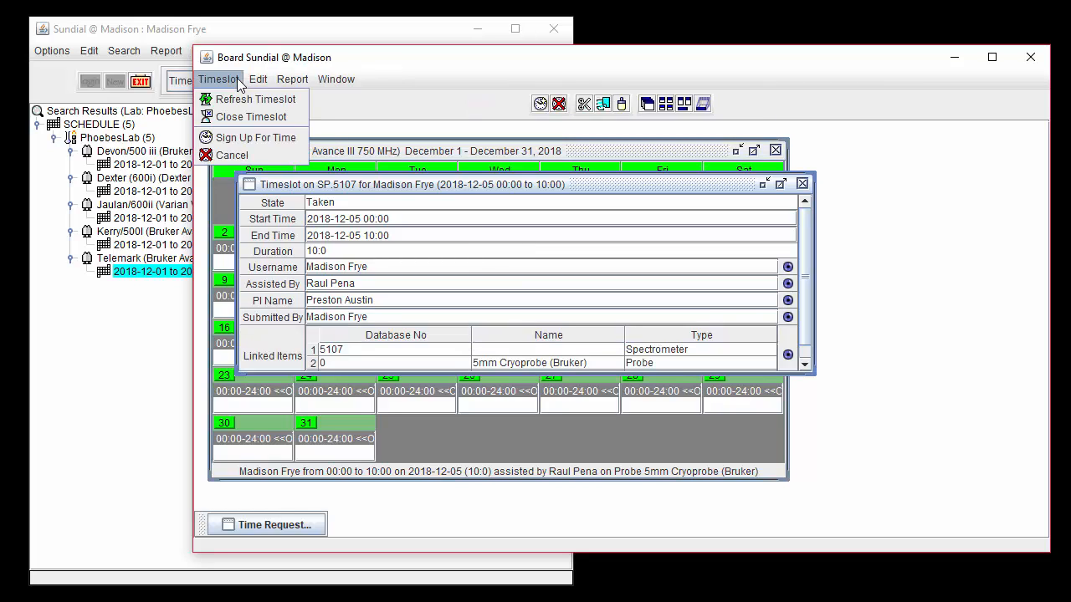
{"action": "left_click", "coordinate": [288, 156]}
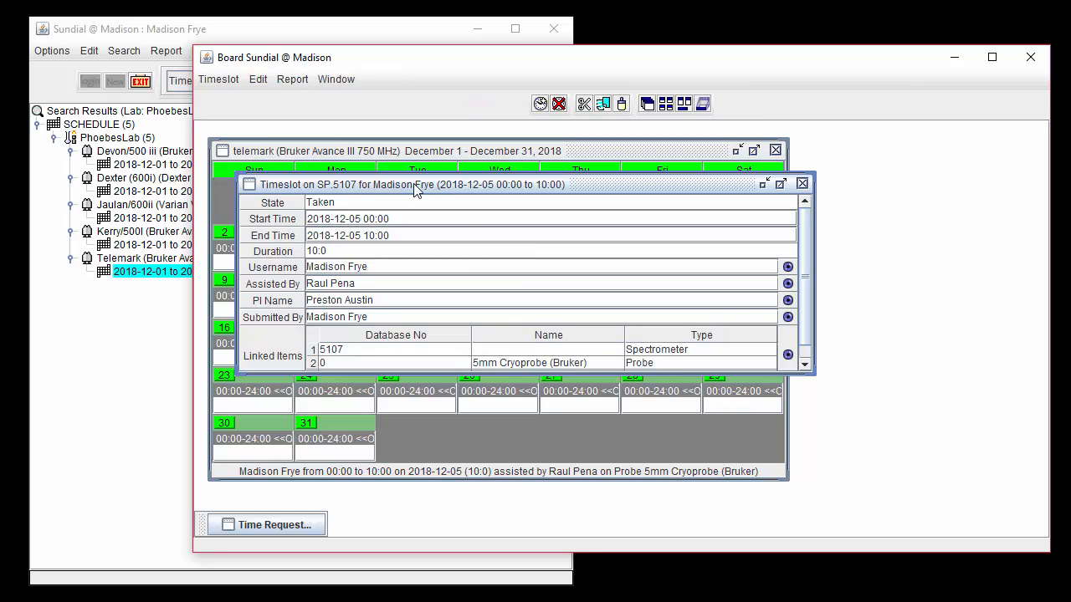
{"action": "left_click", "coordinate": [557, 106]}
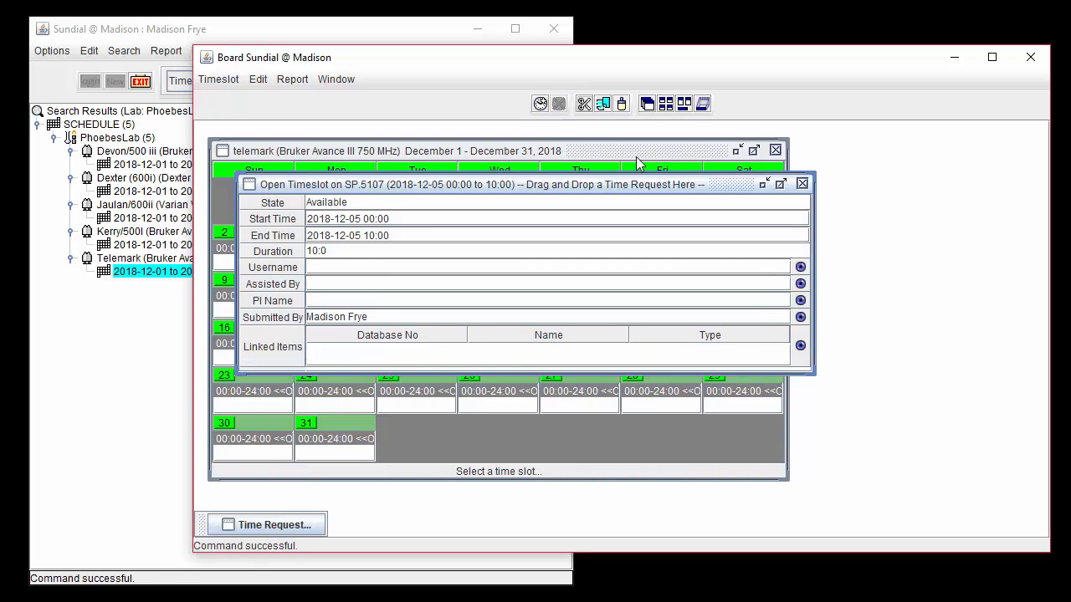
{"action": "left_click", "coordinate": [801, 183]}
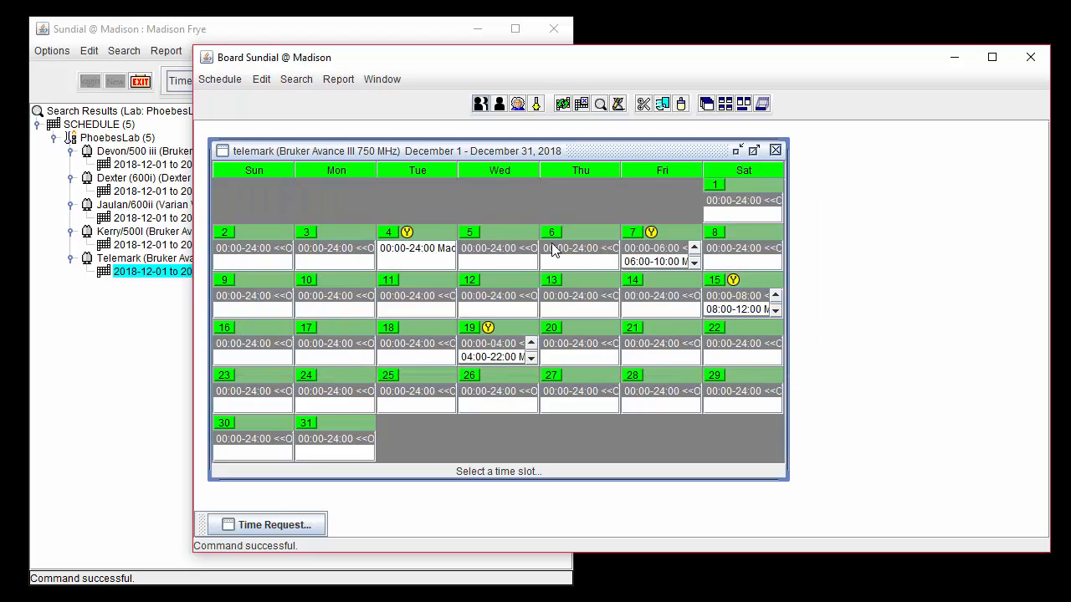
{"action": "double_click", "coordinate": [503, 240]}
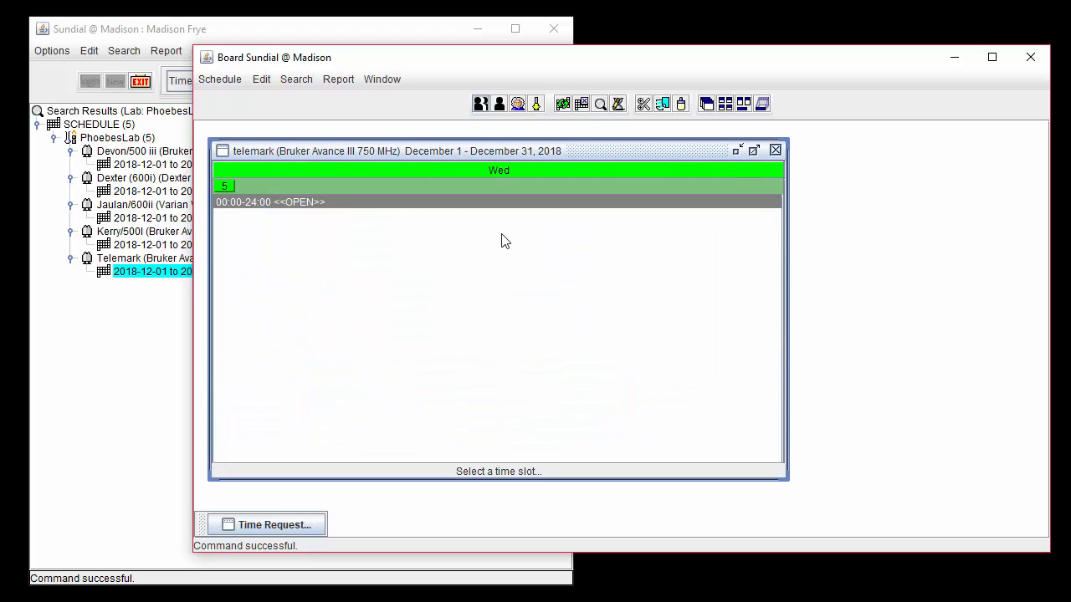
{"action": "double_click", "coordinate": [483, 189]}
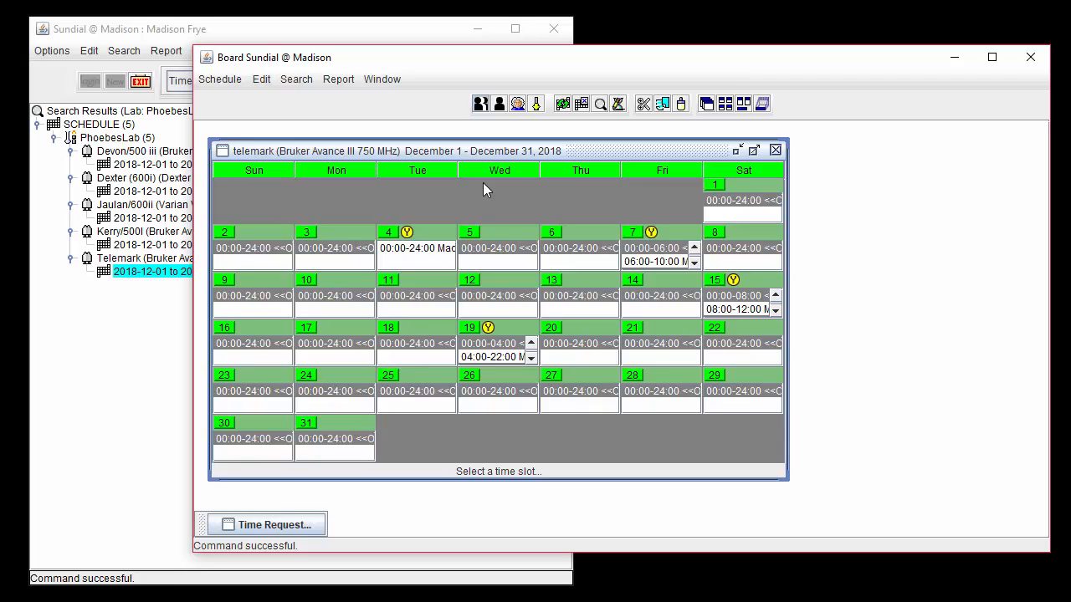
{"action": "left_click", "coordinate": [646, 262]}
{"action": "double_click", "coordinate": [646, 261]}
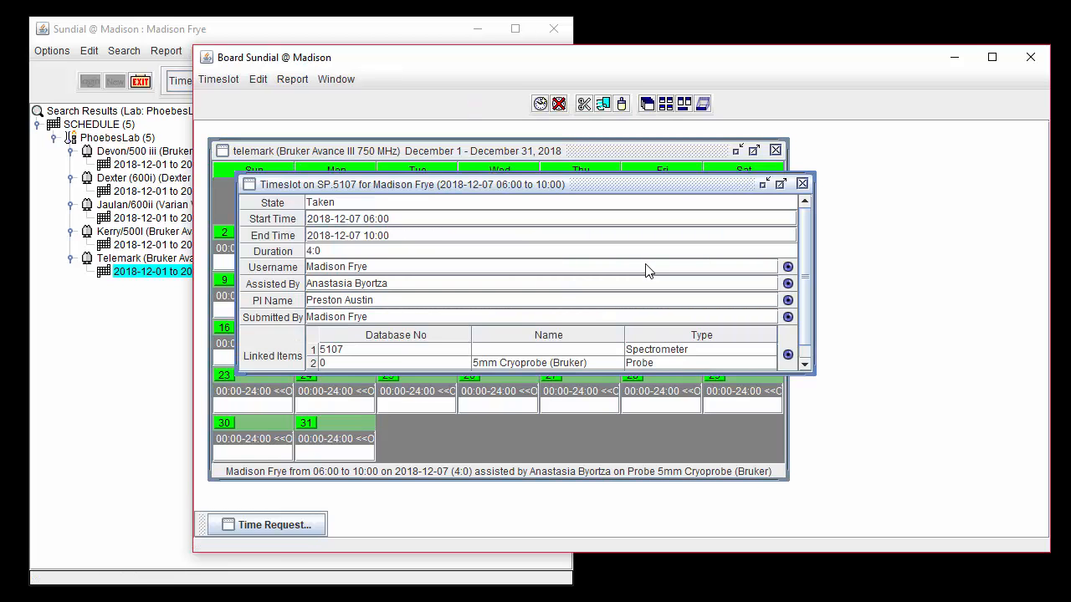
{"action": "left_click", "coordinate": [466, 214]}
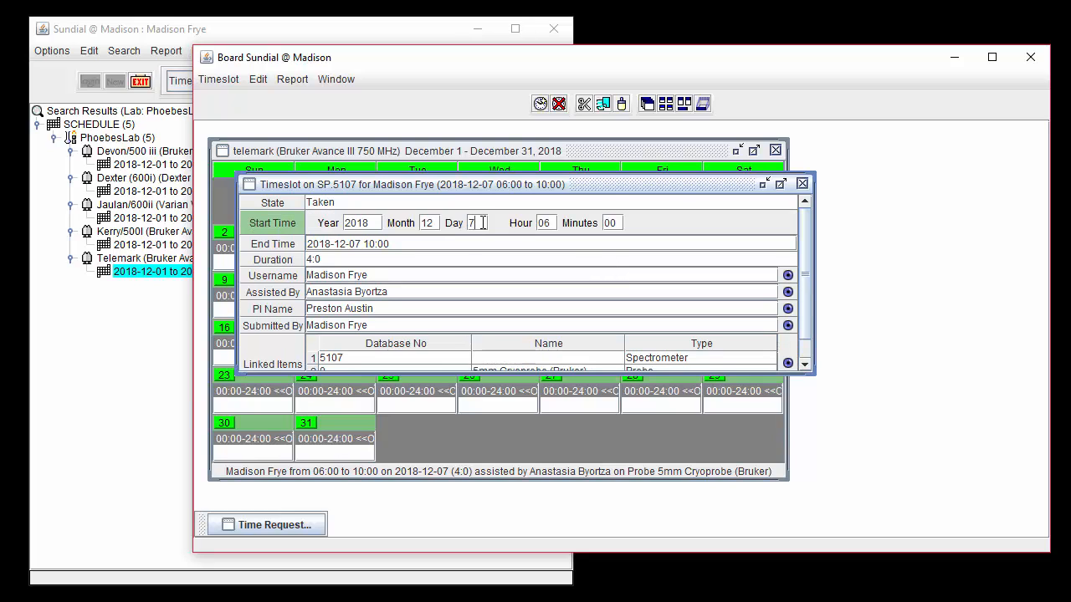
{"action": "key", "text": "BackSpace"}
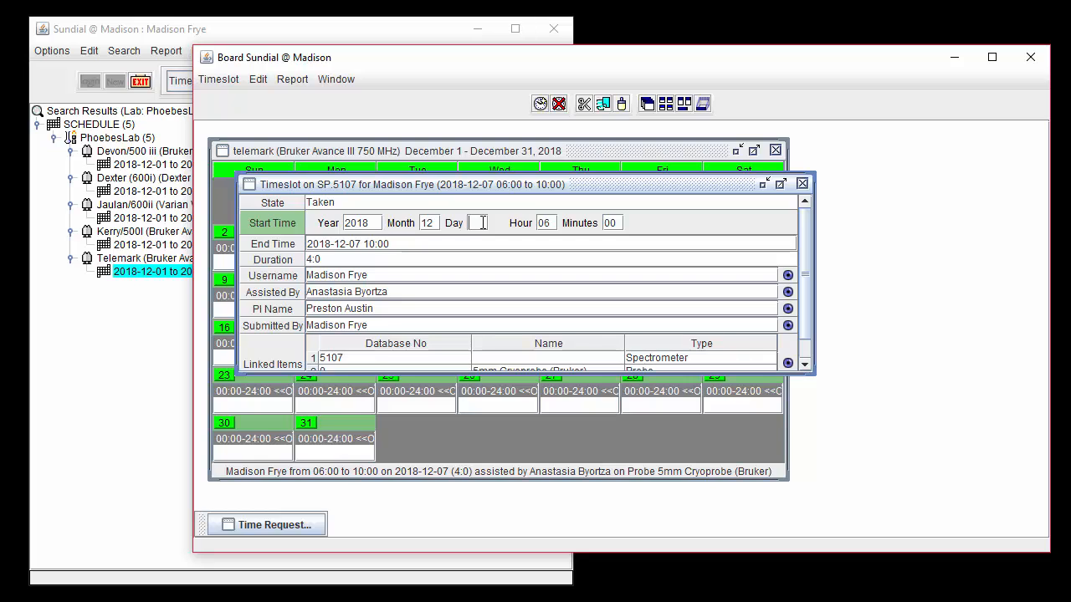
{"action": "type", "text": "14"}
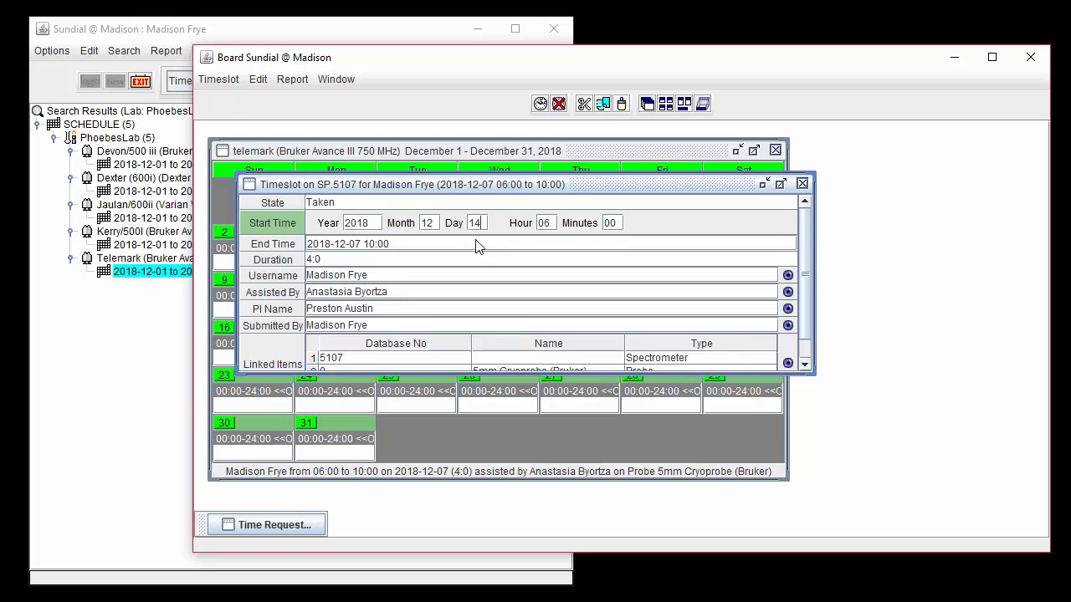
{"action": "left_click", "coordinate": [479, 244]}
{"action": "key", "text": "BackSpace"}
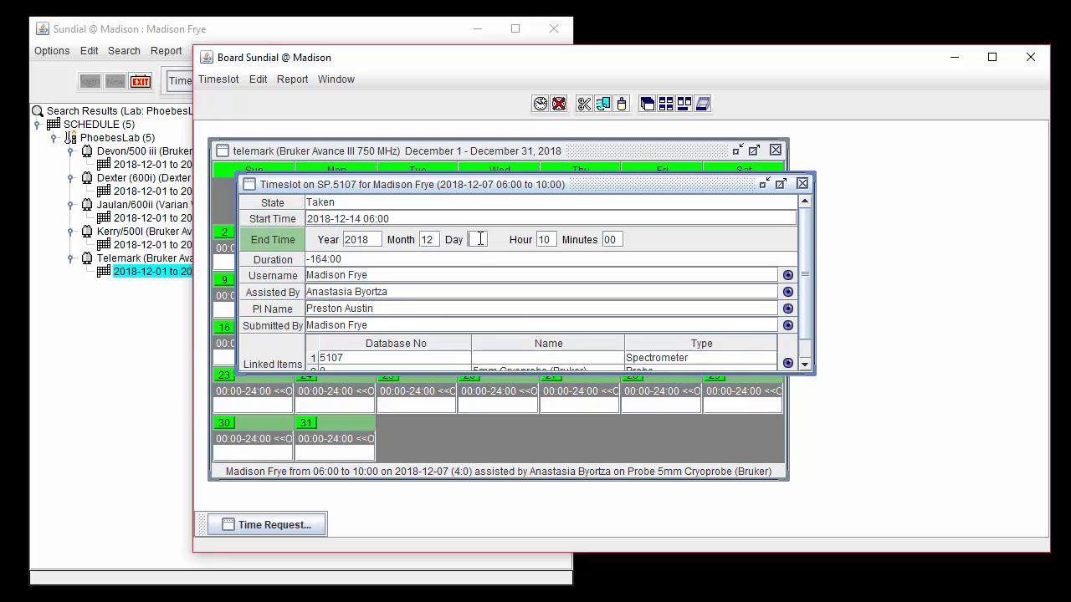
{"action": "type", "text": "14"}
{"action": "left_click", "coordinate": [481, 280]}
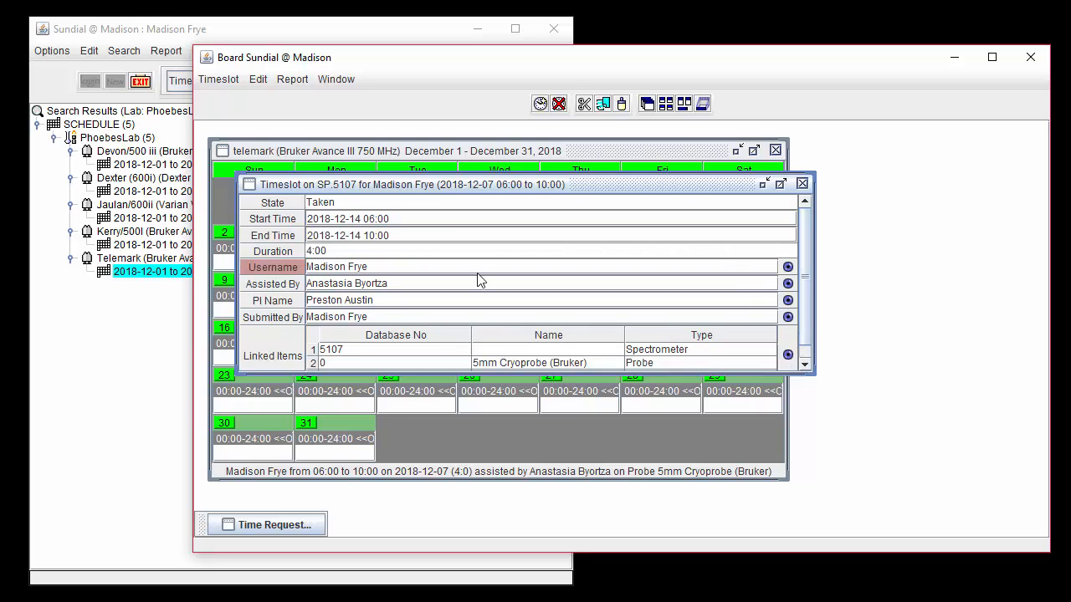
{"action": "left_click", "coordinate": [542, 106]}
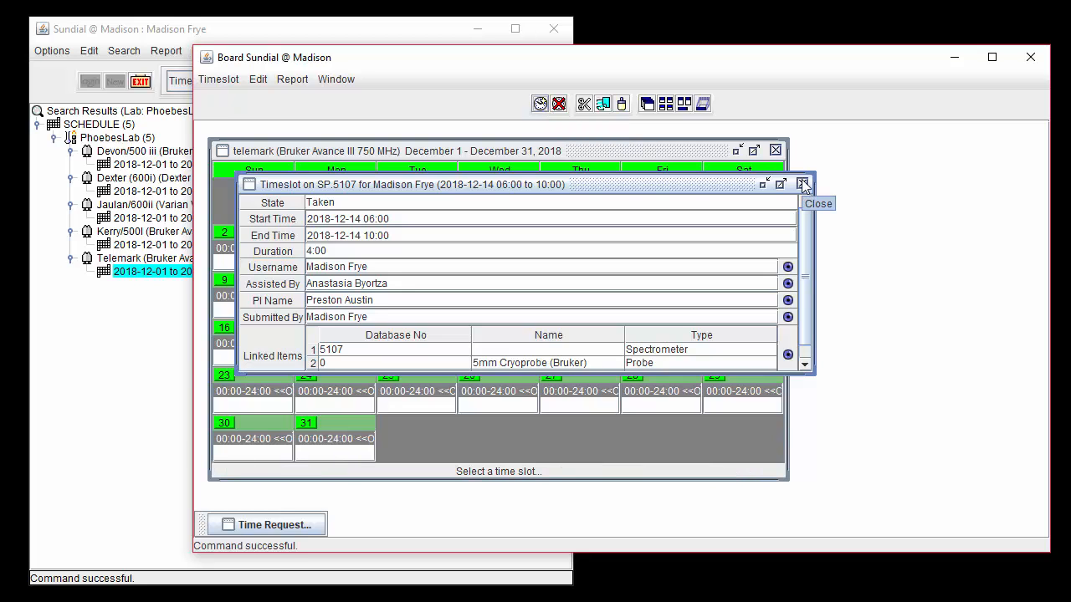
{"action": "left_click", "coordinate": [802, 184]}
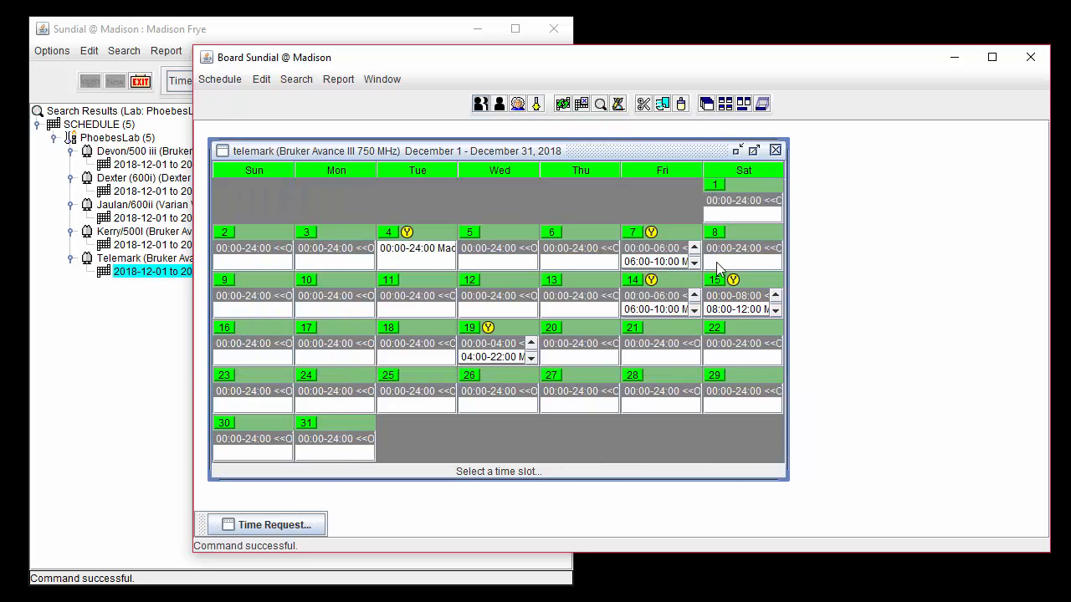
Inspect the timeslots on December 14 and December 7 in the Telemark schedule and return to the month view
{"action": "left_click", "coordinate": [686, 282]}
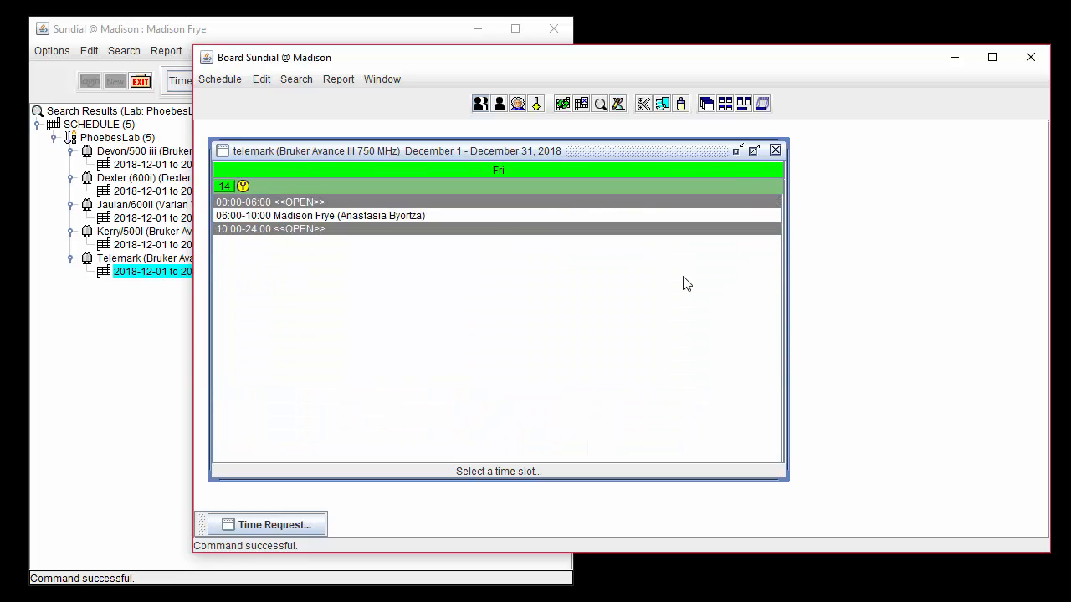
{"action": "left_click", "coordinate": [546, 189]}
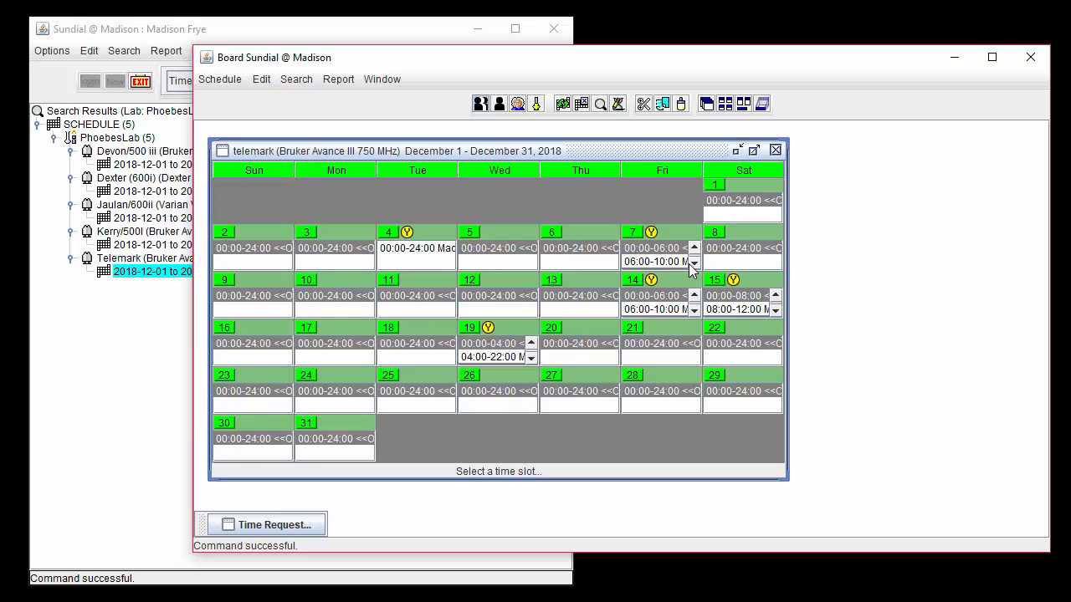
{"action": "left_click", "coordinate": [662, 236]}
{"action": "left_click", "coordinate": [422, 203]}
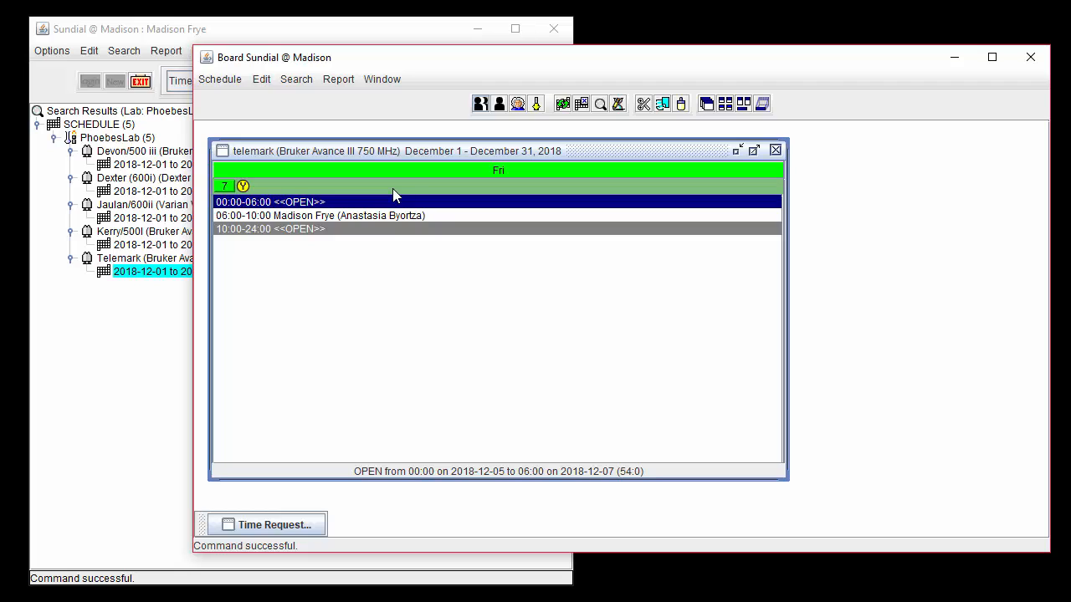
{"action": "left_click", "coordinate": [439, 215]}
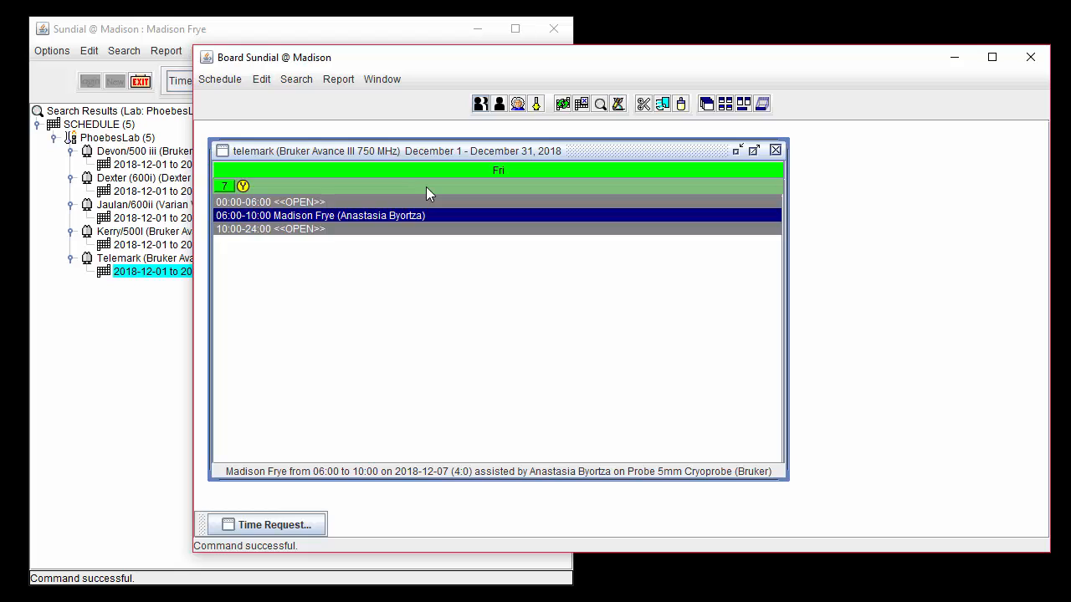
{"action": "double_click", "coordinate": [426, 188]}
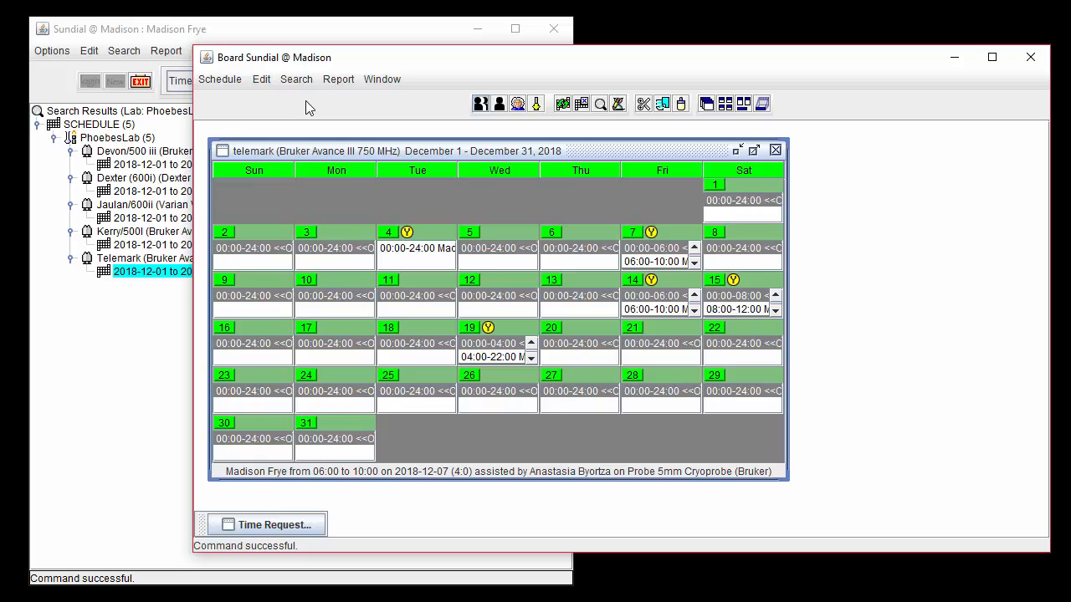
Search the Telemark schedule for the current user's timeslots with any assistant, and clear the search selection
{"action": "left_click", "coordinate": [298, 79]}
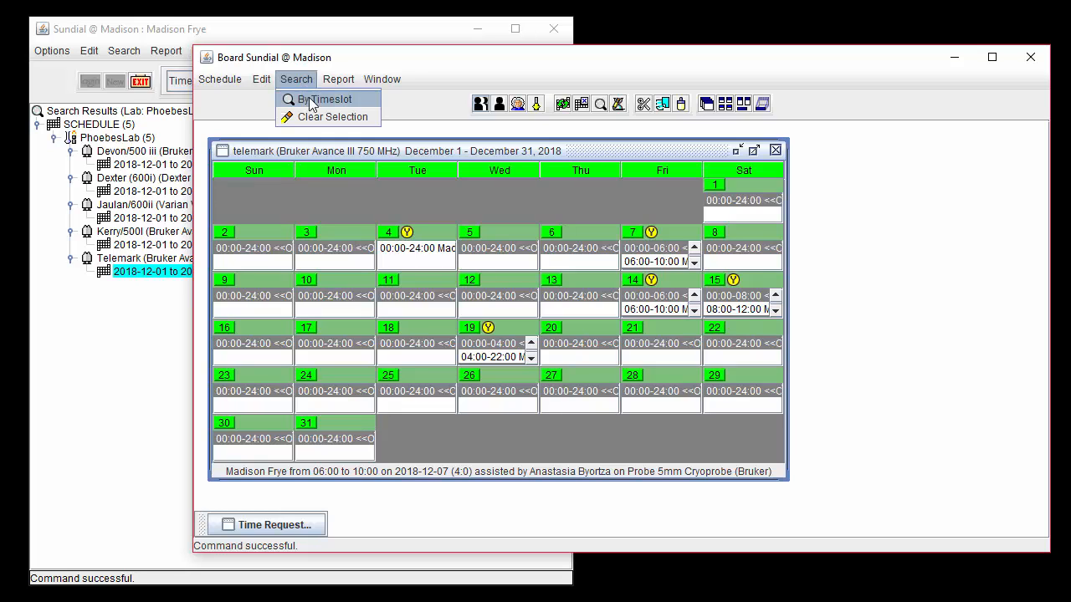
{"action": "left_click", "coordinate": [372, 99]}
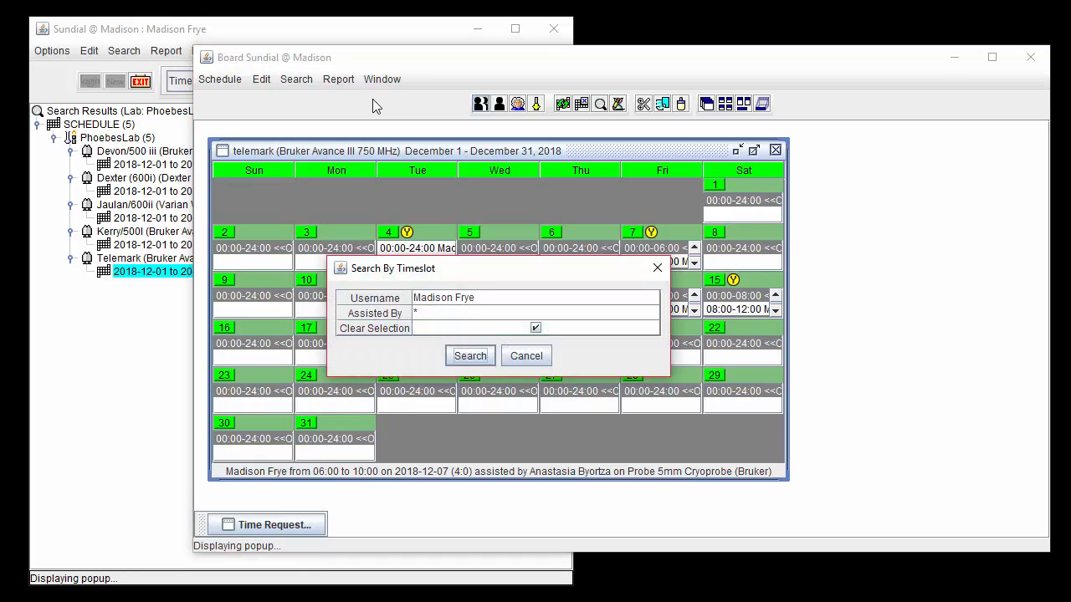
{"action": "left_click", "coordinate": [517, 315]}
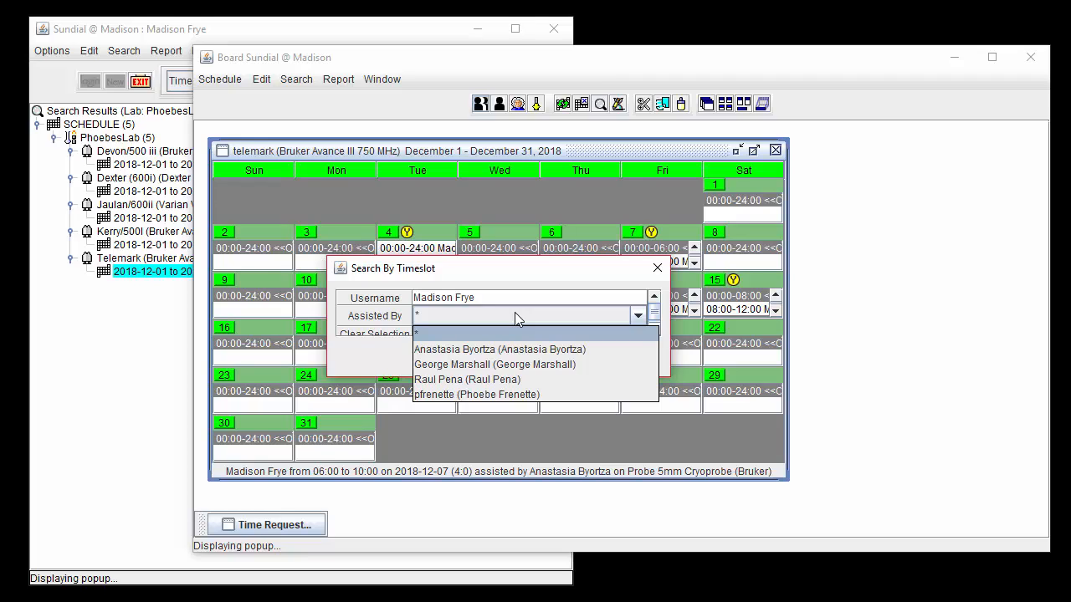
{"action": "left_click", "coordinate": [513, 315]}
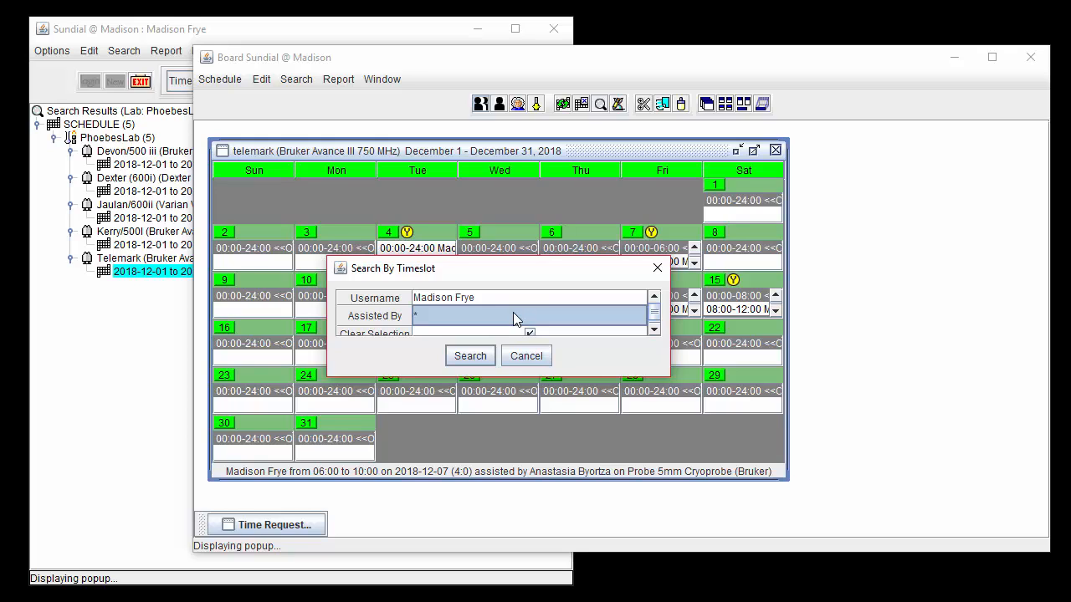
{"action": "left_click", "coordinate": [488, 355]}
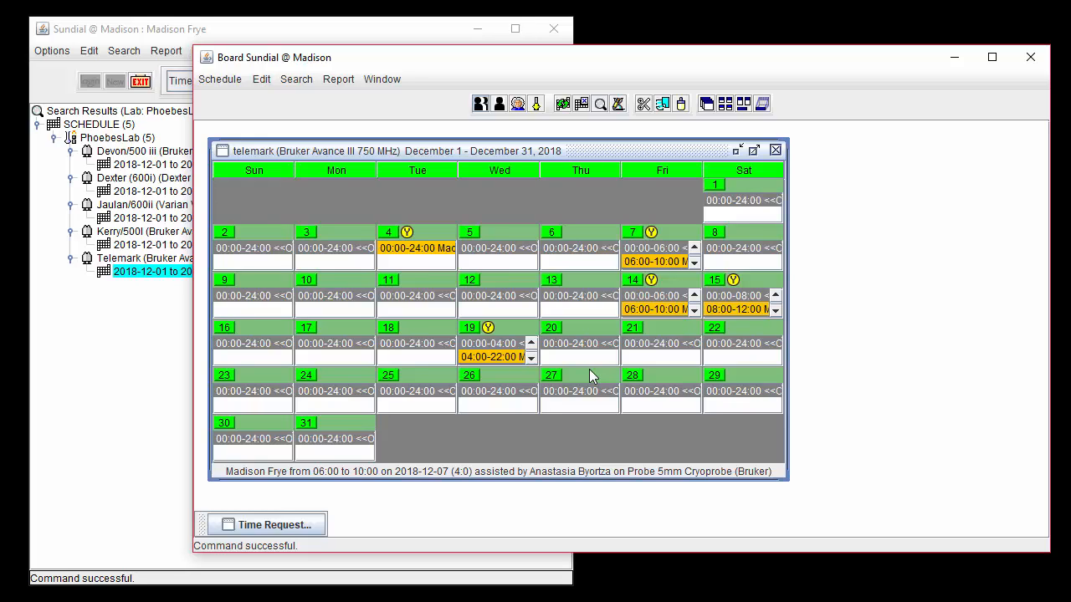
{"action": "left_click", "coordinate": [307, 77]}
{"action": "left_click", "coordinate": [368, 117]}
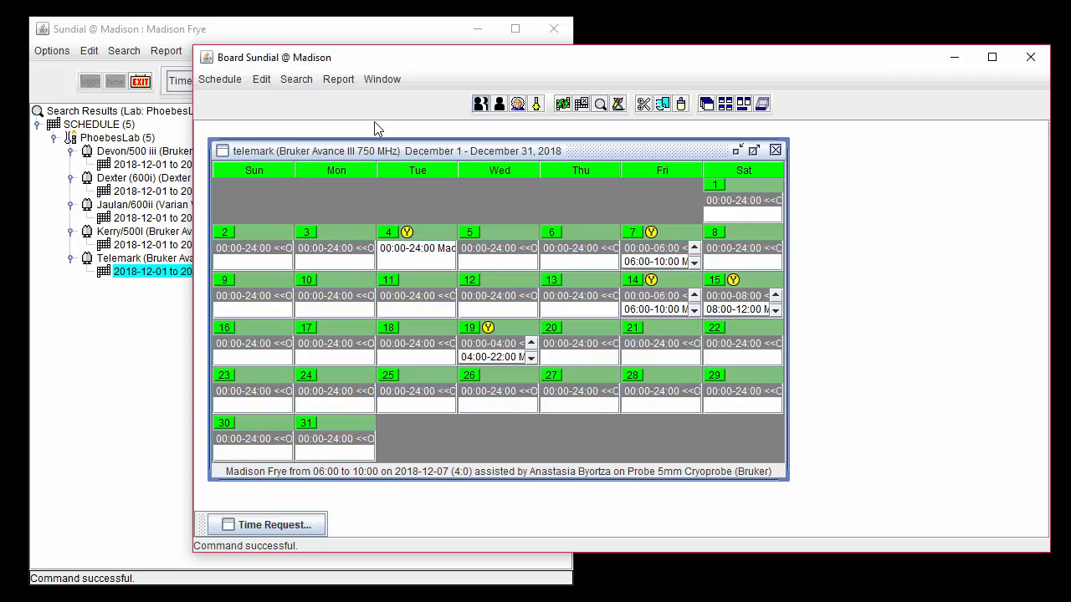
Search PhoebesLab schedules for timeslots by user in the billing period 2018-12-01 to 2018-12-31
{"action": "left_click", "coordinate": [130, 63]}
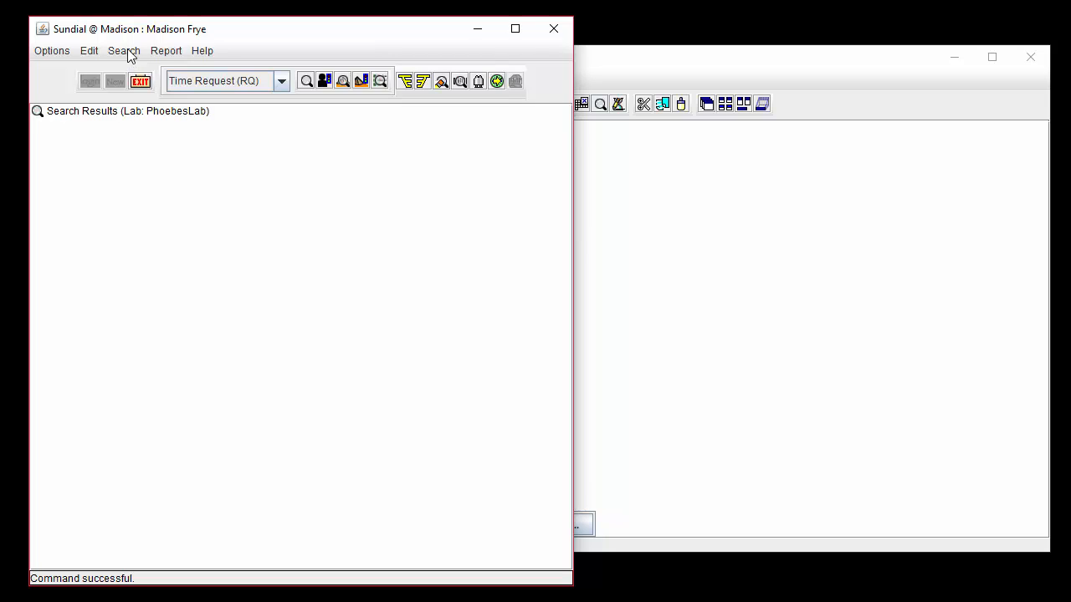
{"action": "left_click", "coordinate": [127, 52]}
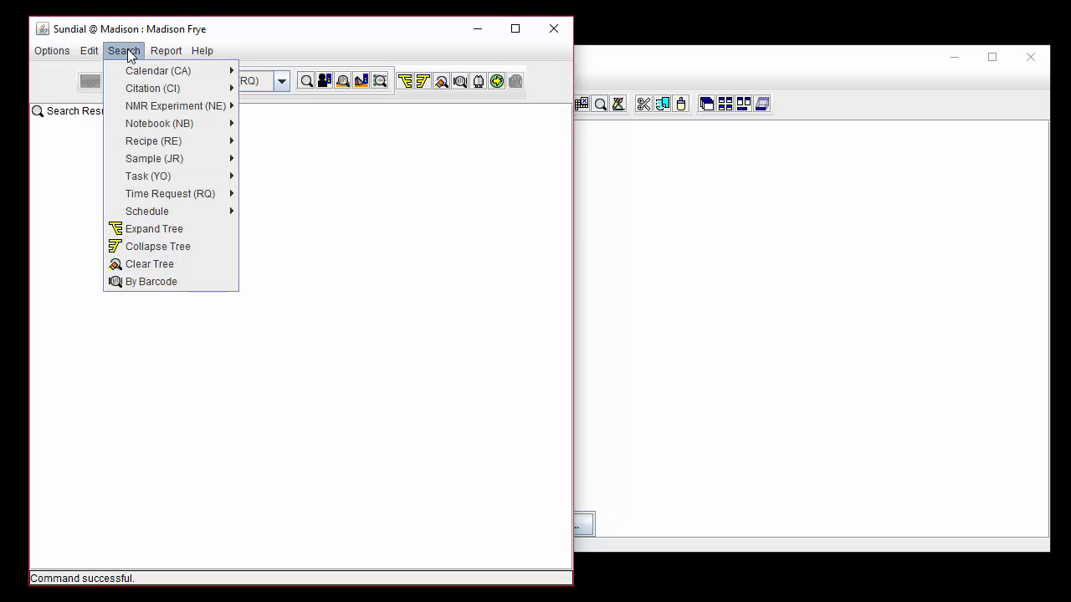
{"action": "mouse_move", "coordinate": [155, 211]}
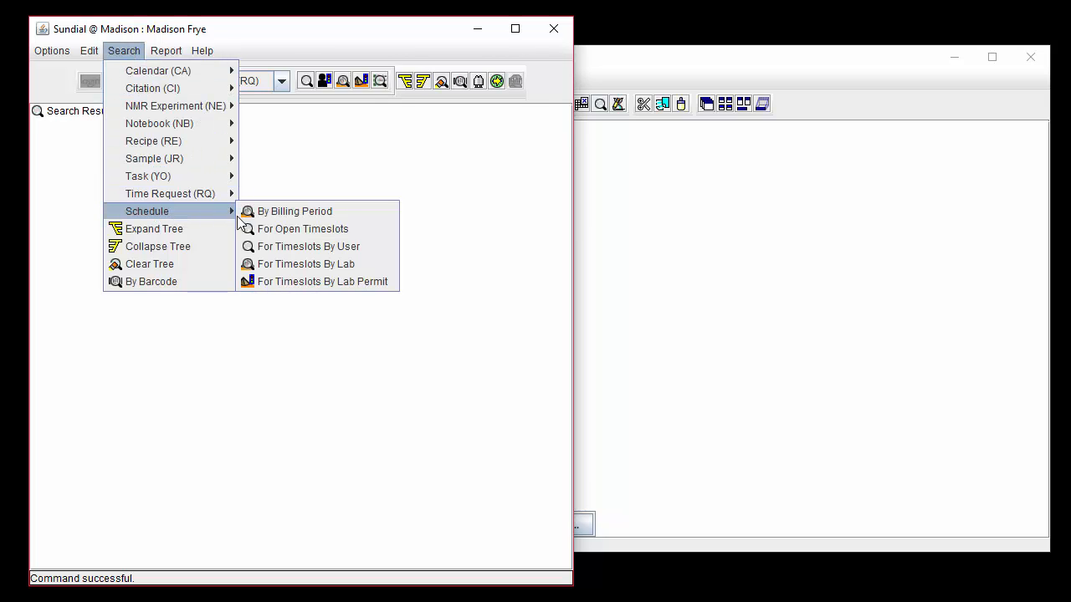
{"action": "left_click", "coordinate": [337, 245]}
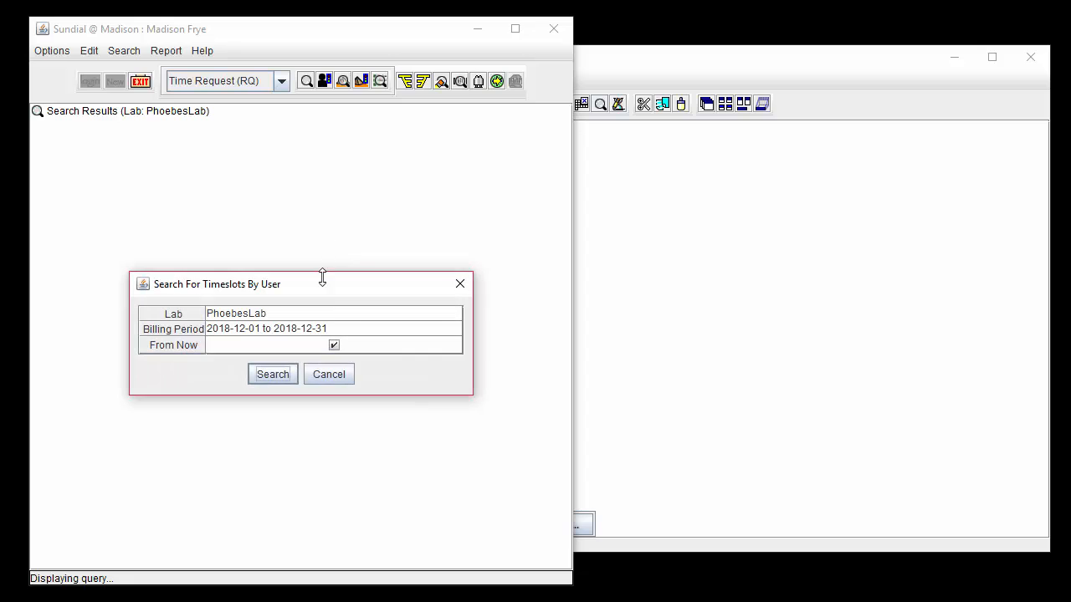
{"action": "left_click", "coordinate": [334, 329]}
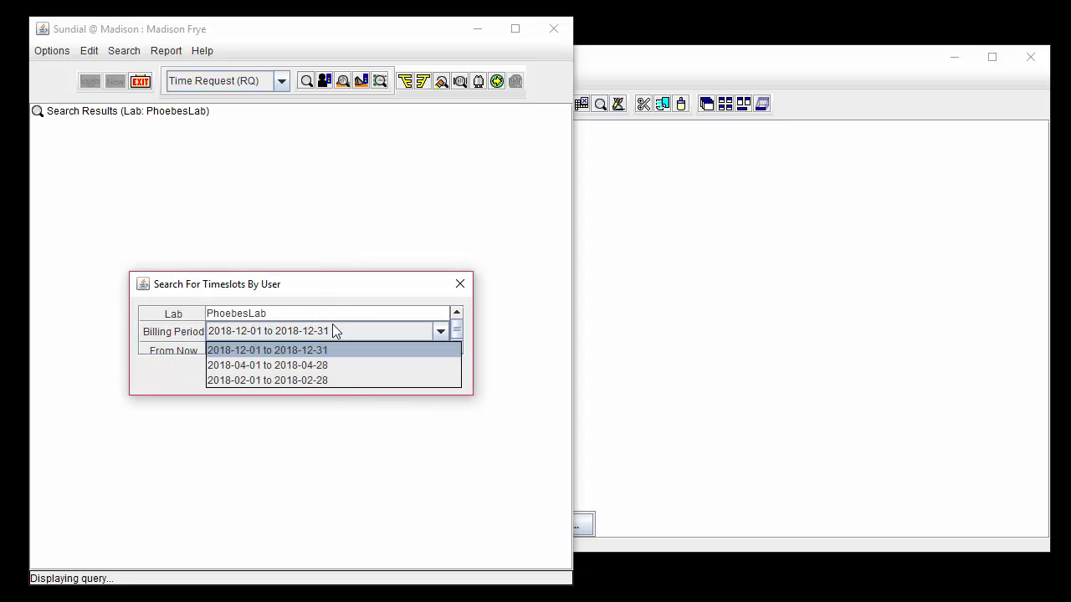
{"action": "left_click", "coordinate": [332, 331]}
{"action": "left_click", "coordinate": [274, 374]}
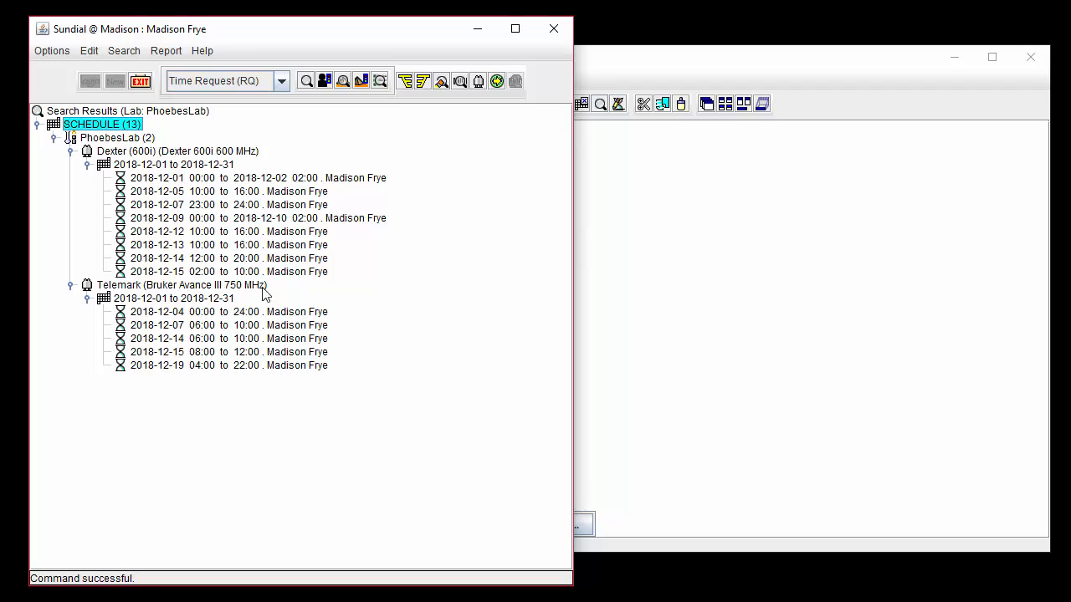
{"action": "double_click", "coordinate": [261, 261]}
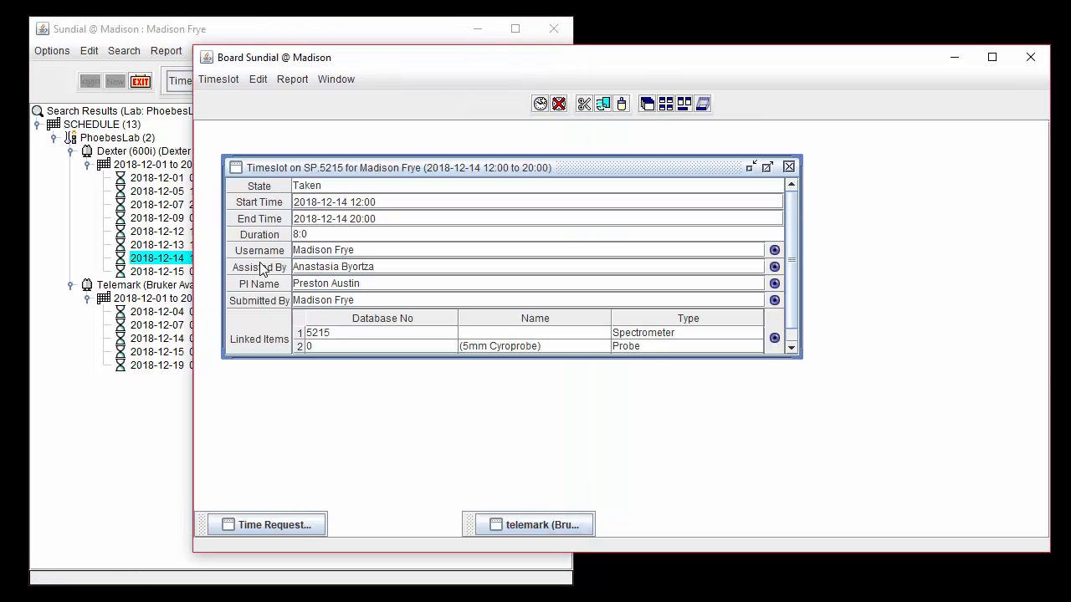
{"action": "left_click", "coordinate": [788, 167]}
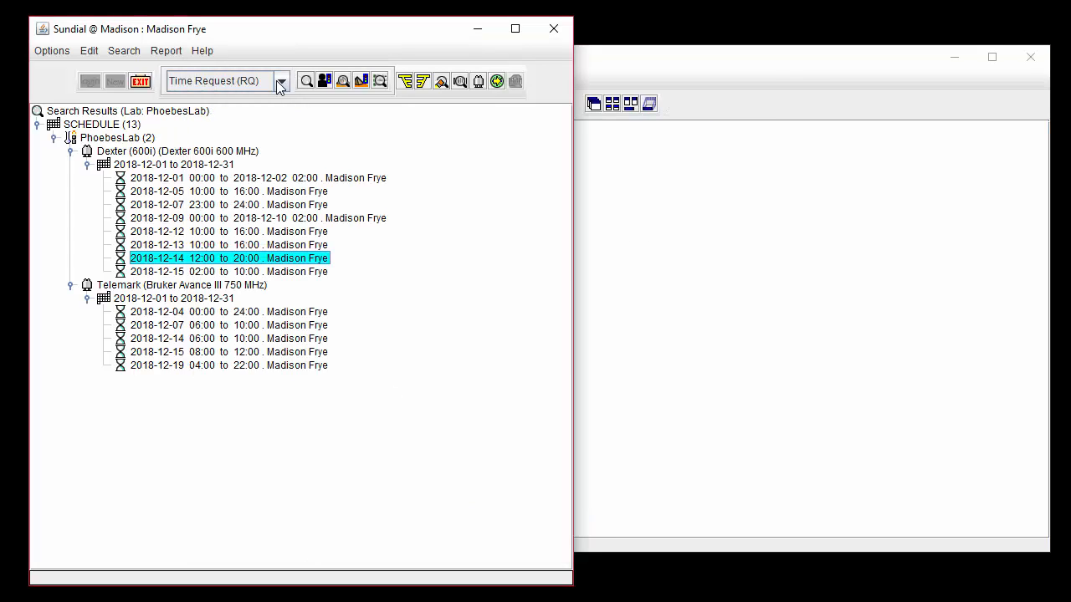
Set the item type to Schedule and search PhoebesLab for open timeslots without limiting the search to today
{"action": "left_click", "coordinate": [277, 82]}
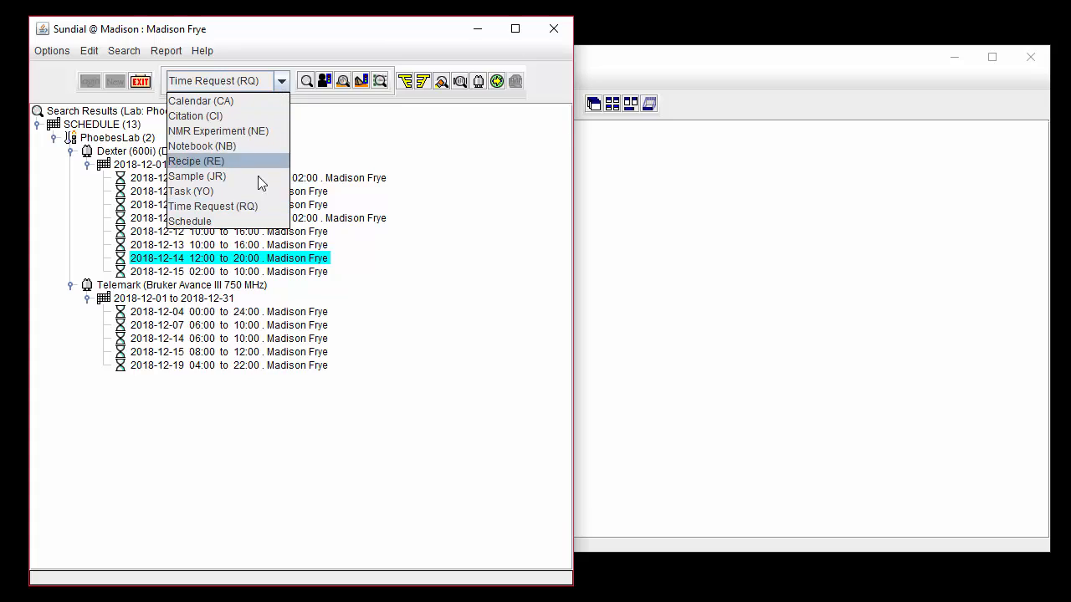
{"action": "left_click", "coordinate": [262, 221]}
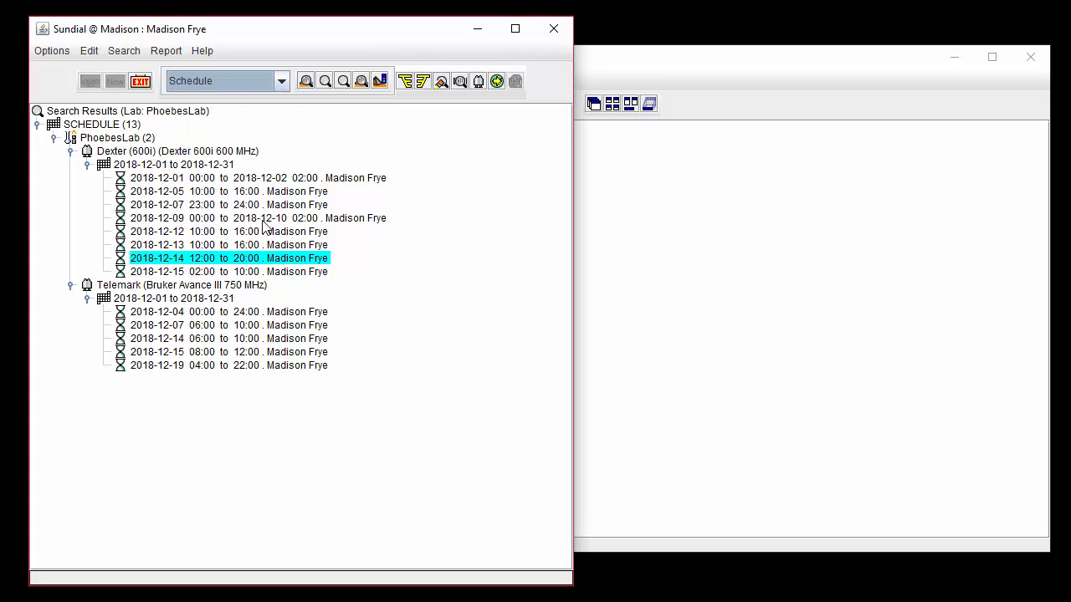
{"action": "left_click", "coordinate": [324, 82]}
{"action": "left_click", "coordinate": [329, 341]}
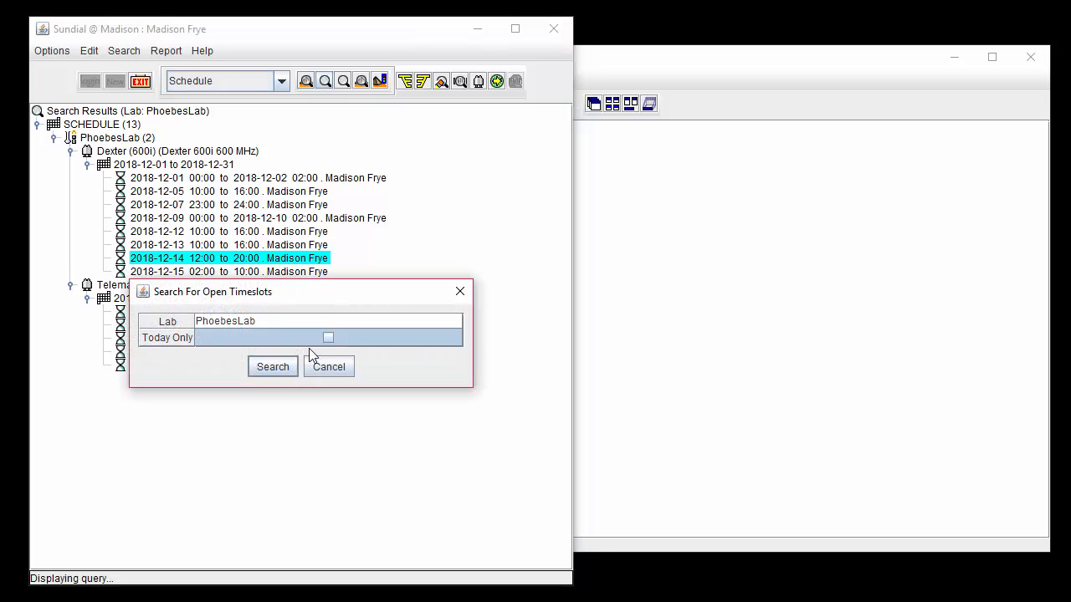
{"action": "left_click", "coordinate": [271, 368]}
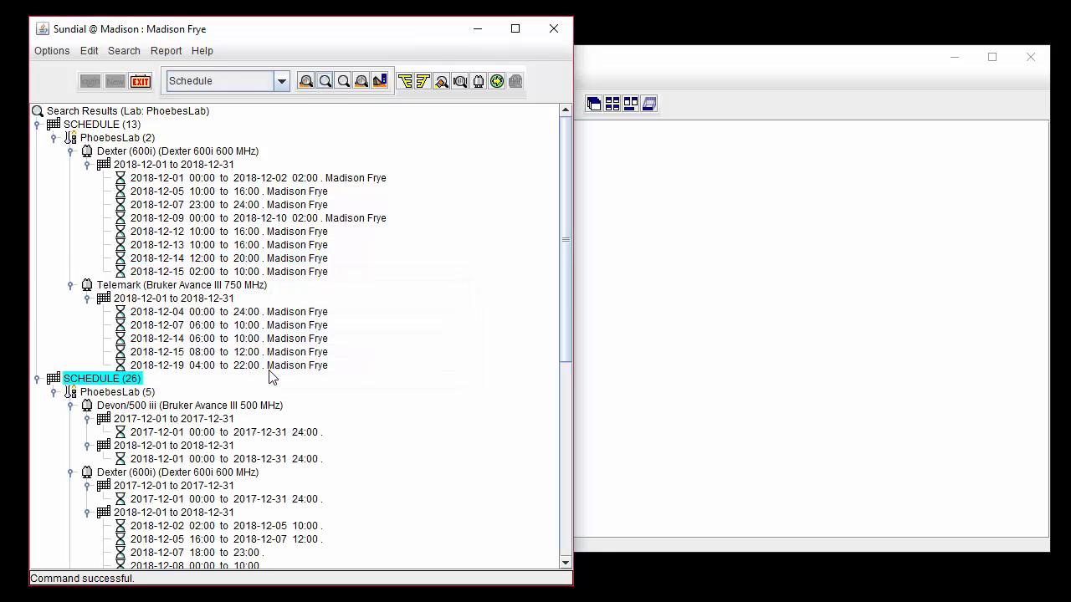
{"action": "left_click", "coordinate": [266, 459]}
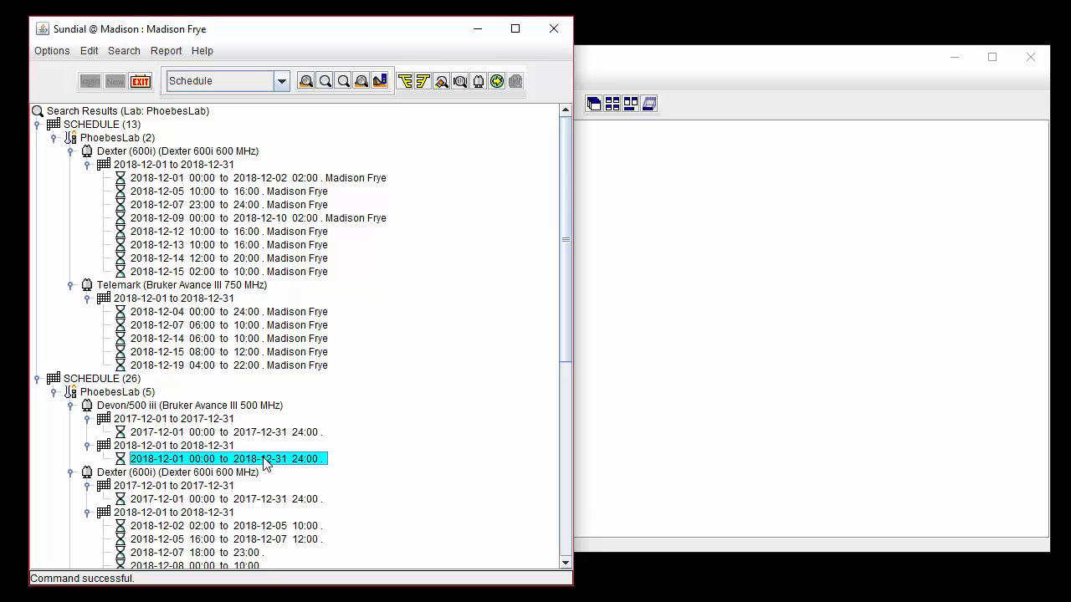
{"action": "double_click", "coordinate": [266, 460]}
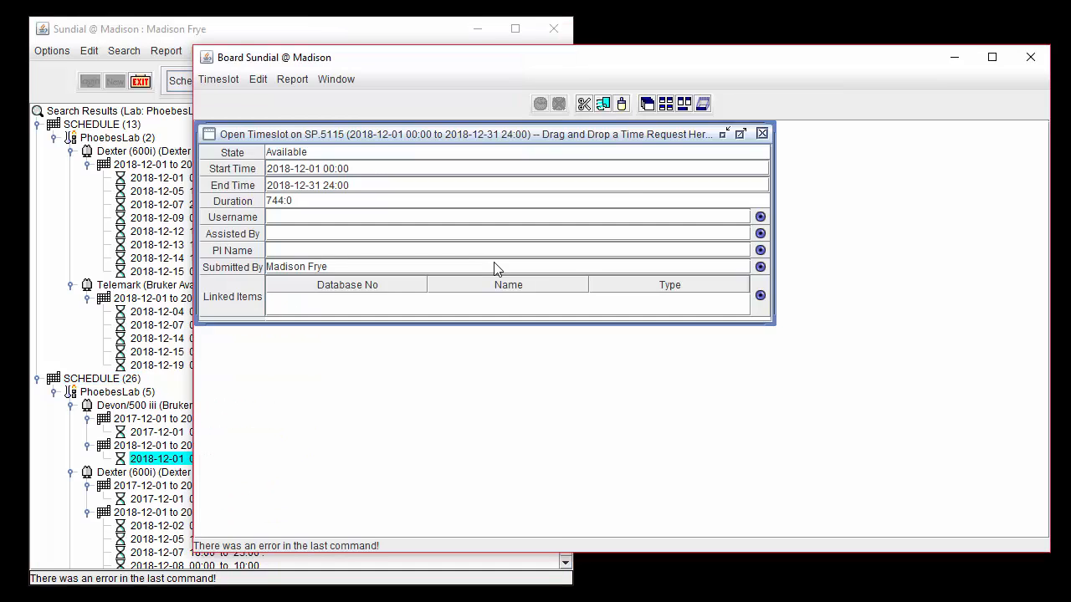
{"action": "left_click", "coordinate": [763, 135]}
{"action": "right_click", "coordinate": [102, 380]}
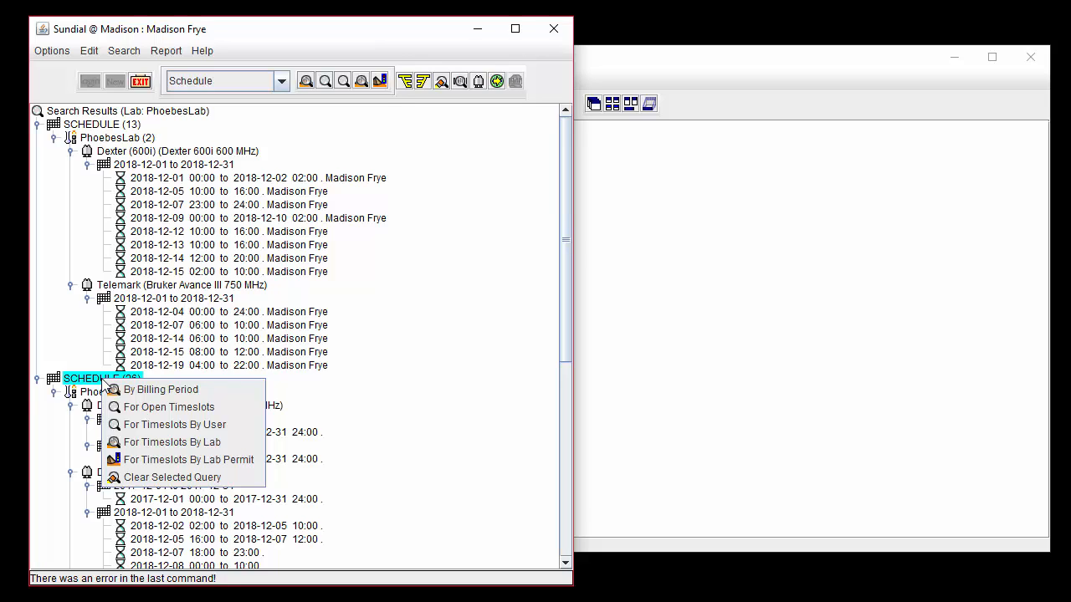
{"action": "left_click", "coordinate": [248, 425]}
{"action": "left_click", "coordinate": [277, 374]}
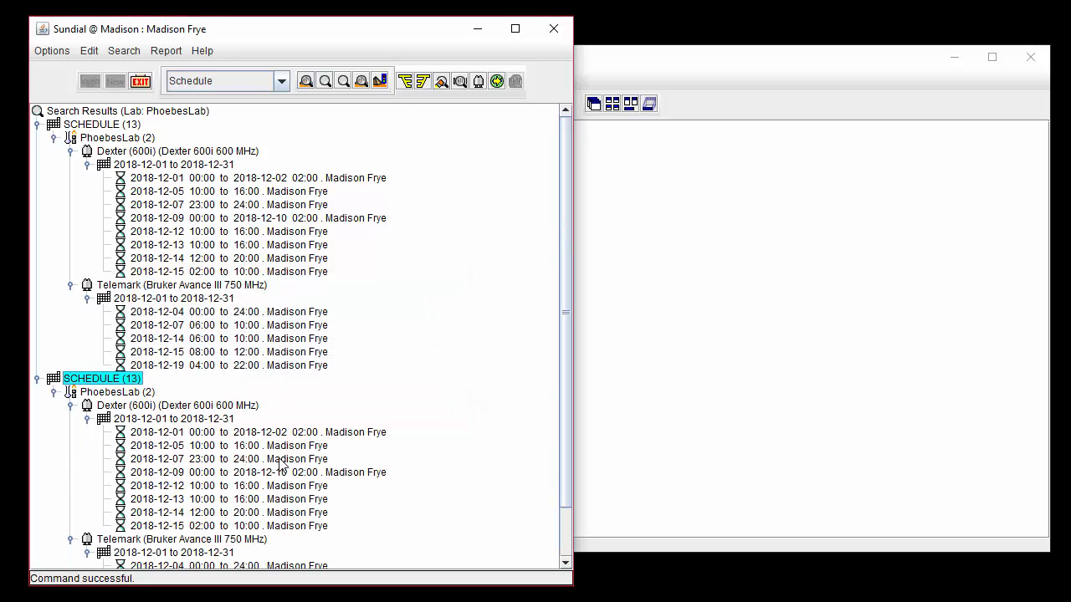
{"action": "double_click", "coordinate": [276, 499]}
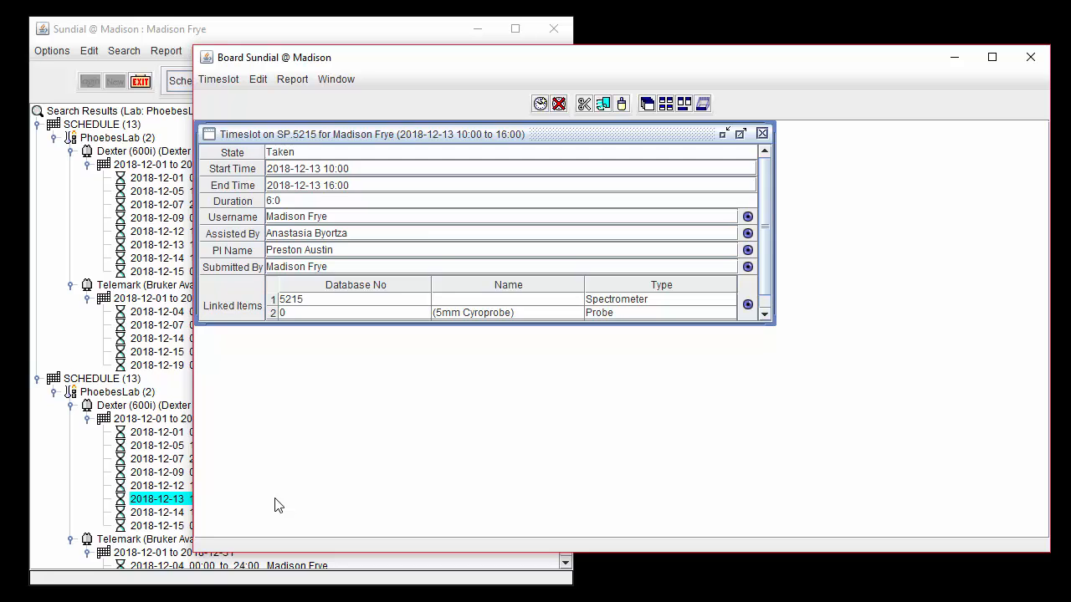
{"action": "left_click", "coordinate": [762, 135]}
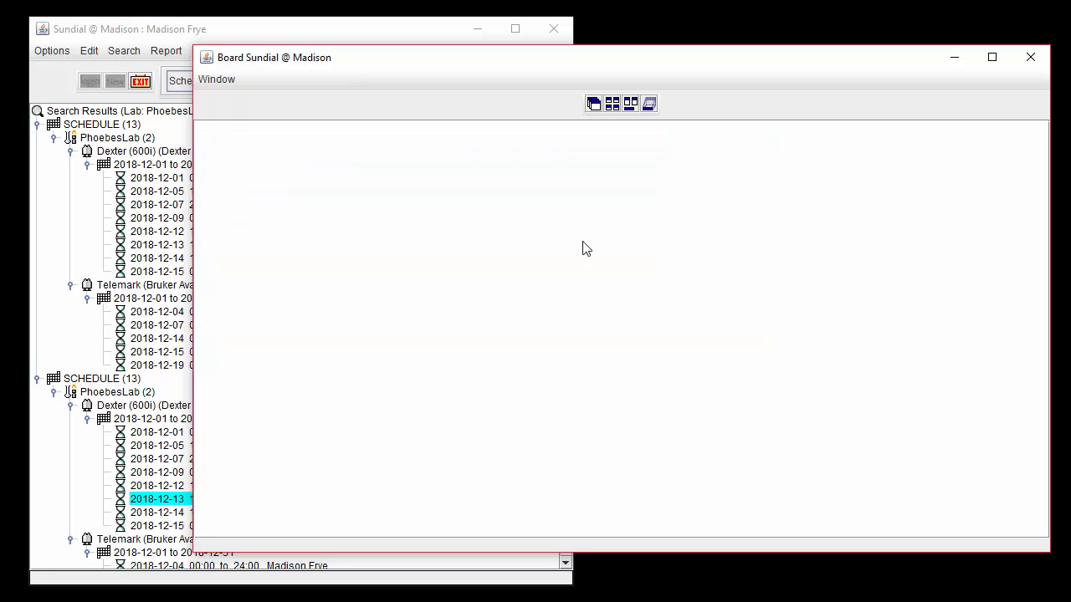
Clear all schedule queries from the search results
{"action": "left_click", "coordinate": [178, 394]}
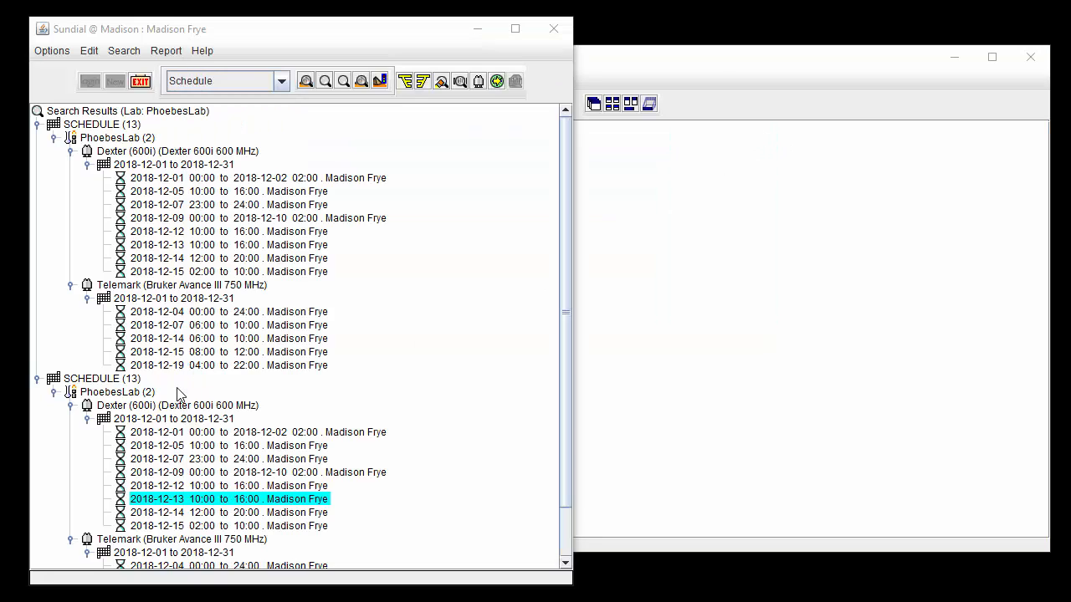
{"action": "left_click", "coordinate": [130, 54]}
{"action": "left_click", "coordinate": [174, 264]}
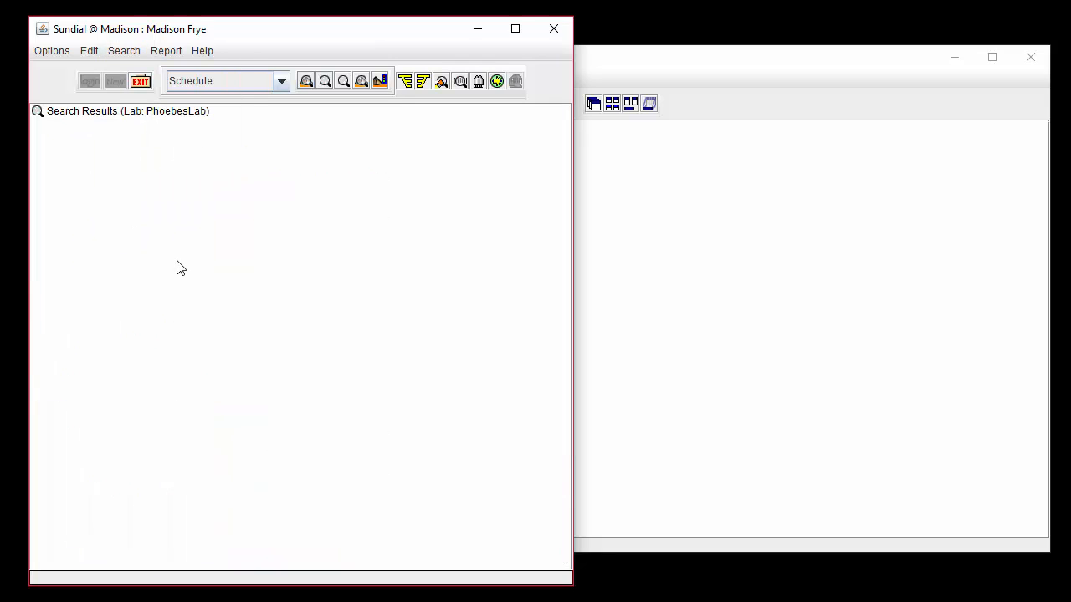
Generate the Spectrometer Status report for PhoebesLab, read it through, and minimize it
{"action": "left_click", "coordinate": [178, 57]}
{"action": "mouse_move", "coordinate": [252, 210]}
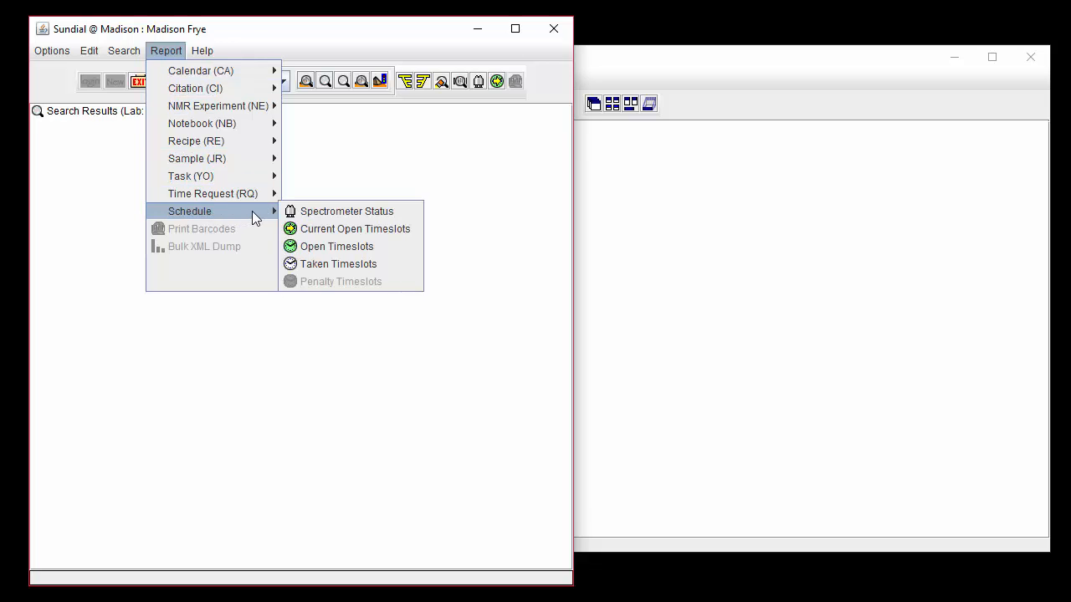
{"action": "left_click", "coordinate": [401, 217]}
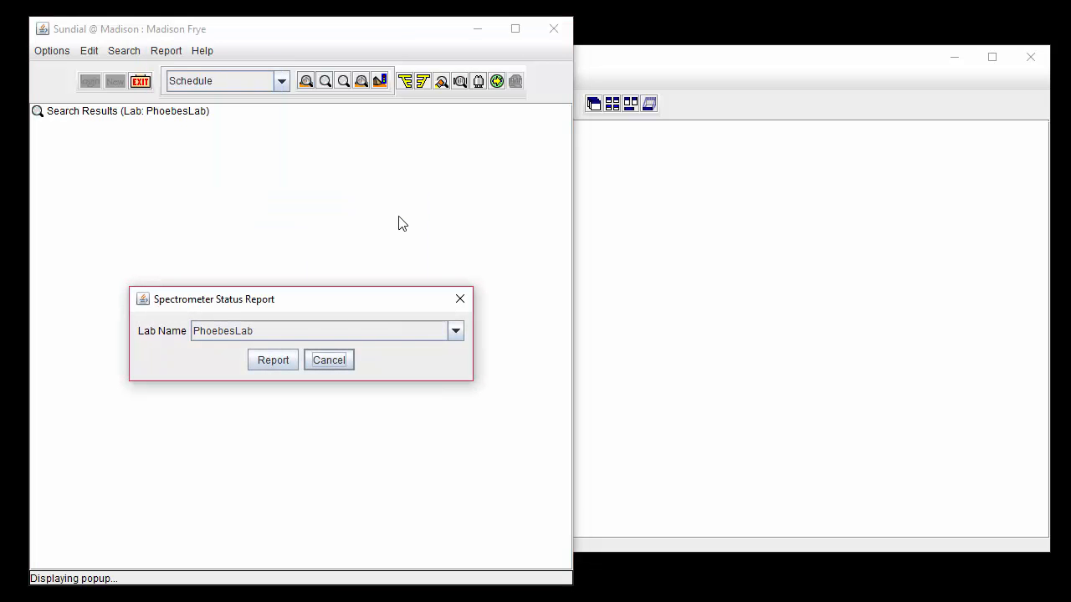
{"action": "left_click", "coordinate": [273, 361]}
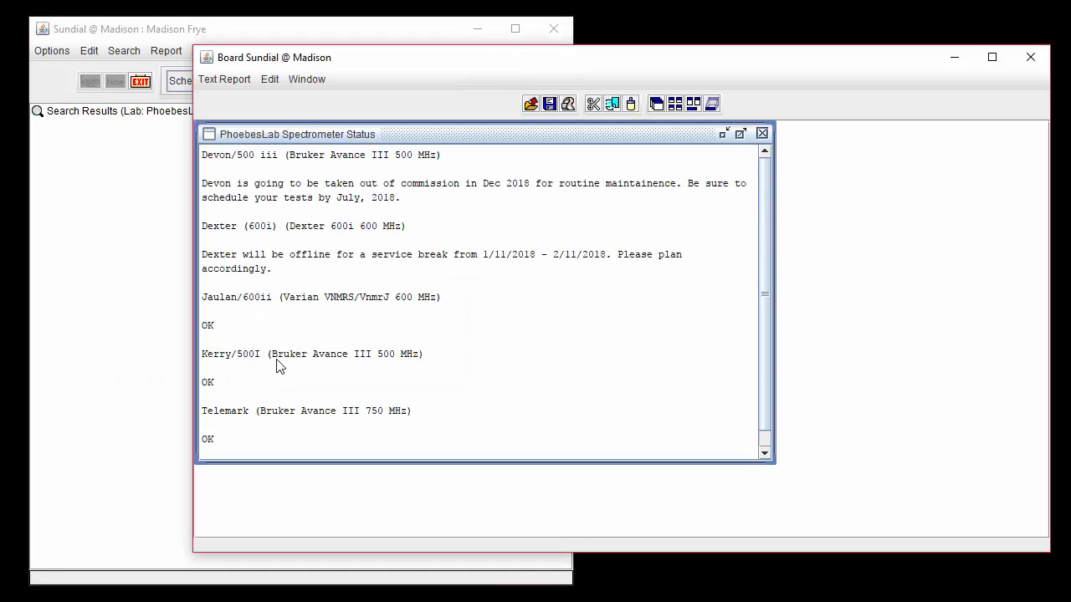
{"action": "scroll", "coordinate": [278, 365], "scroll_direction": "down", "scroll_amount": 1}
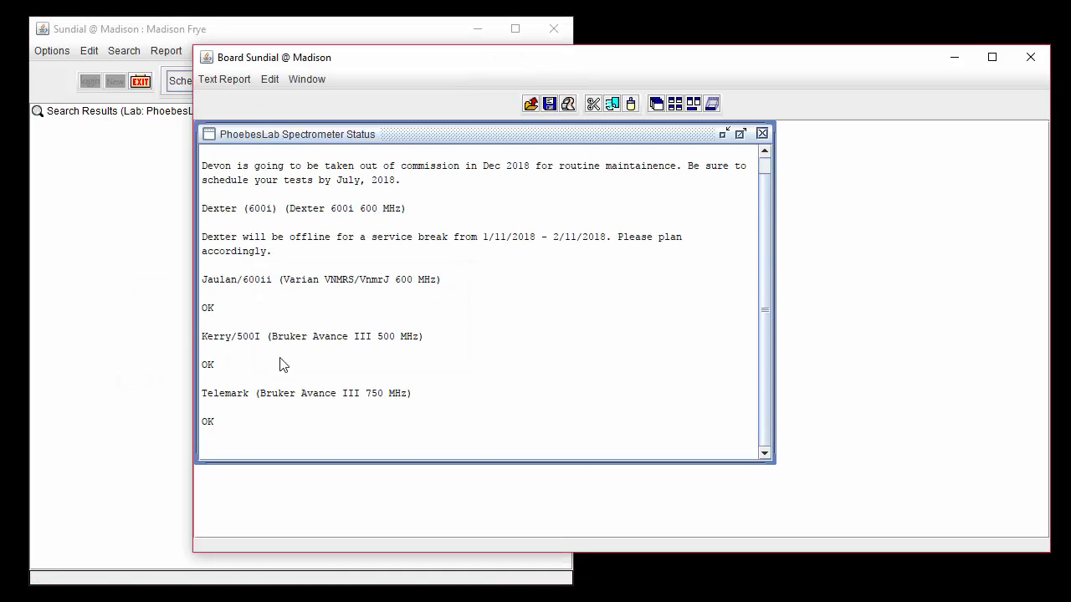
{"action": "left_click", "coordinate": [723, 133]}
Generate the Current Open Timeslots report for PhoebesLab, limited to today only
{"action": "left_click", "coordinate": [169, 50]}
{"action": "left_click", "coordinate": [168, 50]}
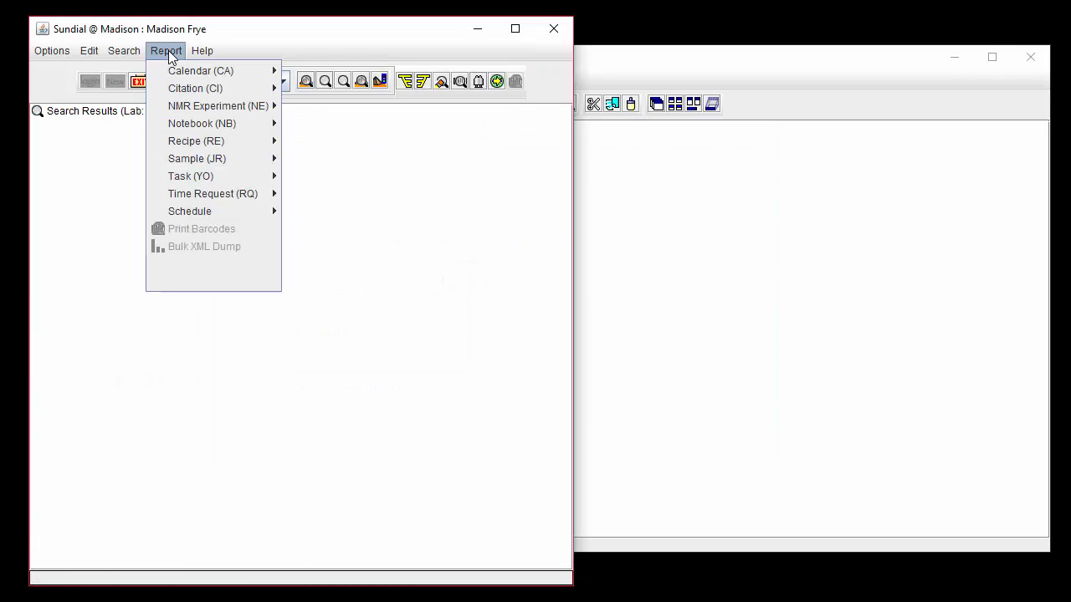
{"action": "mouse_move", "coordinate": [194, 215]}
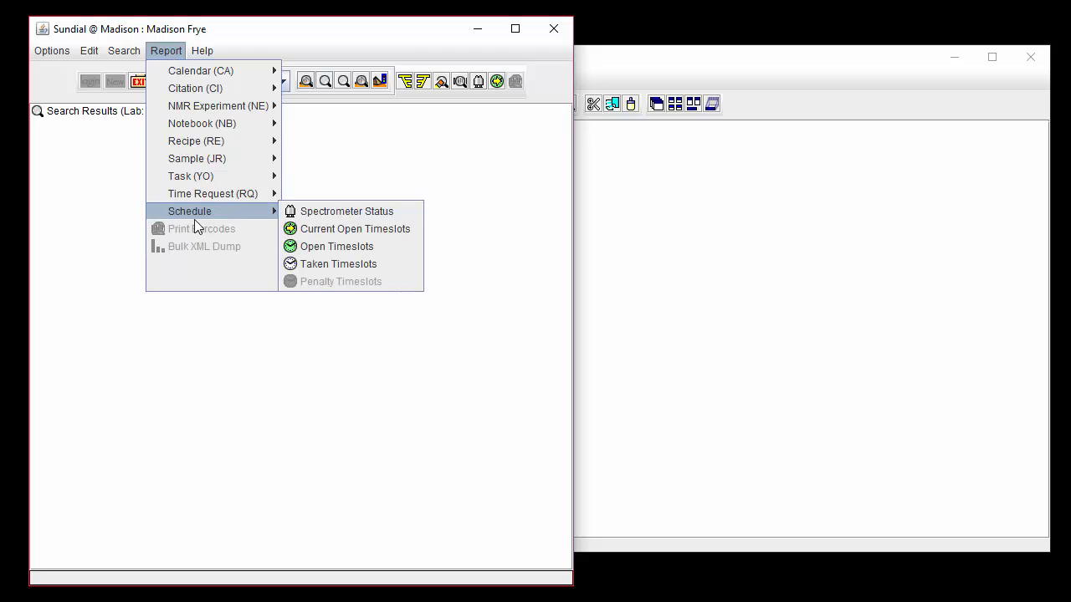
{"action": "left_click", "coordinate": [340, 231]}
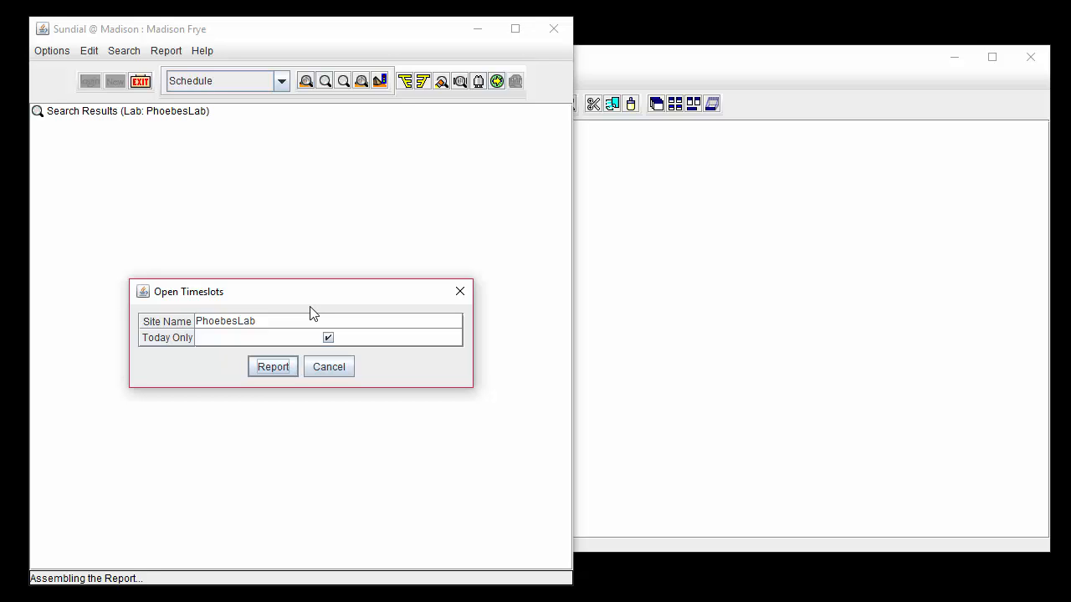
{"action": "left_click", "coordinate": [288, 367]}
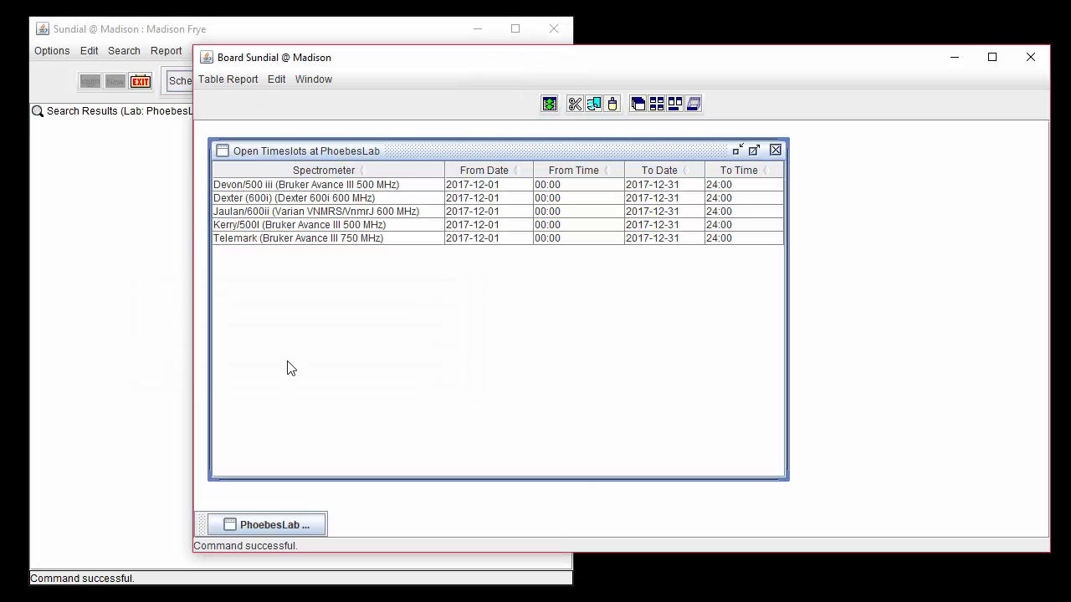
Report open timeslots on all spectrometers (*) for the billing period 2018-12-01 to 2018-12-31 and minimize the report
{"action": "left_click", "coordinate": [166, 51]}
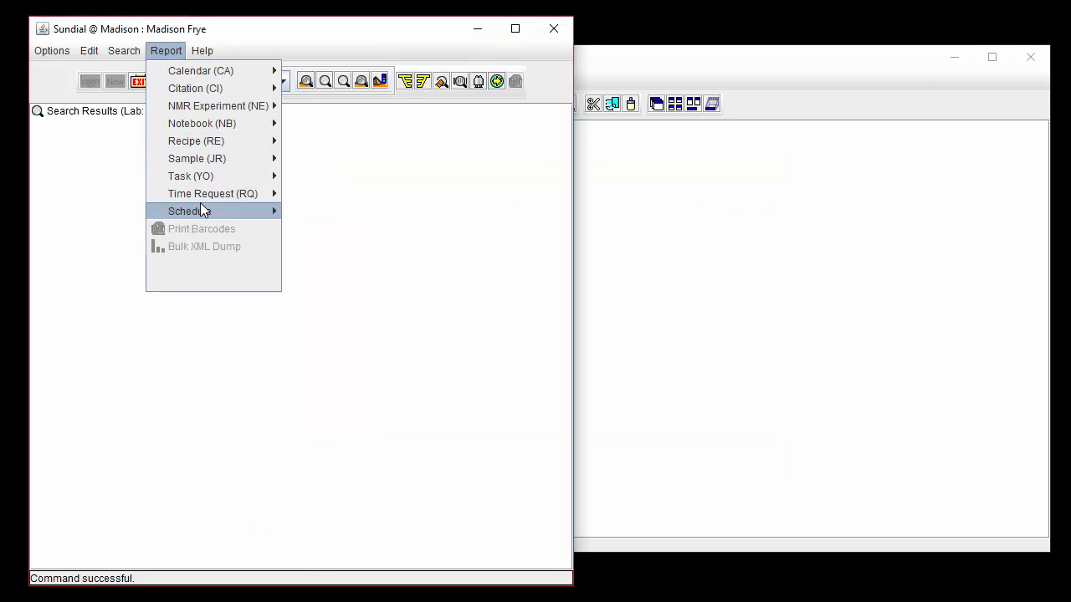
{"action": "mouse_move", "coordinate": [202, 210]}
{"action": "left_click", "coordinate": [301, 245]}
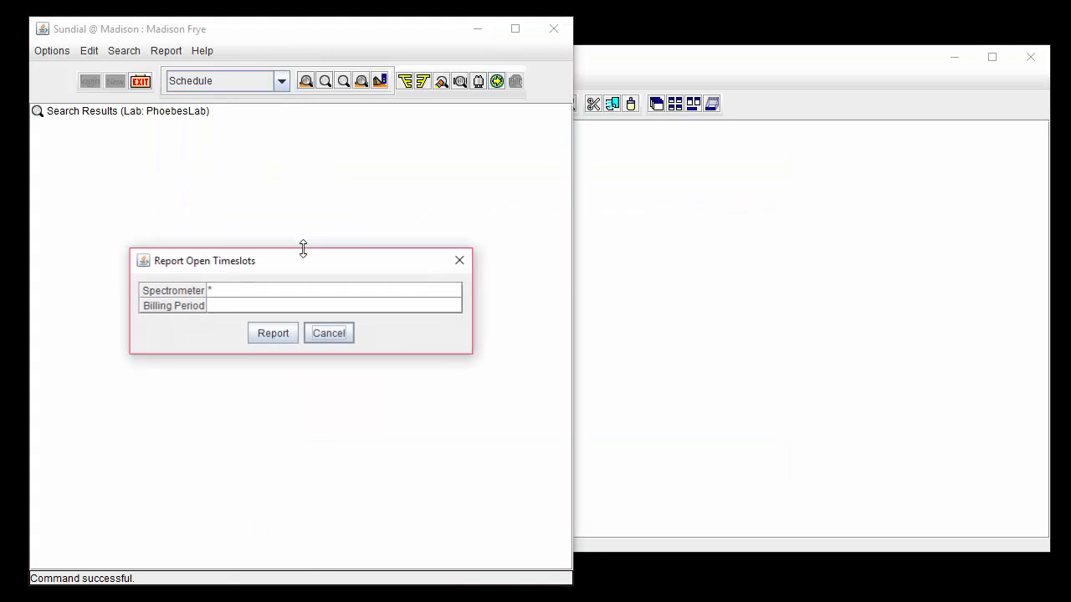
{"action": "left_click", "coordinate": [267, 306]}
{"action": "left_click", "coordinate": [268, 341]}
{"action": "left_click", "coordinate": [274, 338]}
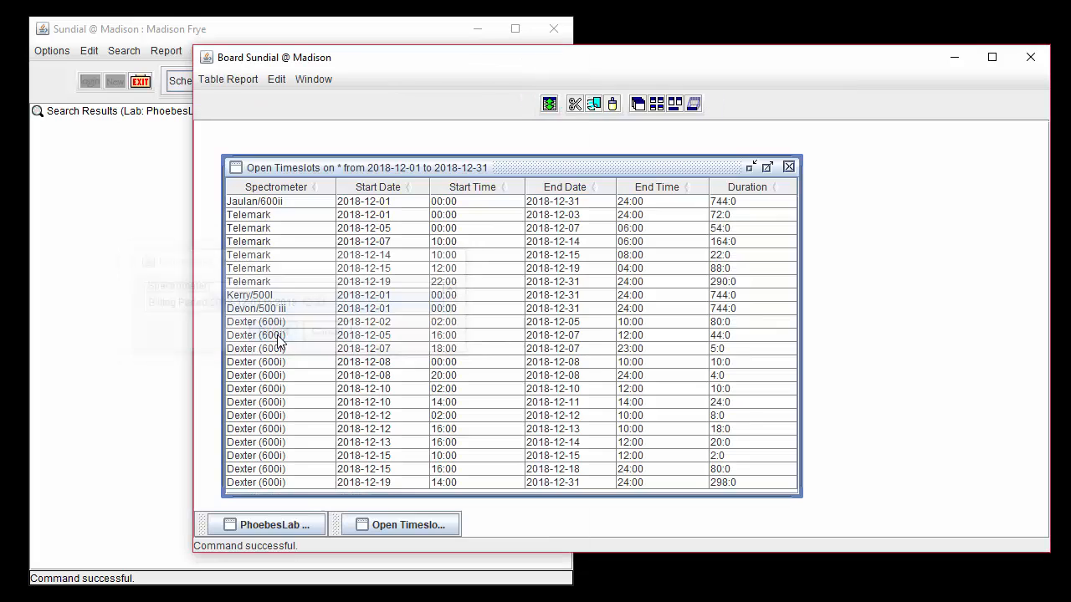
{"action": "left_click", "coordinate": [749, 168]}
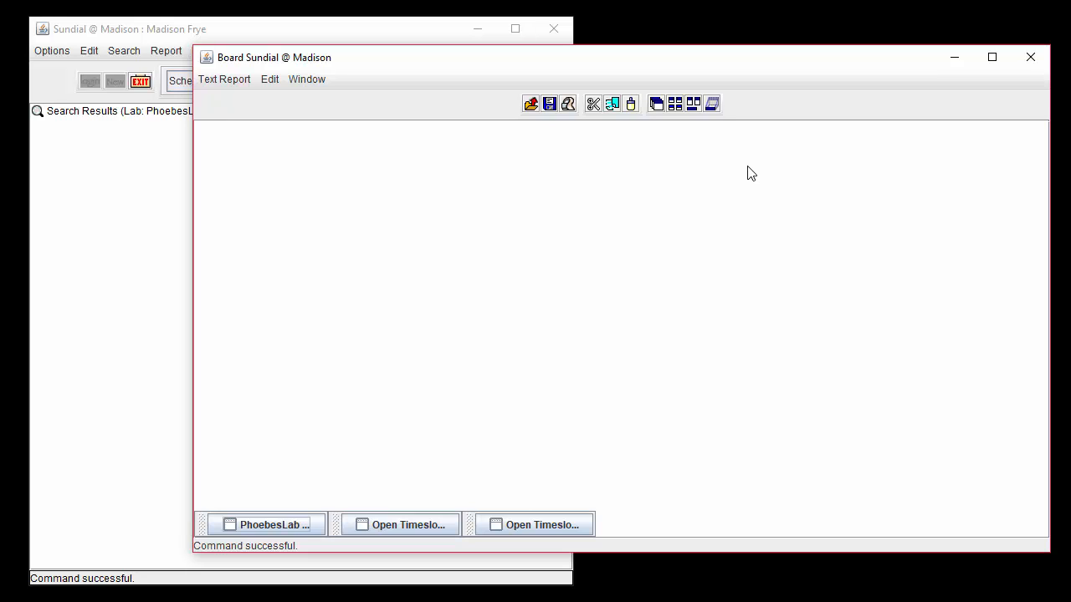
Restore the Telemark December 2018 schedule, generate its Open Timeslots report, and minimize the report
{"action": "left_click", "coordinate": [185, 187]}
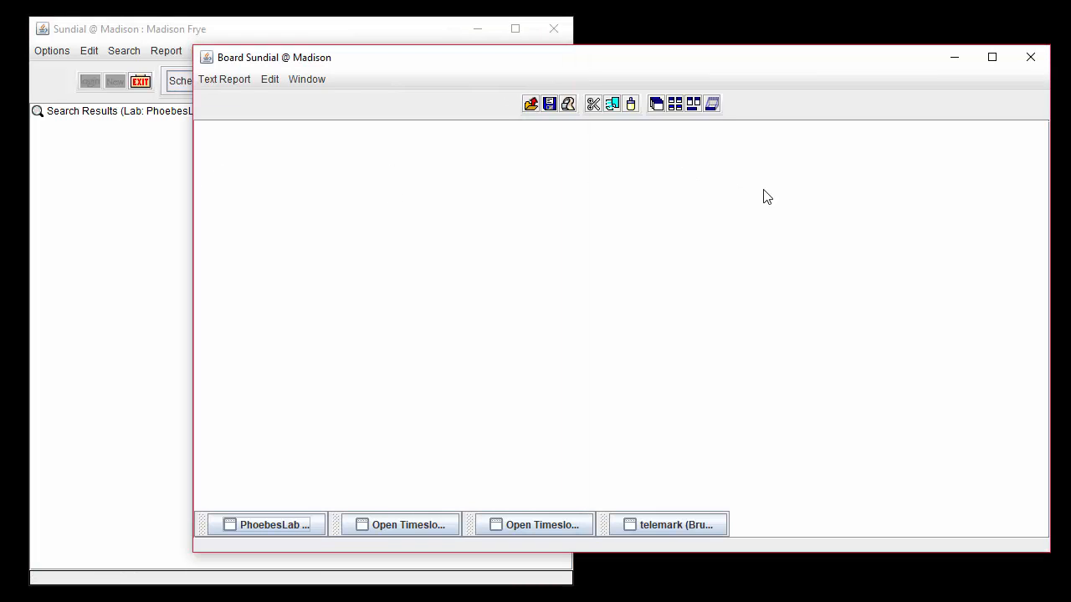
{"action": "left_click", "coordinate": [692, 526]}
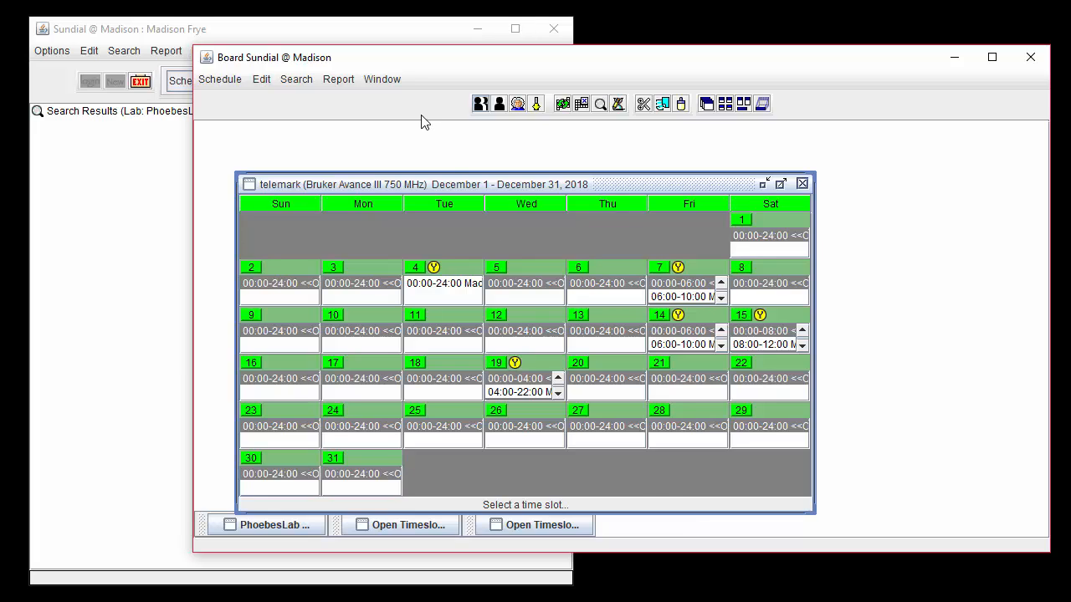
{"action": "left_click", "coordinate": [355, 79]}
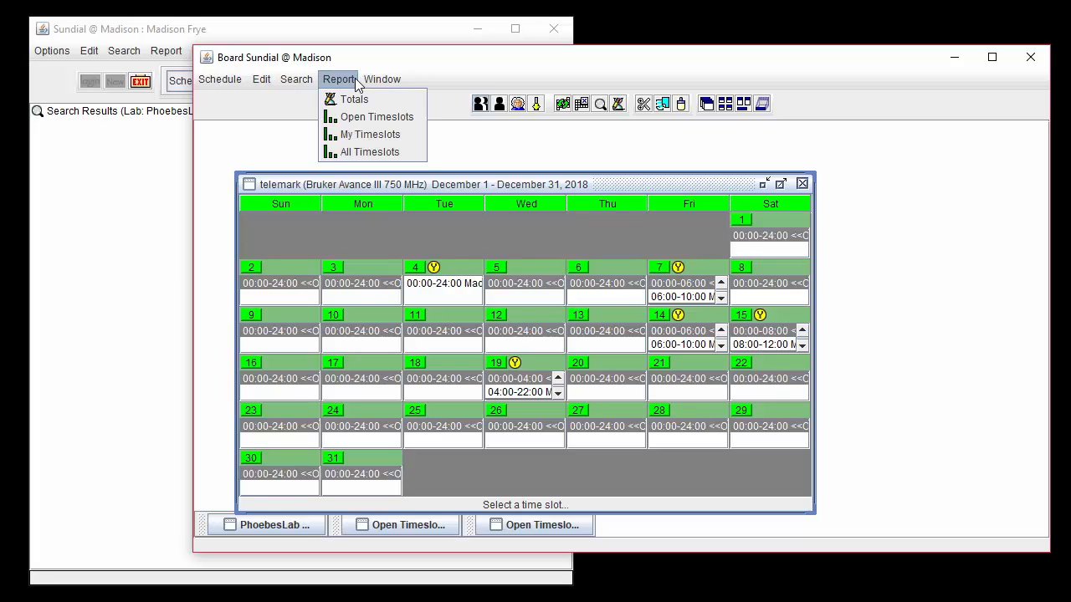
{"action": "left_click", "coordinate": [420, 123]}
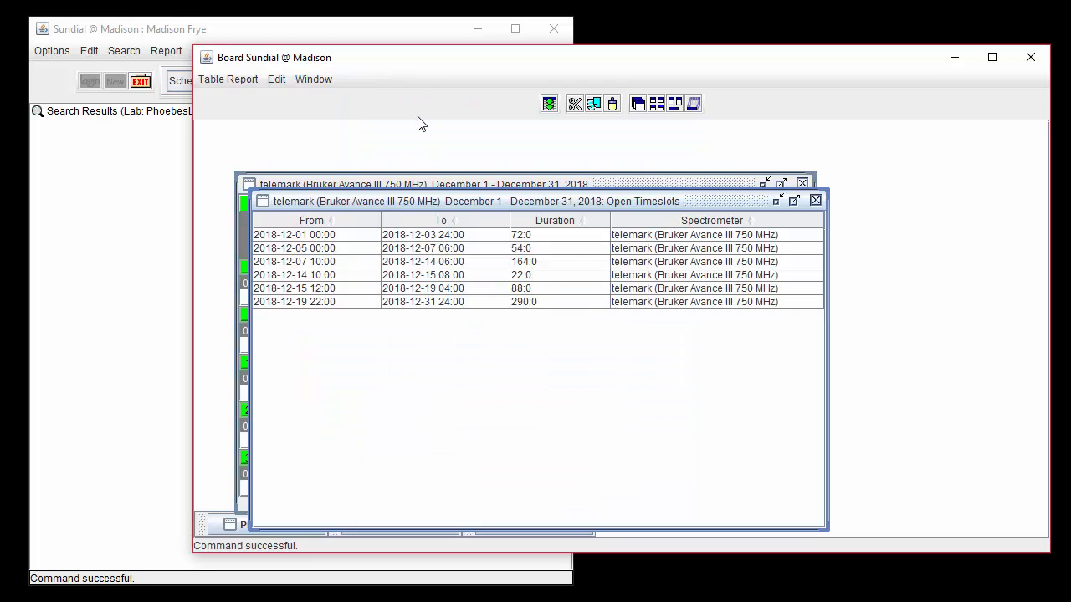
{"action": "left_click", "coordinate": [776, 201]}
Generate the My Timeslots report for the Telemark schedule and save its table in Documents as "my time"
{"action": "left_click", "coordinate": [350, 80]}
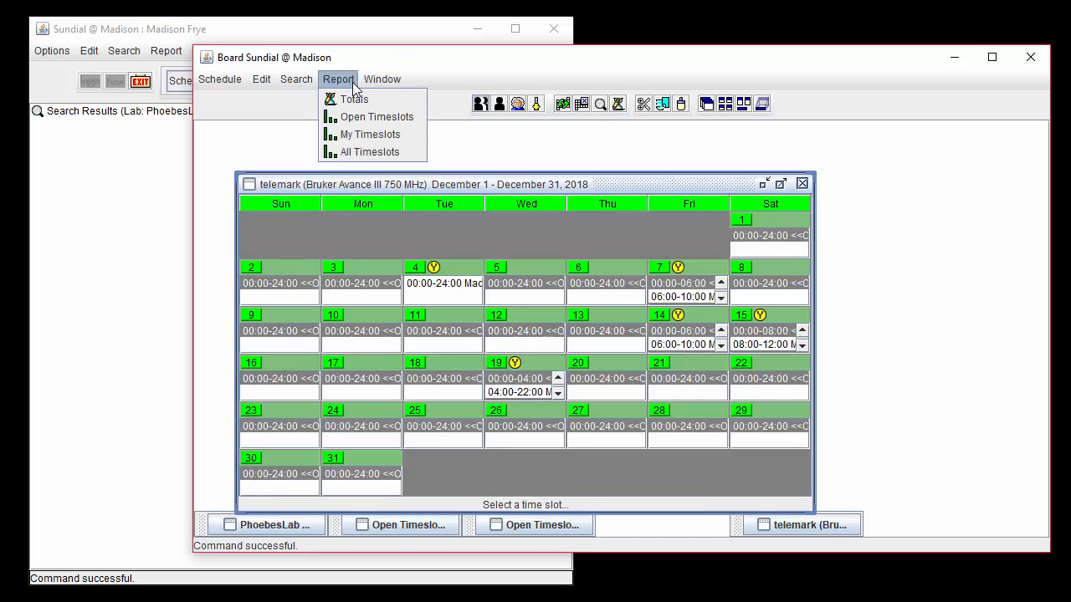
{"action": "left_click", "coordinate": [412, 133]}
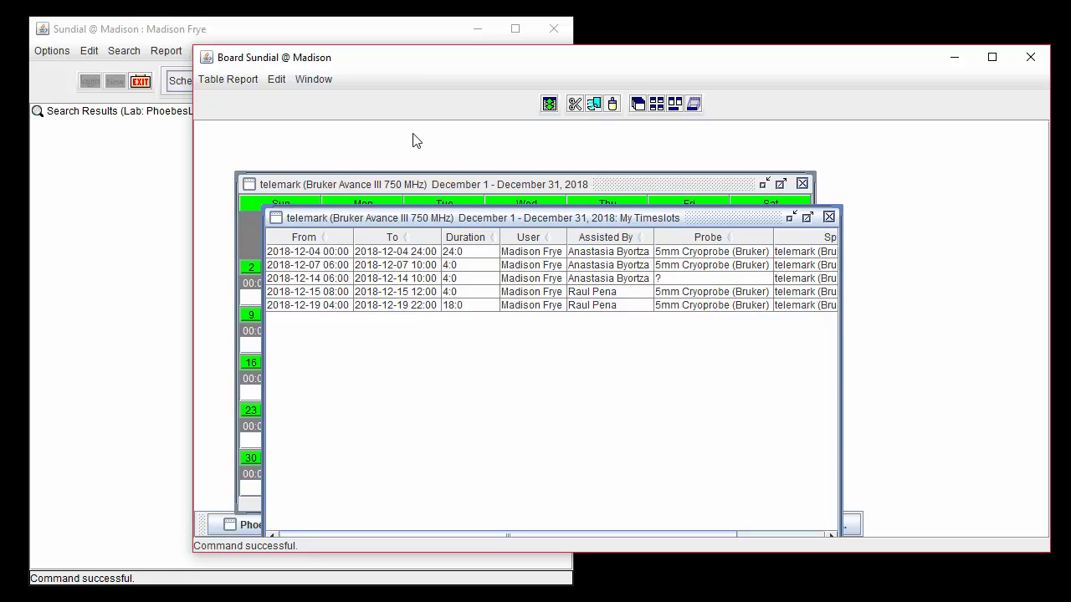
{"action": "left_click", "coordinate": [256, 84]}
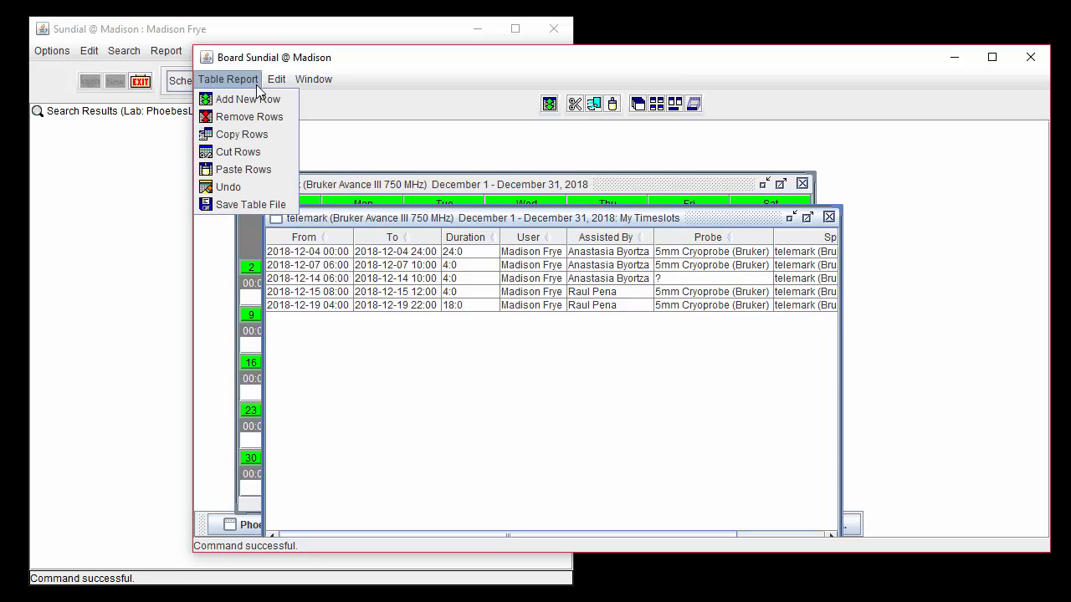
{"action": "left_click", "coordinate": [285, 203]}
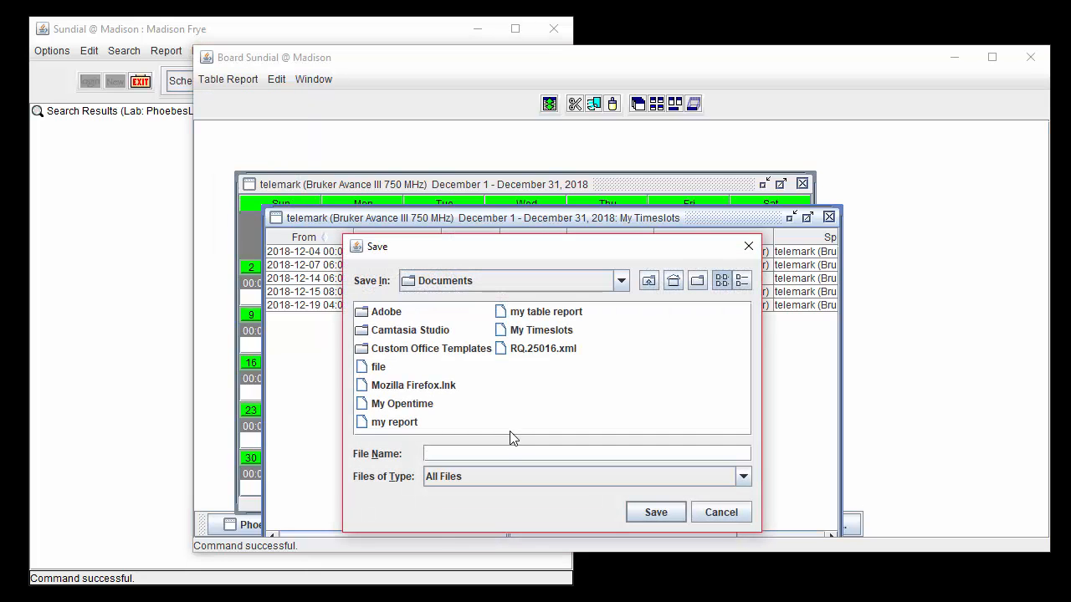
{"action": "type", "text": "my time"}
{"action": "key", "text": "Return"}
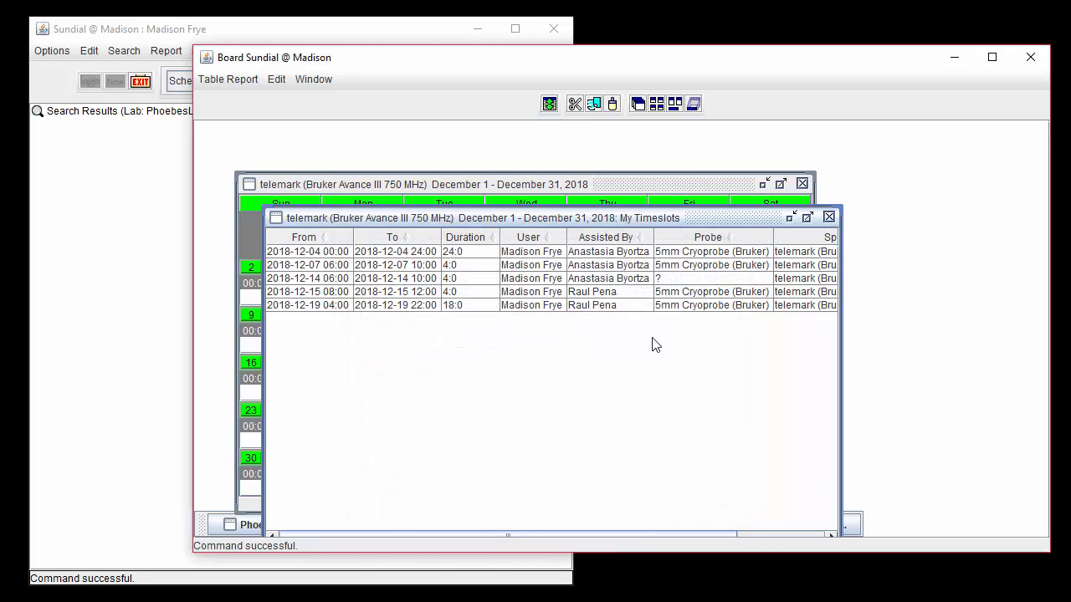
Close the My Timeslots report and the Telemark schedule
{"action": "left_click", "coordinate": [828, 217]}
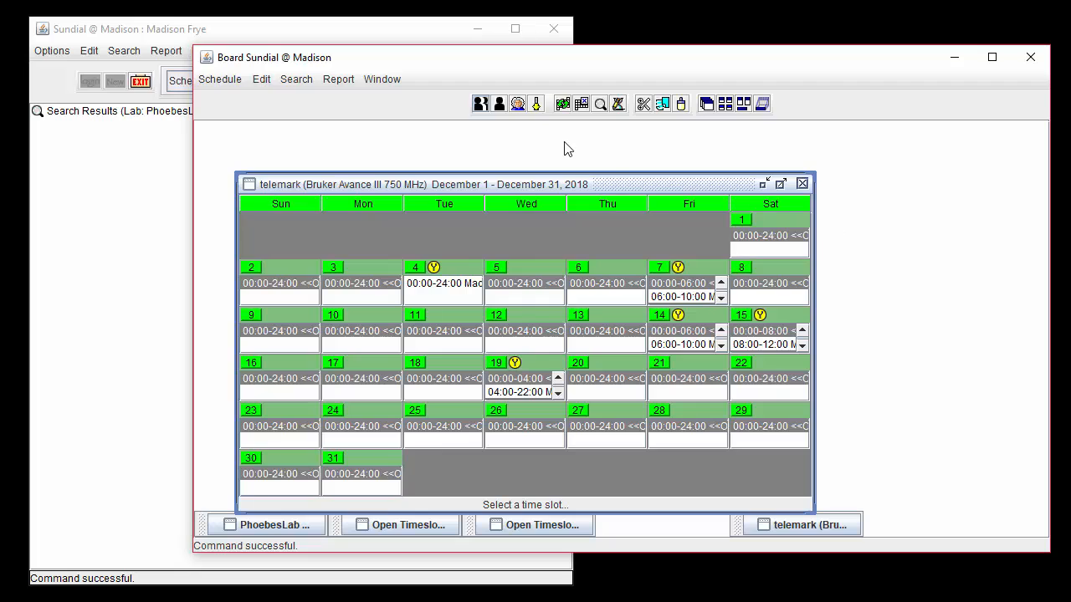
{"action": "left_click", "coordinate": [237, 79]}
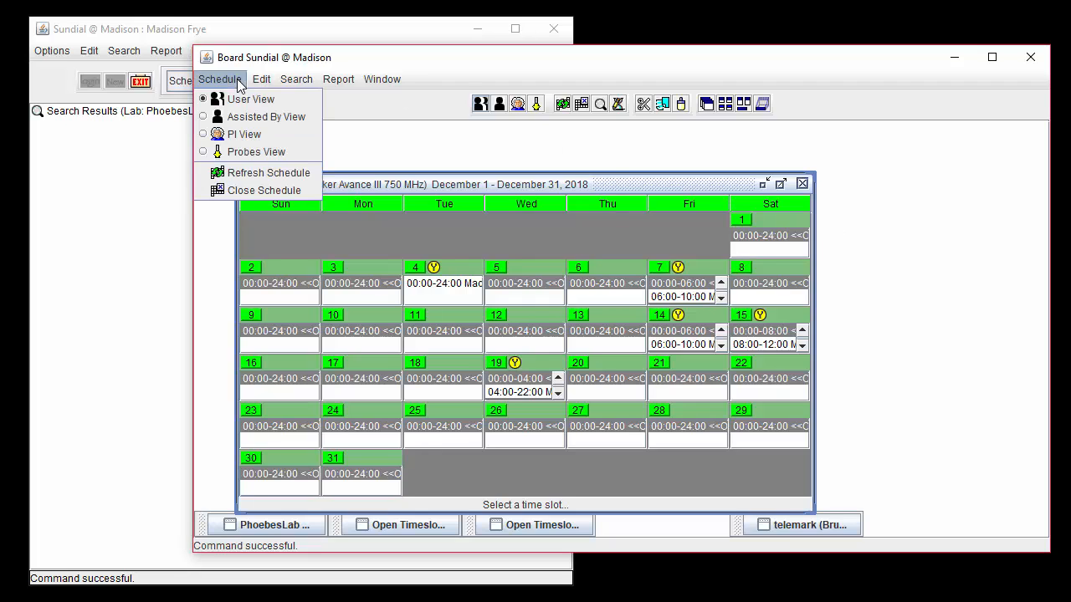
{"action": "left_click", "coordinate": [309, 186]}
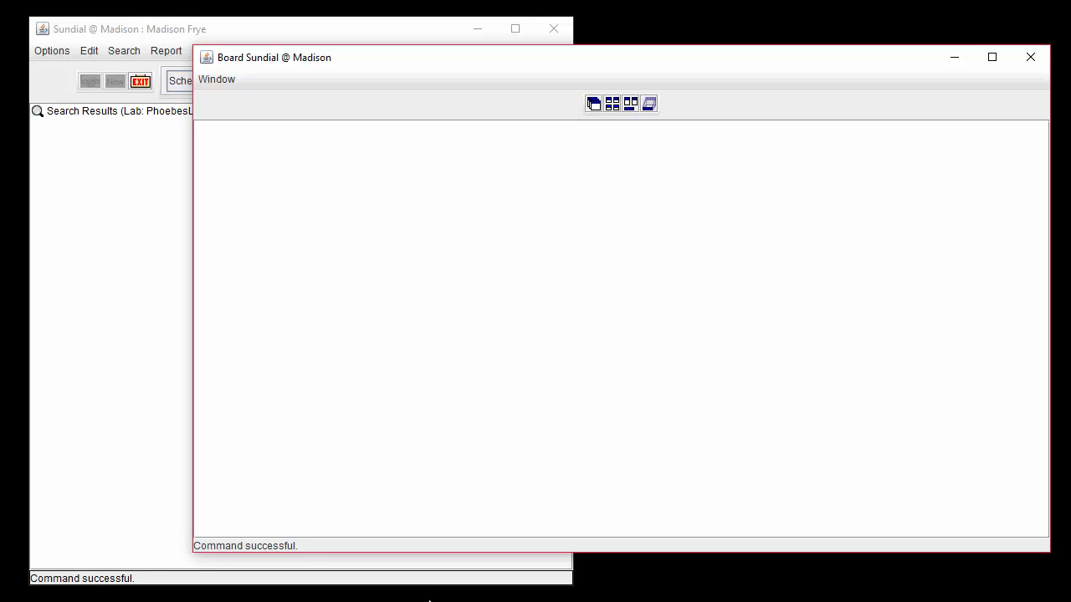
Switch to the NMRFAM Spectrometer Live Calendar page in the browser and view kerry/500I's current month schedule and Today's Schedules
{"action": "left_click", "coordinate": [430, 601]}
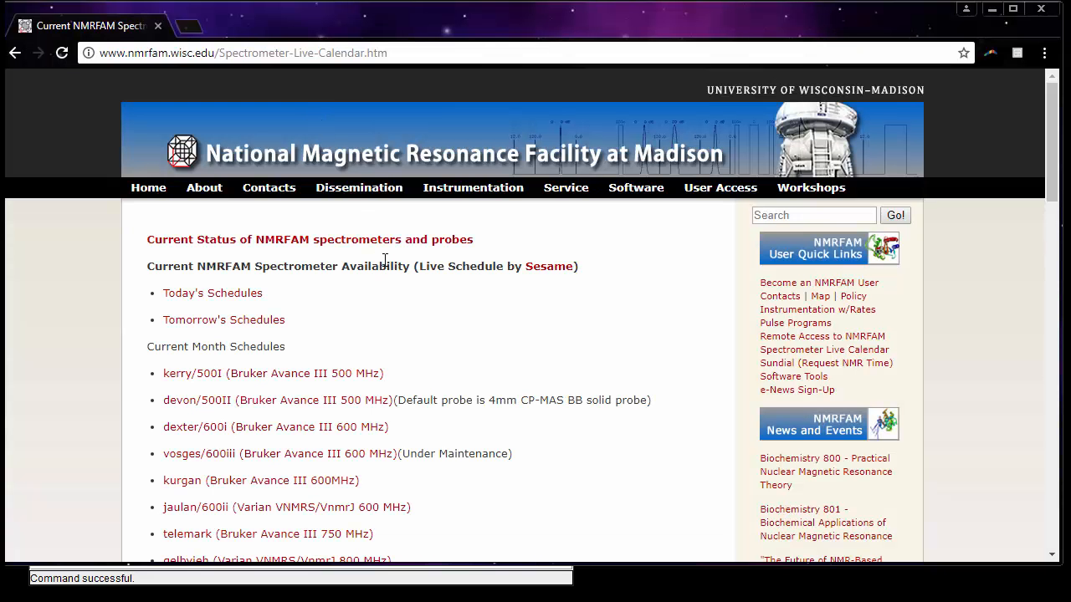
{"action": "scroll", "coordinate": [386, 266], "scroll_direction": "down", "scroll_amount": 1}
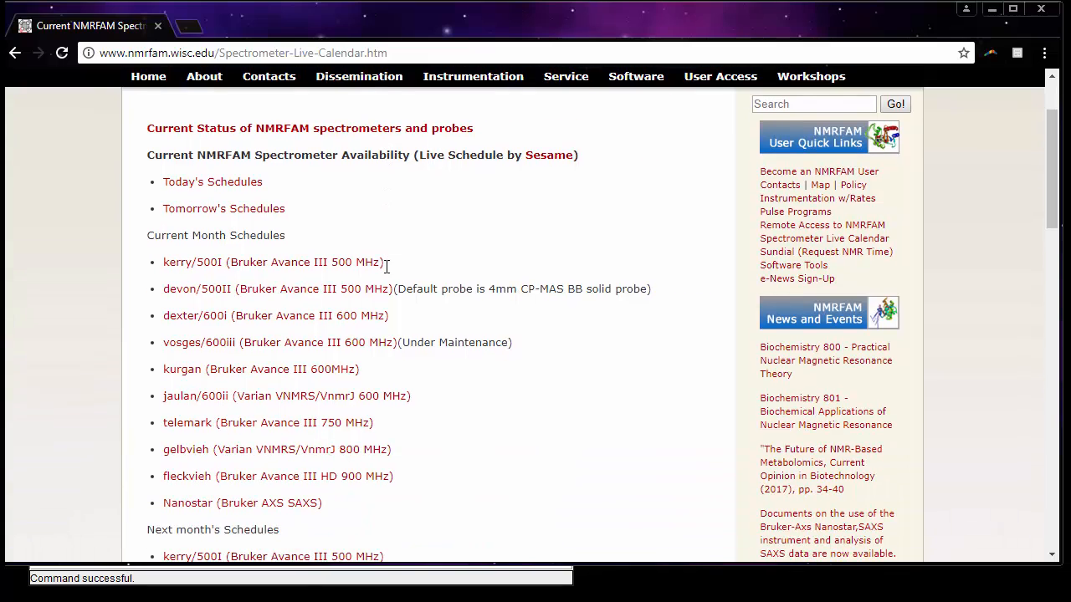
{"action": "left_click", "coordinate": [331, 271]}
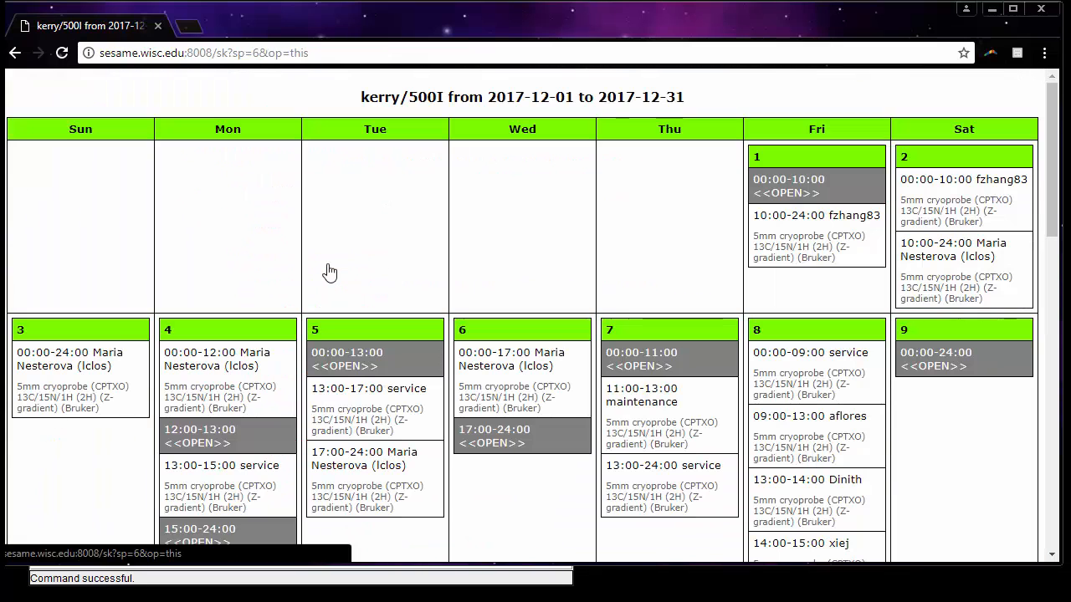
{"action": "left_click", "coordinate": [15, 54]}
{"action": "left_click", "coordinate": [224, 184]}
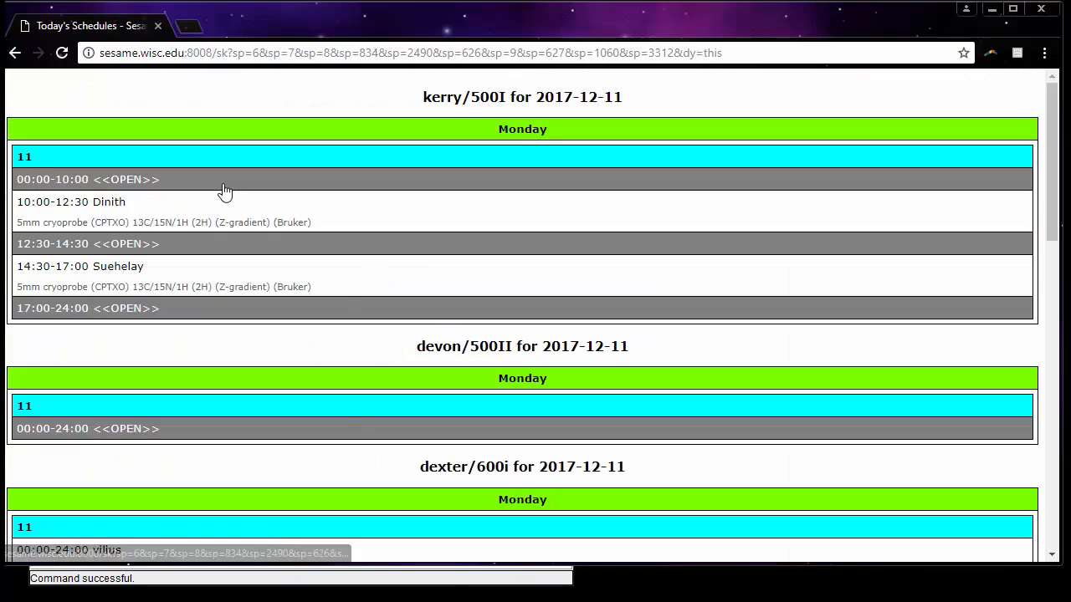